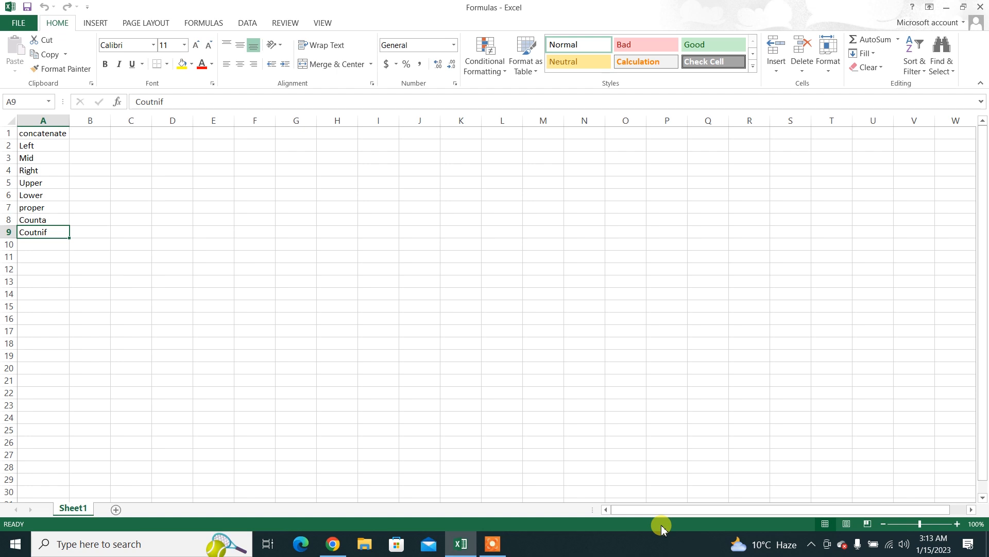
- Enter the function names Sum in cell B1 and Sumif in cell B2
{"action": "key", "text": "Right"}
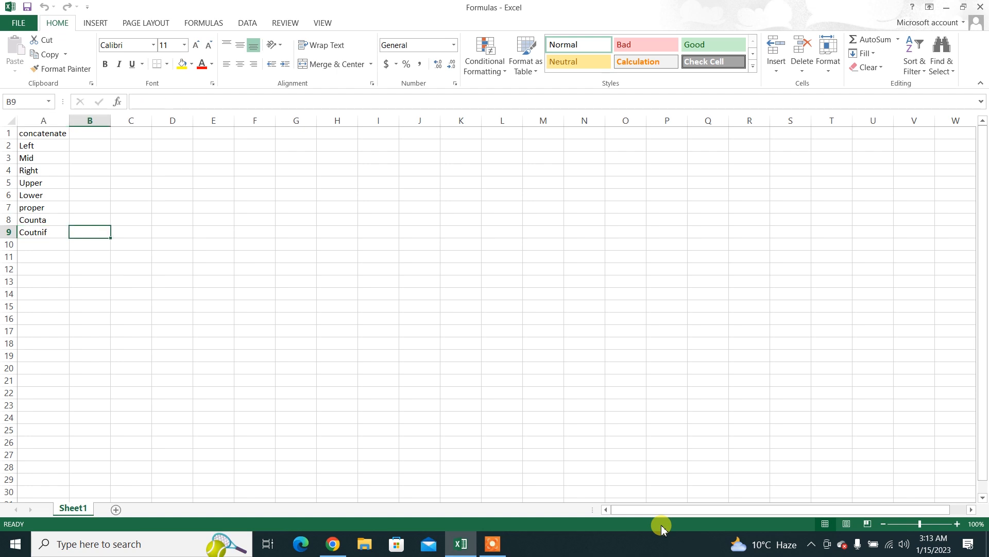
{"action": "left_click", "coordinate": [957, 524]}
{"action": "left_click", "coordinate": [957, 523]}
{"action": "left_click", "coordinate": [957, 524]}
{"action": "left_click", "coordinate": [957, 524]}
{"action": "left_click", "coordinate": [957, 523]}
{"action": "left_click", "coordinate": [956, 524]}
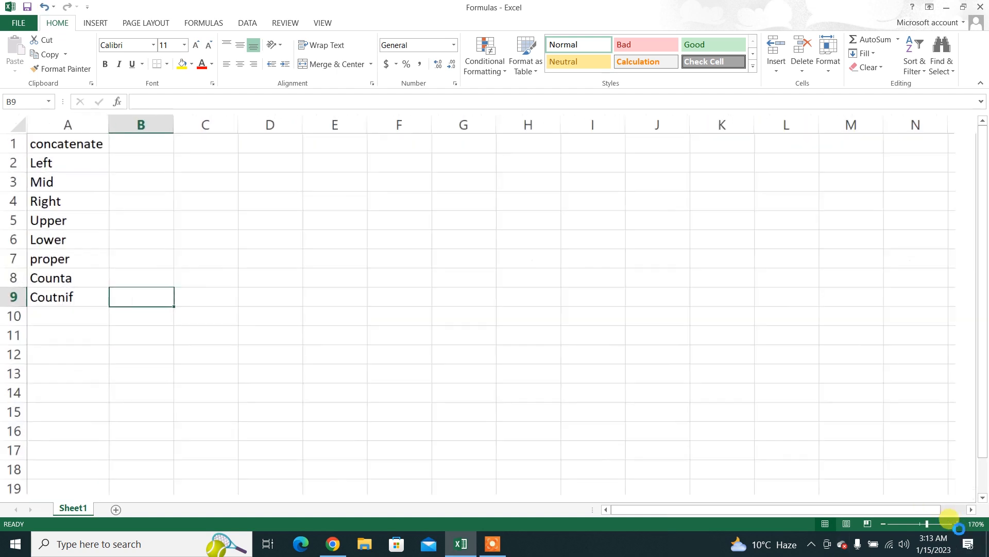
{"action": "left_click", "coordinate": [957, 524]}
{"action": "left_click", "coordinate": [956, 523]}
{"action": "key", "text": "Up"}
{"action": "key", "text": "Up"}
{"action": "key", "text": "Up"}
{"action": "key", "text": "Up"}
{"action": "key", "text": "Up"}
{"action": "key", "text": "Up"}
{"action": "key", "text": "Up"}
{"action": "key", "text": "Up"}
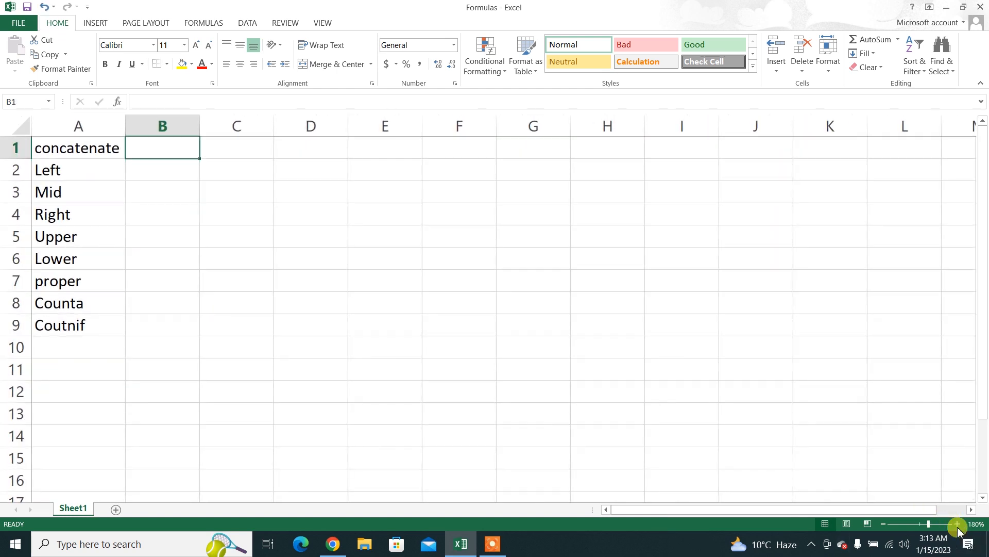
{"action": "type", "text": "Sum"}
{"action": "key", "text": "Return"}
{"action": "type", "text": "Sumif"}
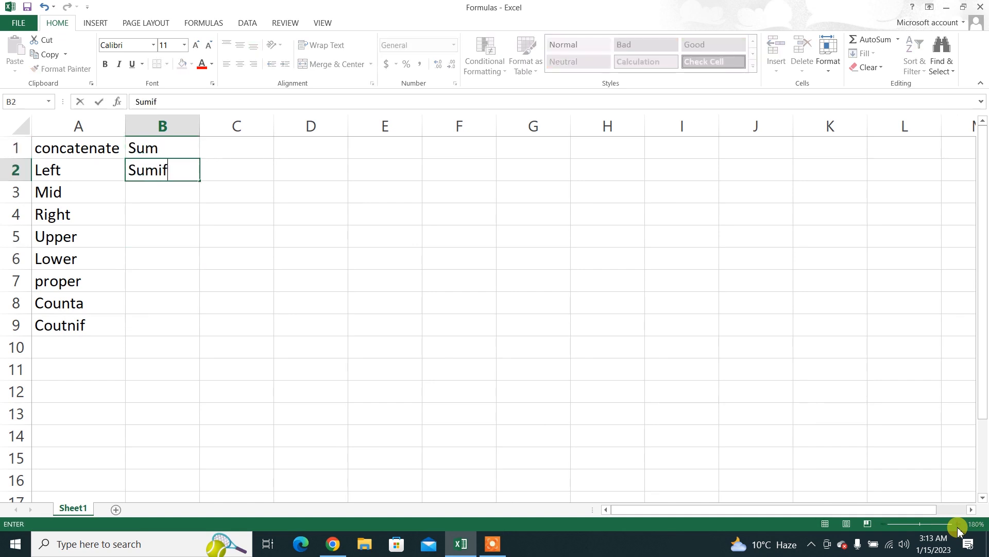
{"action": "key", "text": "Return"}
- Enter the function name Count in cell B3
{"action": "type", "text": "Co"}
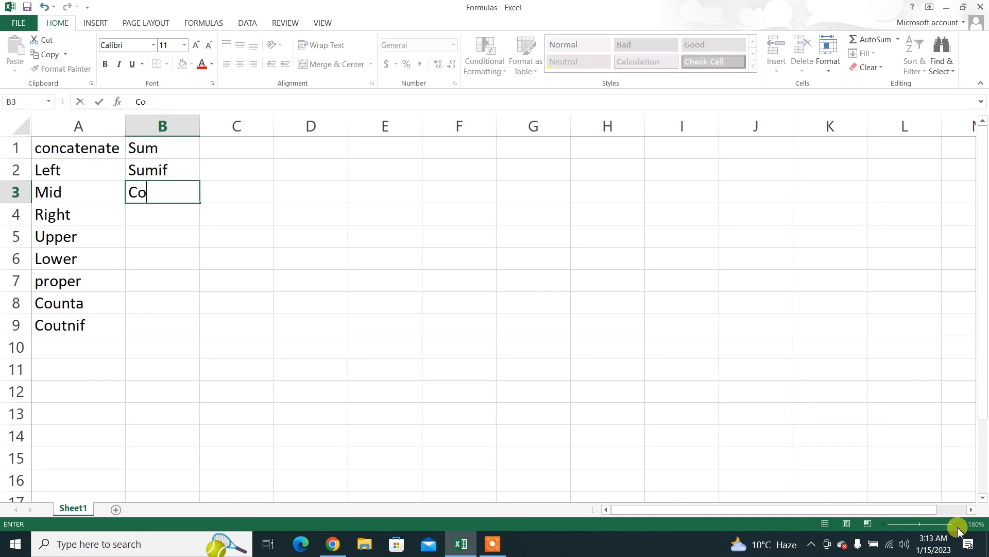
{"action": "type", "text": "u nt"}
{"action": "key", "text": "BackSpace"}
{"action": "key", "text": "BackSpace"}
{"action": "key", "text": "BackSpace"}
{"action": "type", "text": "nt"}
{"action": "key", "text": "Return"}
{"action": "key", "text": "Return"}
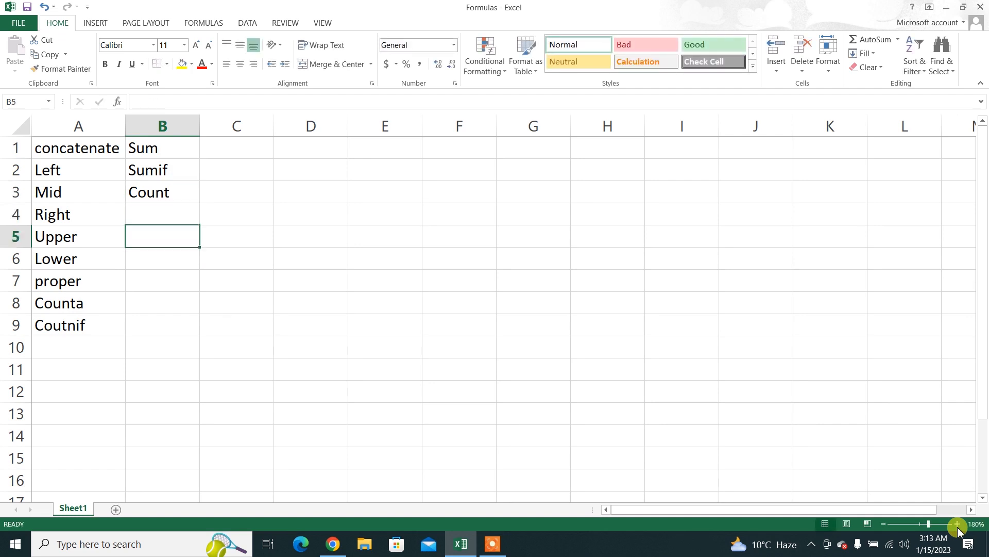
{"action": "key", "text": "Down"}
{"action": "key", "text": "Left"}
{"action": "key", "text": "Down"}
{"action": "key", "text": "Down"}
{"action": "key", "text": "Down"}
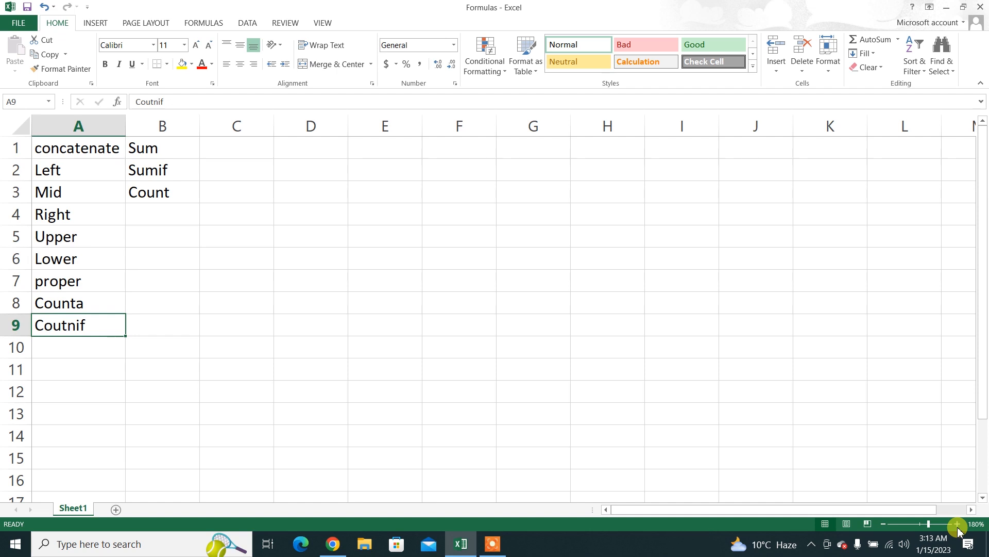
{"action": "key", "text": "Right"}
{"action": "key", "text": "Right"}
{"action": "key", "text": "Right"}
{"action": "key", "text": "Right"}
{"action": "key", "text": "Right"}
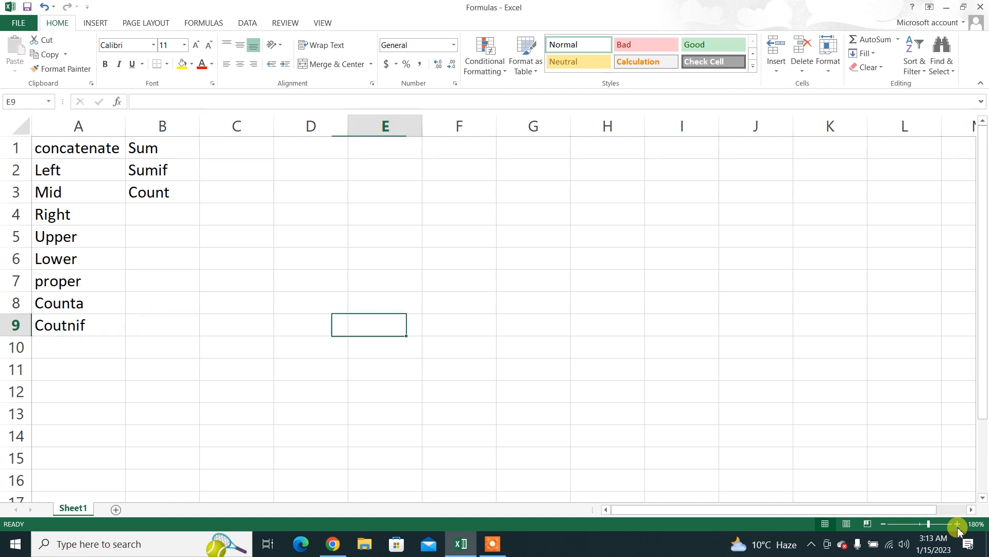
{"action": "key", "text": "Up"}
{"action": "key", "text": "Up"}
{"action": "key", "text": "Up"}
{"action": "key", "text": "Left"}
{"action": "key", "text": "Up"}
{"action": "key", "text": "Up"}
{"action": "key", "text": "Left"}
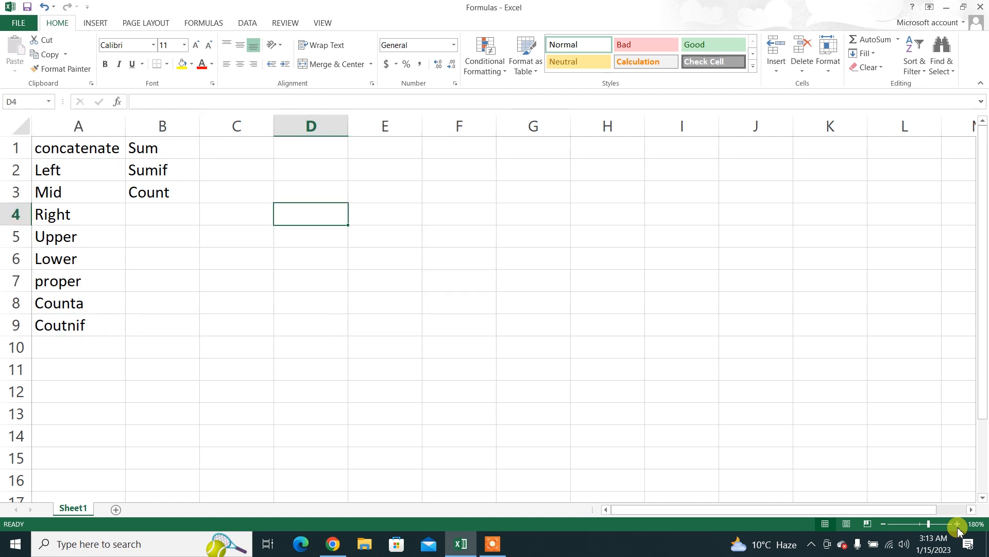
{"action": "key", "text": "Up"}
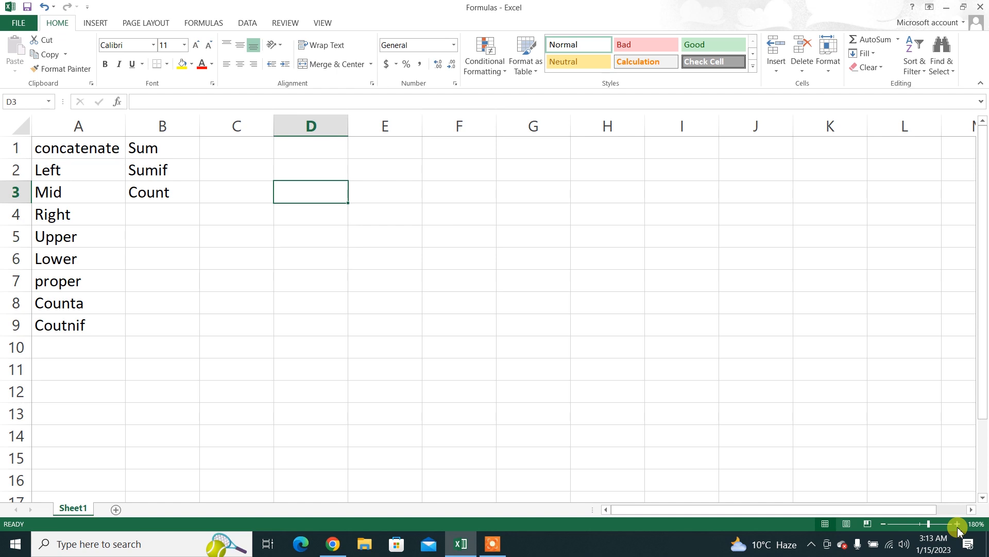
- Add the function names Countif in cell B4 and Counta in cell B5
{"action": "key", "text": "Down"}
{"action": "key", "text": "Left"}
{"action": "key", "text": "Left"}
{"action": "key", "text": "Left"}
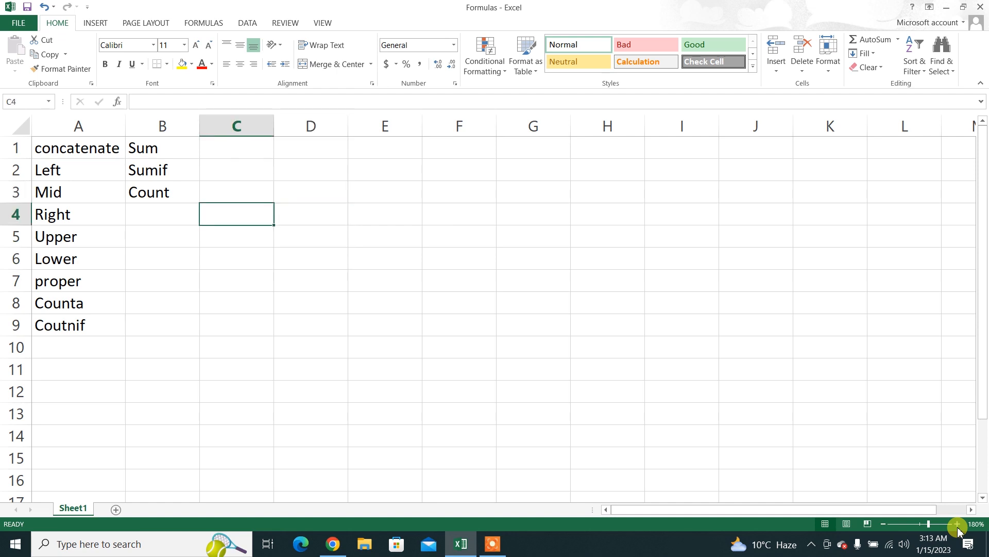
{"action": "key", "text": "Right"}
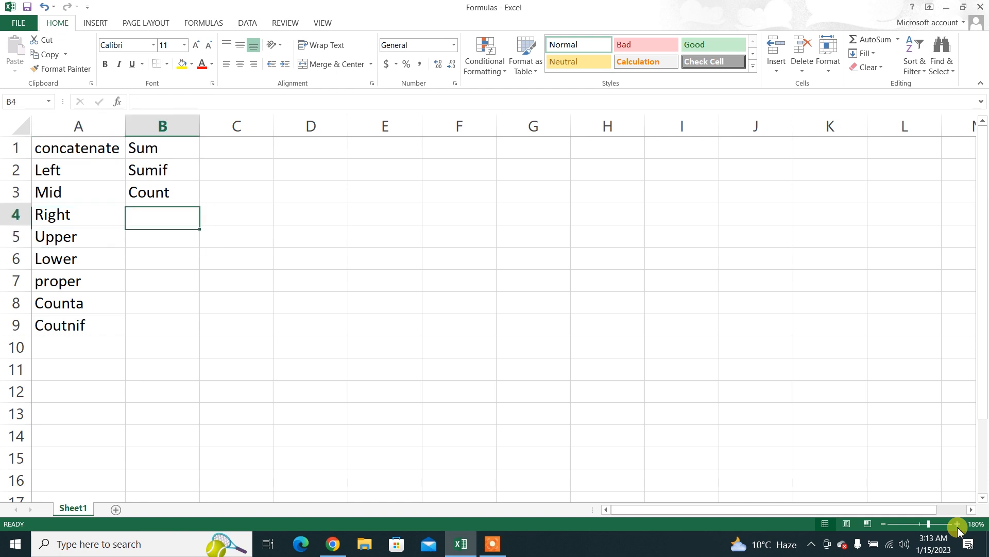
{"action": "type", "text": "Countif"}
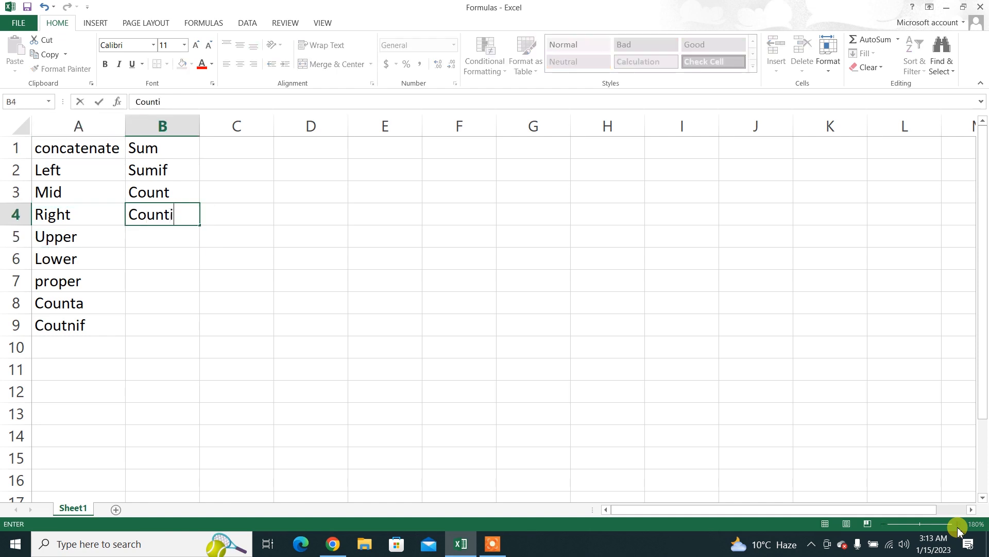
{"action": "key", "text": "Return"}
{"action": "type", "text": "Counta"}
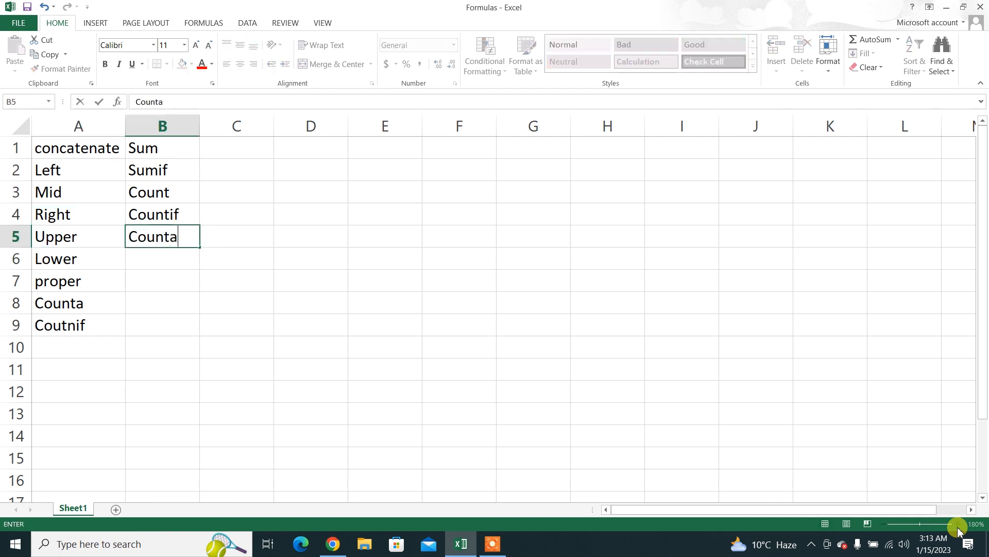
{"action": "key", "text": "Right"}
- Fill cells E5 to E8 with the sample entries Kon, se, Naam and Likhen
{"action": "key", "text": "Right"}
{"action": "key", "text": "Right"}
{"action": "key", "text": "Right"}
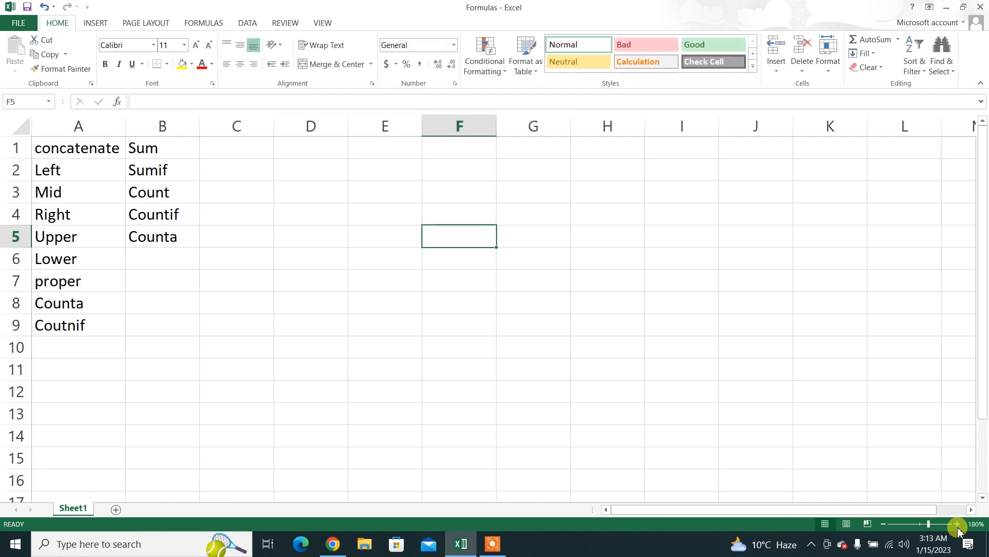
{"action": "key", "text": "Left"}
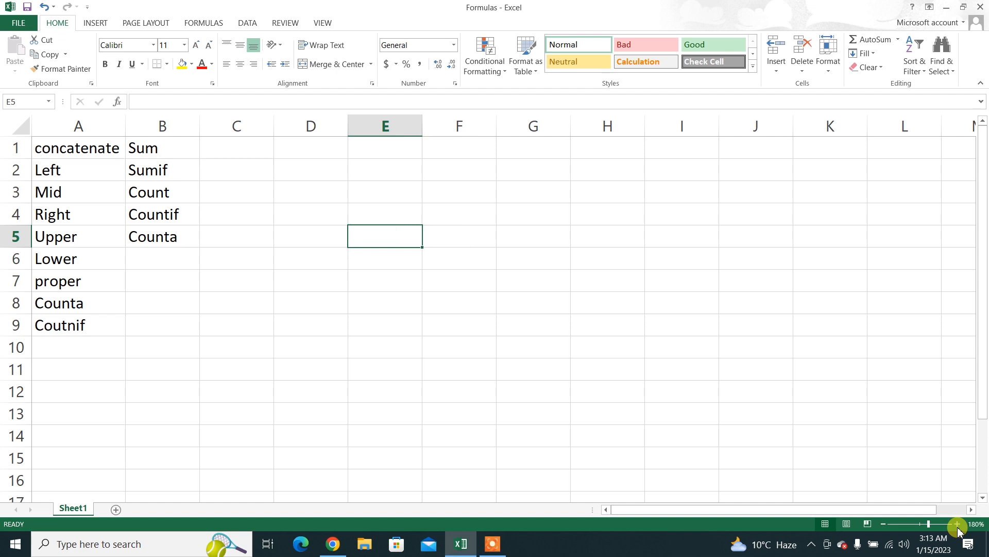
{"action": "type", "text": "Kon"}
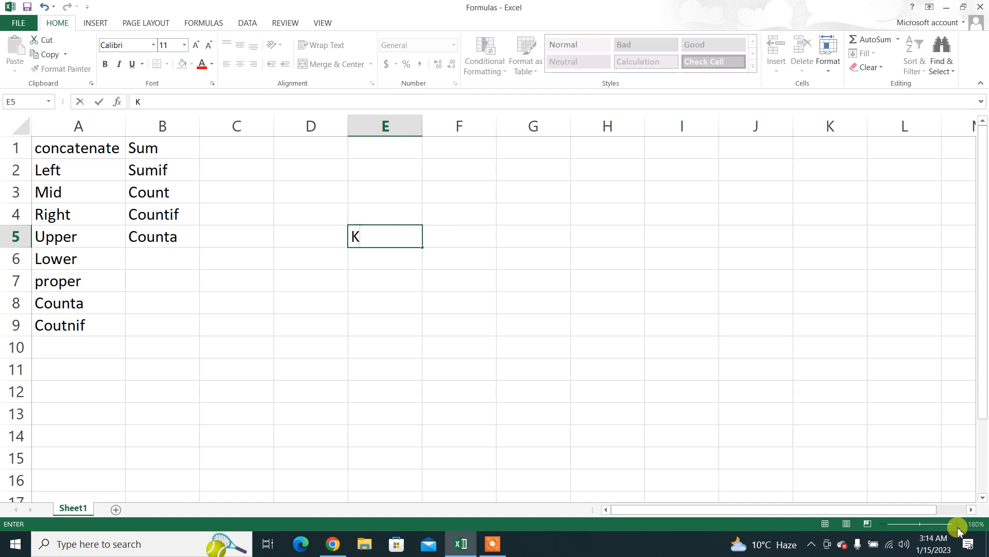
{"action": "key", "text": "Return"}
{"action": "type", "text": "se"}
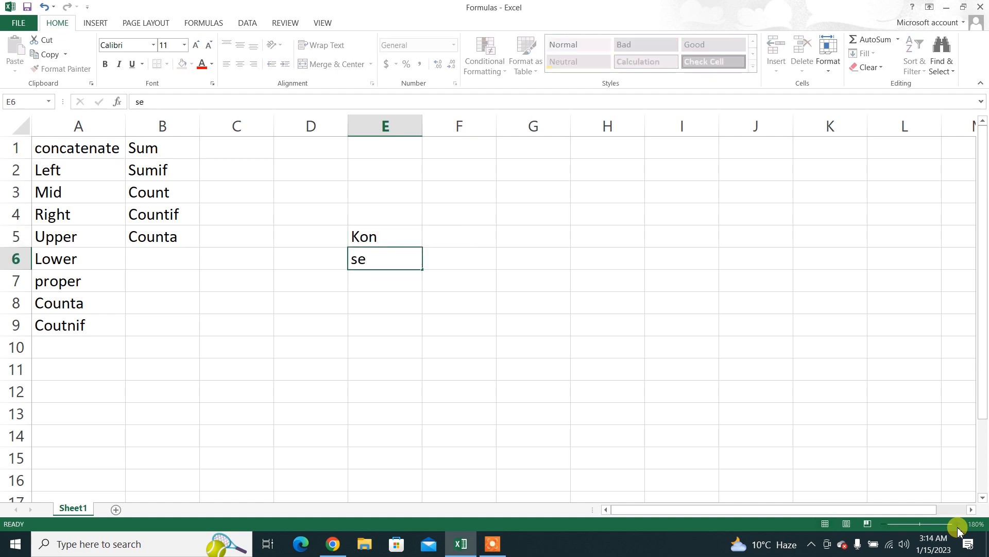
{"action": "key", "text": "Return"}
{"action": "type", "text": "Name"}
{"action": "key", "text": "BackSpace"}
{"action": "key", "text": "BackSpace"}
{"action": "type", "text": "am"}
{"action": "key", "text": "Return"}
{"action": "type", "text": "Likhen"}
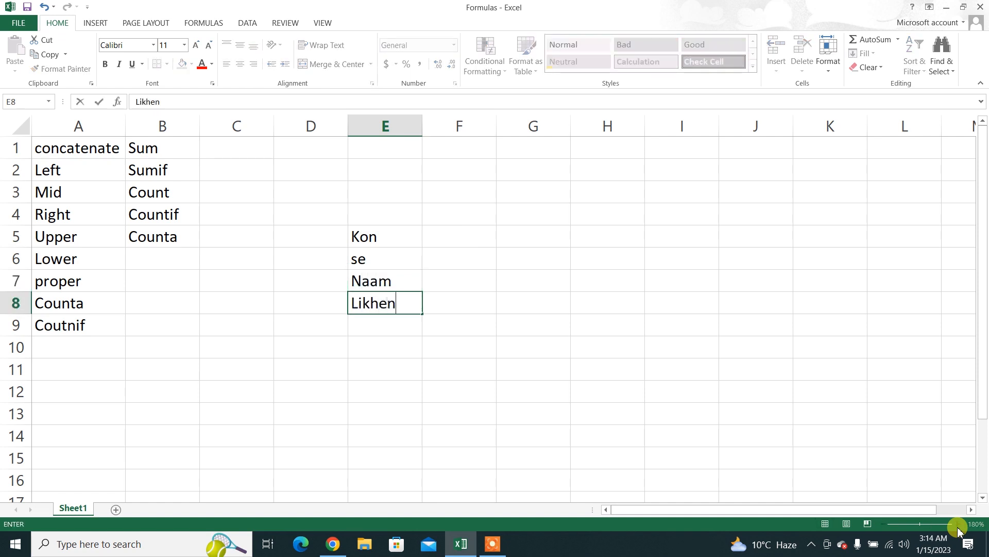
{"action": "key", "text": "Up"}
- Enter the heading Students in cell E4, above the sample entries
{"action": "key", "text": "Up"}
{"action": "key", "text": "Up"}
{"action": "key", "text": "Up"}
{"action": "type", "text": "S"}
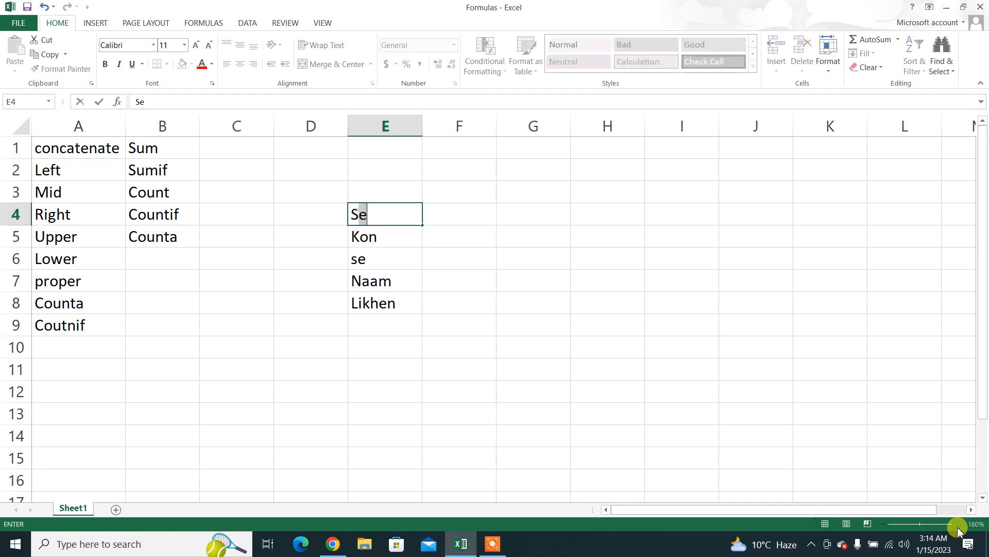
{"action": "type", "text": "tudents"}
{"action": "key", "text": "Tab"}
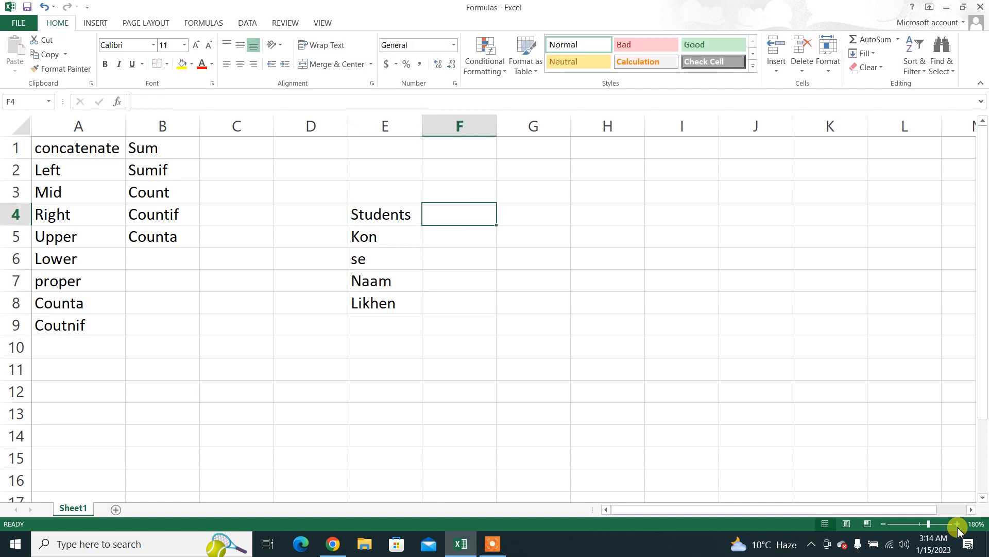
- Fill the attendance marks p, p, a, a, l for Kon in cells F5 to J5
{"action": "key", "text": "Down"}
{"action": "type", "text": "p"}
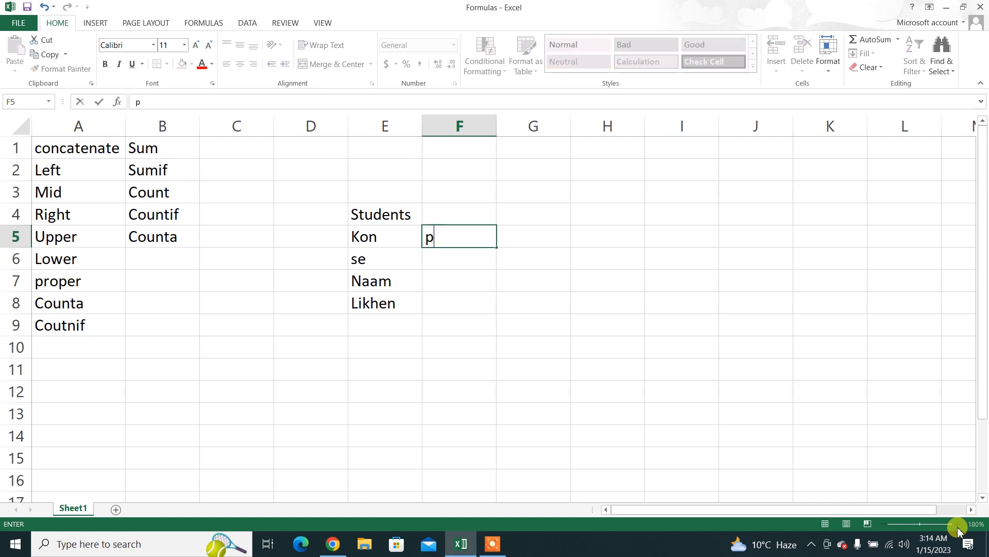
{"action": "key", "text": "Tab"}
{"action": "type", "text": "p"}
{"action": "key", "text": "Tab"}
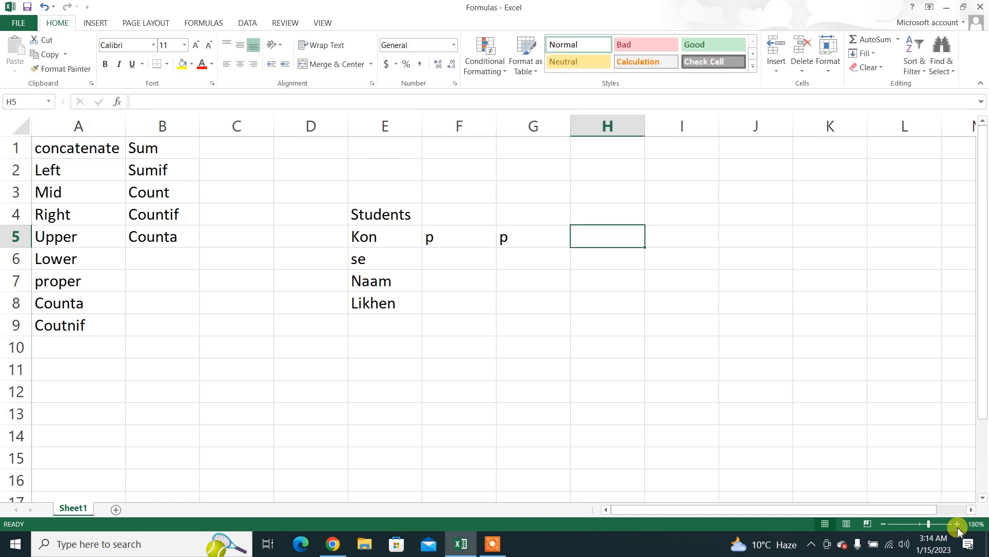
{"action": "type", "text": "a"}
{"action": "key", "text": "Tab"}
{"action": "type", "text": "a"}
{"action": "key", "text": "Tab"}
{"action": "type", "text": "l"}
{"action": "key", "text": "Return"}
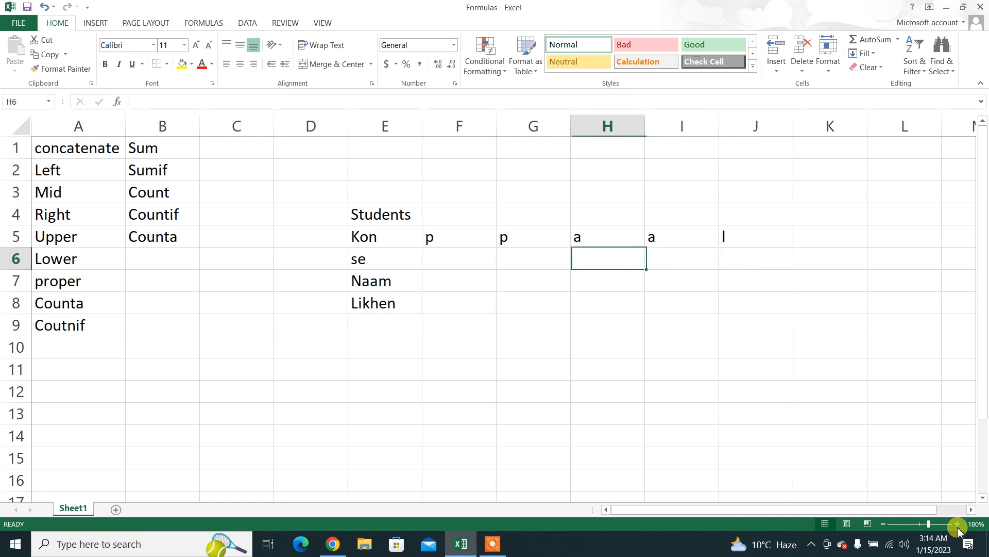
- Fill the attendance marks p, p, p, a, a for the se row in cells F6 to J6
{"action": "type", "text": "p"}
{"action": "key", "text": "Tab"}
{"action": "type", "text": "pp"}
{"action": "key", "text": "Tab"}
{"action": "key", "text": "shift+Tab"}
{"action": "type", "text": "p"}
{"action": "key", "text": "Tab"}
{"action": "type", "text": "p"}
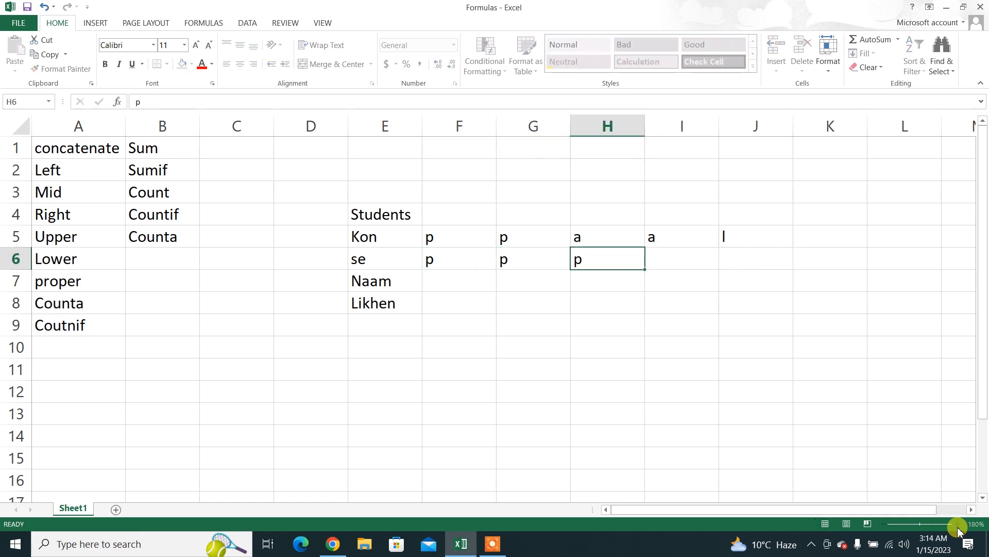
{"action": "key", "text": "Tab"}
{"action": "type", "text": "a"}
{"action": "key", "text": "Tab"}
{"action": "type", "text": "a"}
{"action": "key", "text": "Return"}
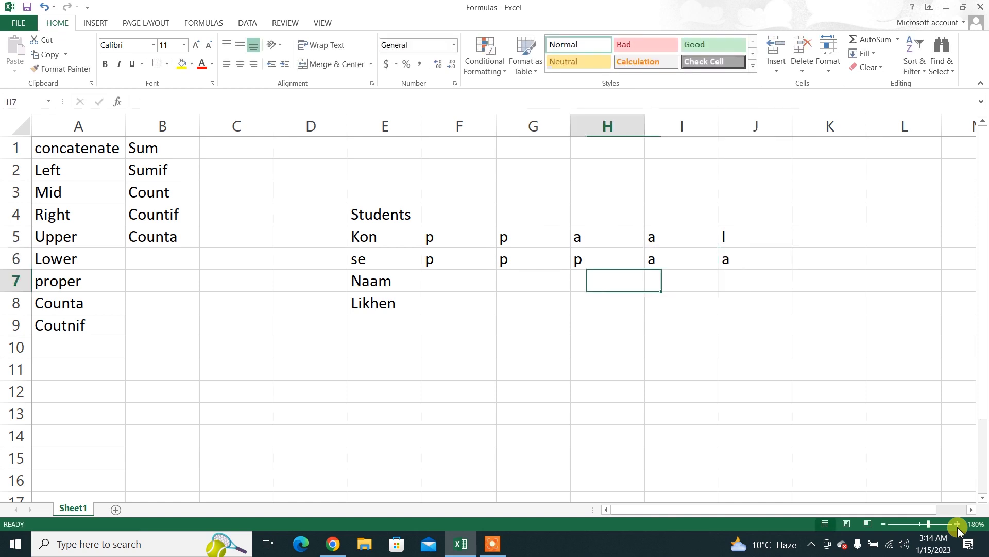
- Mark Naam with p in all five attendance cells, F7 to J7
{"action": "type", "text": "p"}
{"action": "key", "text": "Tab"}
{"action": "type", "text": "p"}
{"action": "key", "text": "Tab"}
{"action": "type", "text": "p"}
{"action": "key", "text": "Tab"}
{"action": "type", "text": "p"}
{"action": "key", "text": "Tab"}
{"action": "type", "text": "p"}
{"action": "key", "text": "Down"}
- Fill the attendance marks a, a, a, l, l for Likhen in cells F8 to J8
{"action": "key", "text": "Left"}
{"action": "key", "text": "Left"}
{"action": "key", "text": "Left"}
{"action": "key", "text": "Left"}
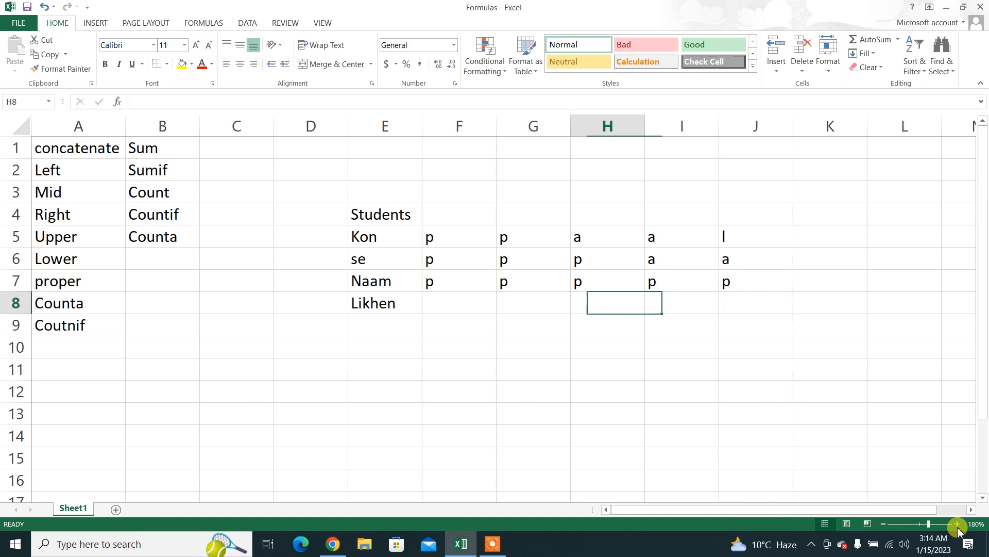
{"action": "type", "text": "a"}
{"action": "key", "text": "Tab"}
{"action": "type", "text": "a"}
{"action": "key", "text": "Tab"}
{"action": "type", "text": "a"}
{"action": "key", "text": "Tab"}
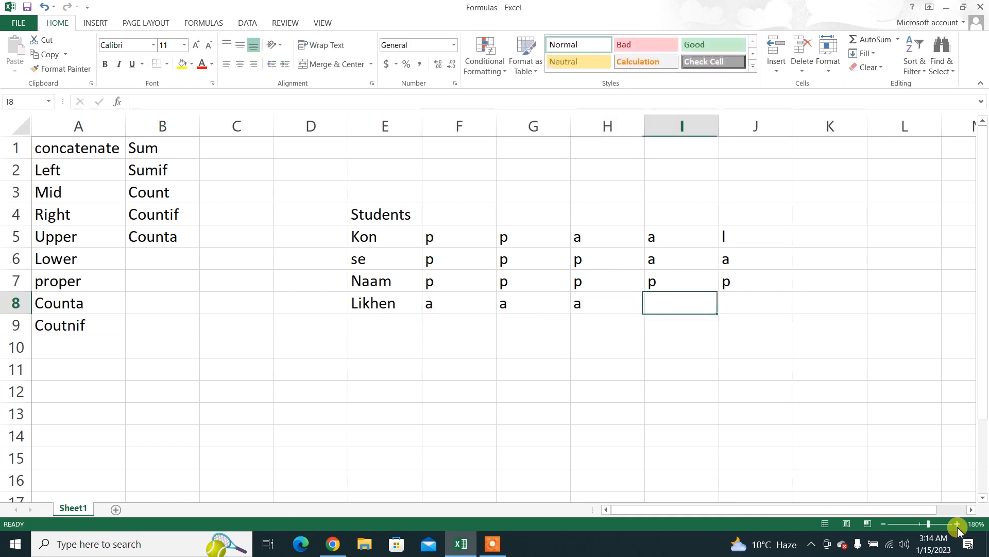
{"action": "type", "text": "l"}
{"action": "key", "text": "Tab"}
{"action": "type", "text": "l"}
{"action": "key", "text": "Tab"}
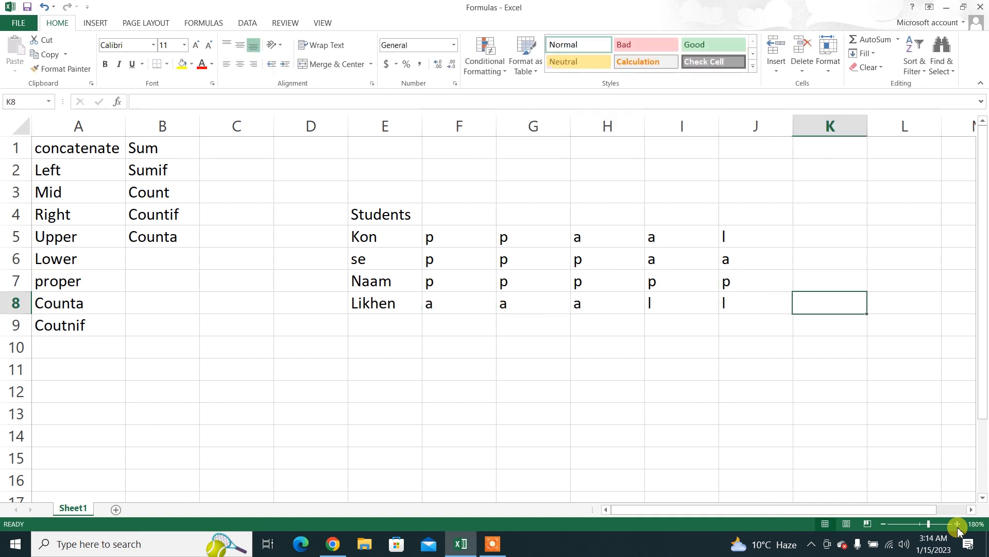
- Add the summary headings Present, Absent and Leave in cells K4, L4 and M4
{"action": "key", "text": "Right"}
{"action": "key", "text": "Up"}
{"action": "key", "text": "Up"}
{"action": "key", "text": "Left"}
{"action": "key", "text": "Right"}
{"action": "key", "text": "Right"}
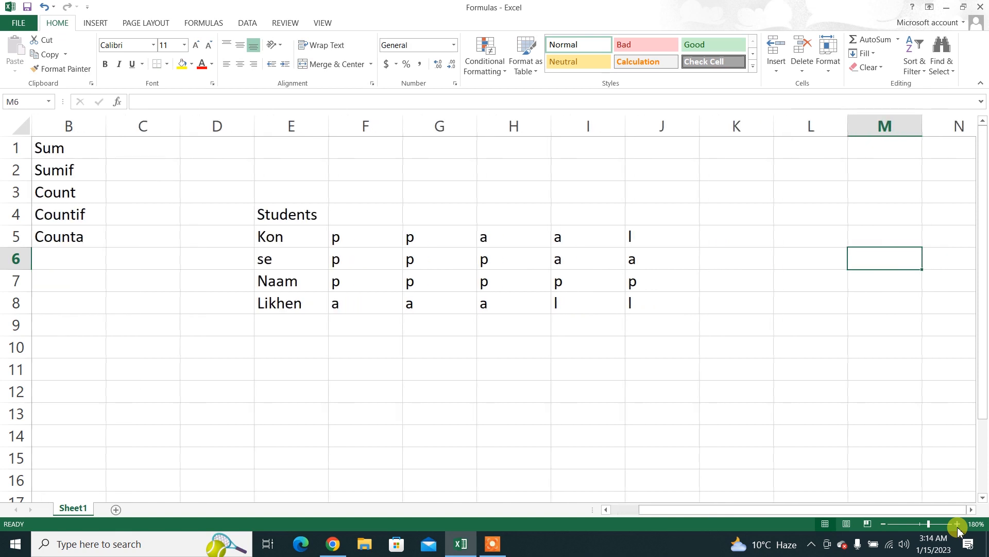
{"action": "key", "text": "Left"}
{"action": "key", "text": "Up"}
{"action": "key", "text": "Up"}
{"action": "key", "text": "Left"}
{"action": "type", "text": "Present"}
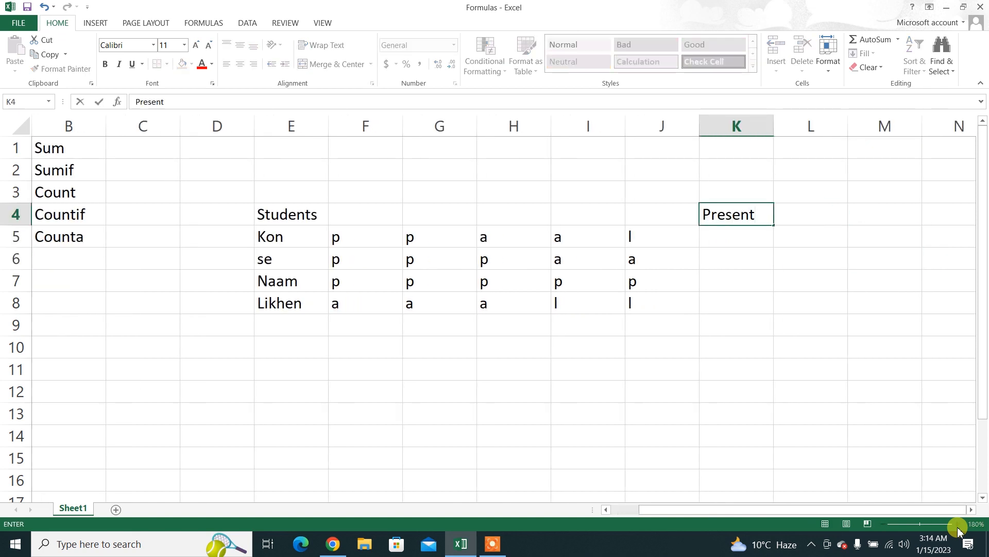
{"action": "key", "text": "Tab"}
{"action": "type", "text": "A"}
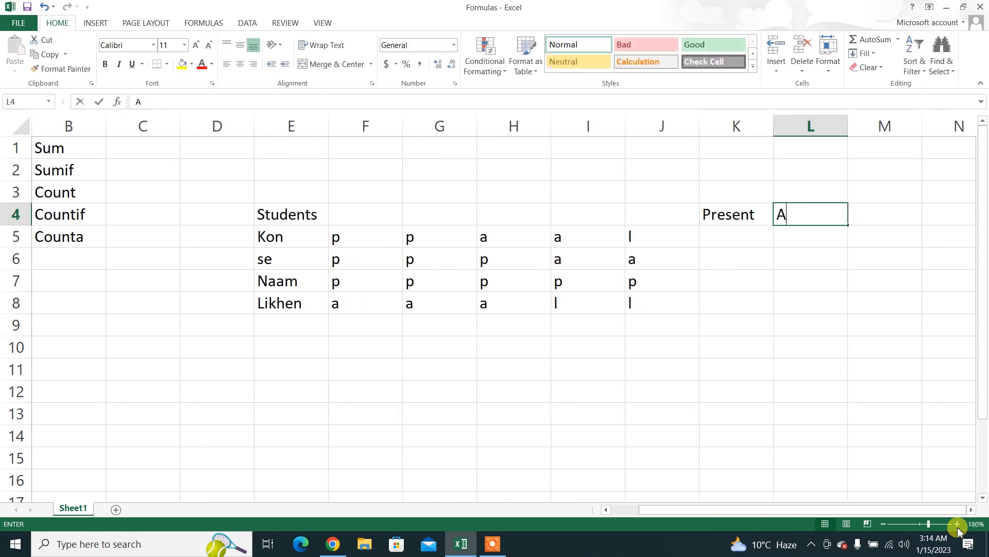
{"action": "type", "text": "bsent"}
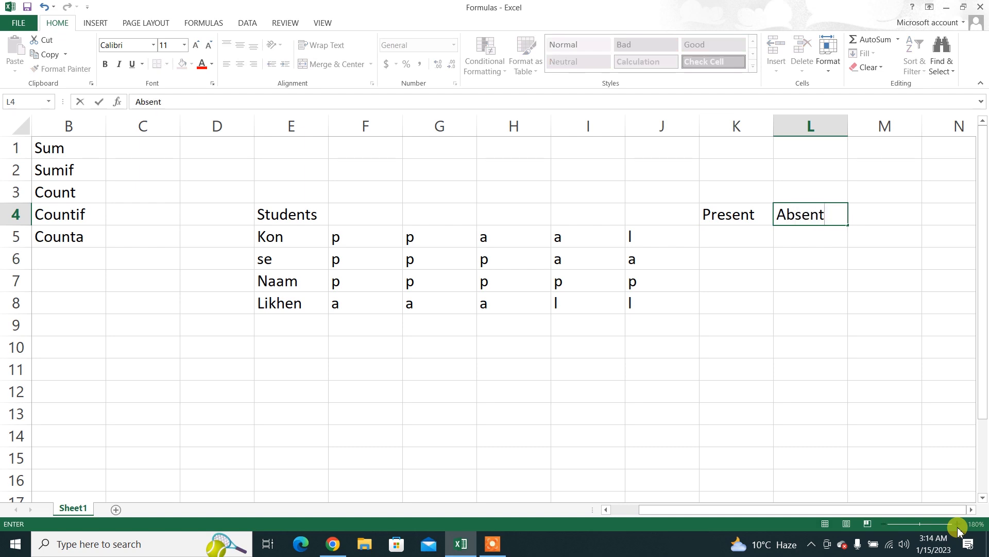
{"action": "key", "text": "Tab"}
{"action": "type", "text": "Leave"}
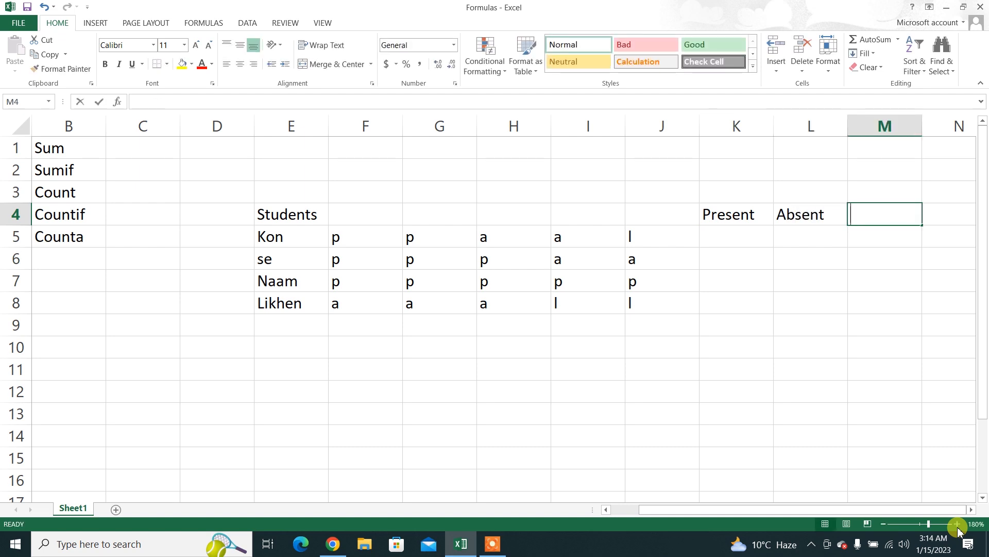
{"action": "key", "text": "Return"}
{"action": "key", "text": "Left"}
{"action": "key", "text": "Left"}
{"action": "key", "text": "Left"}
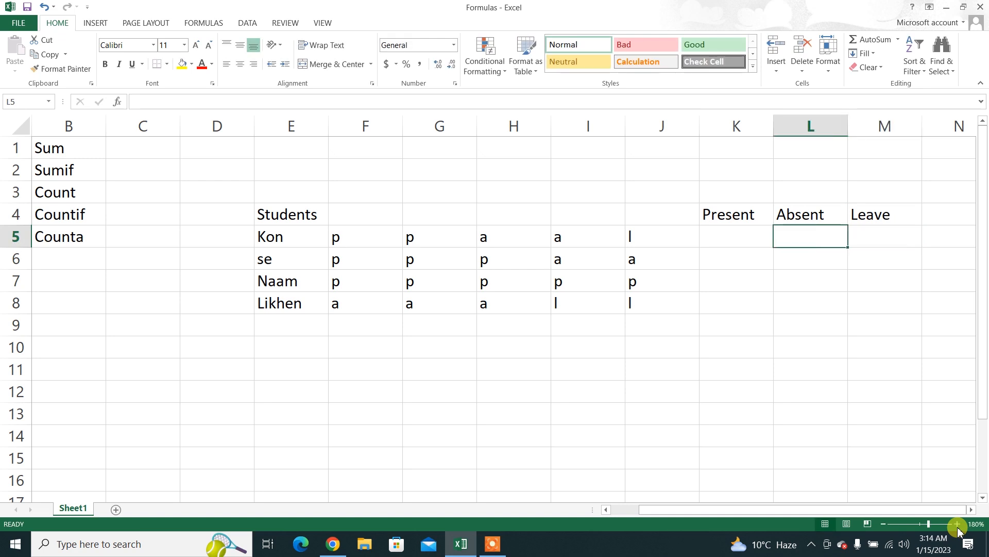
- Enter =COUNTIF(F5:J5,"p") in cell K5 to count Kon's present marks
{"action": "key", "text": "Right"}
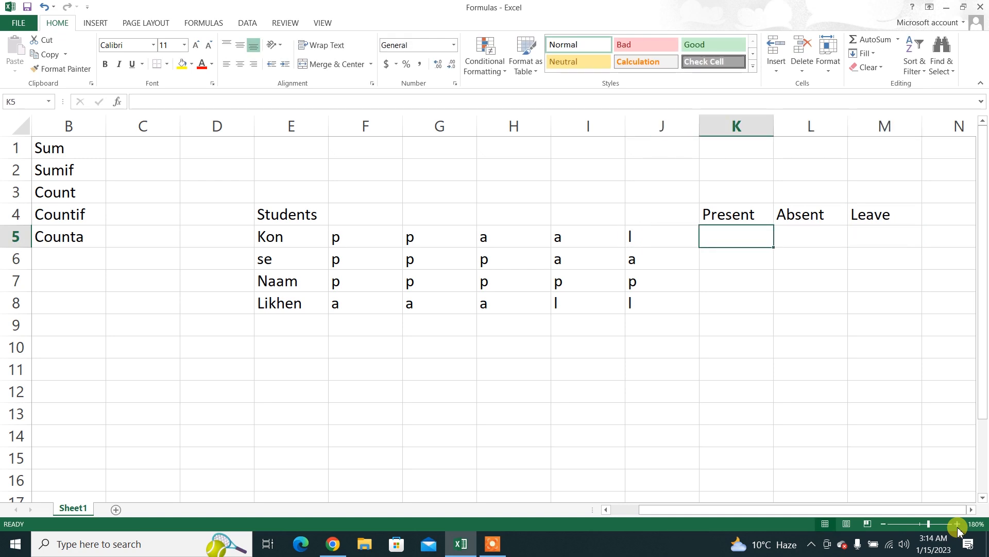
{"action": "type", "text": "="}
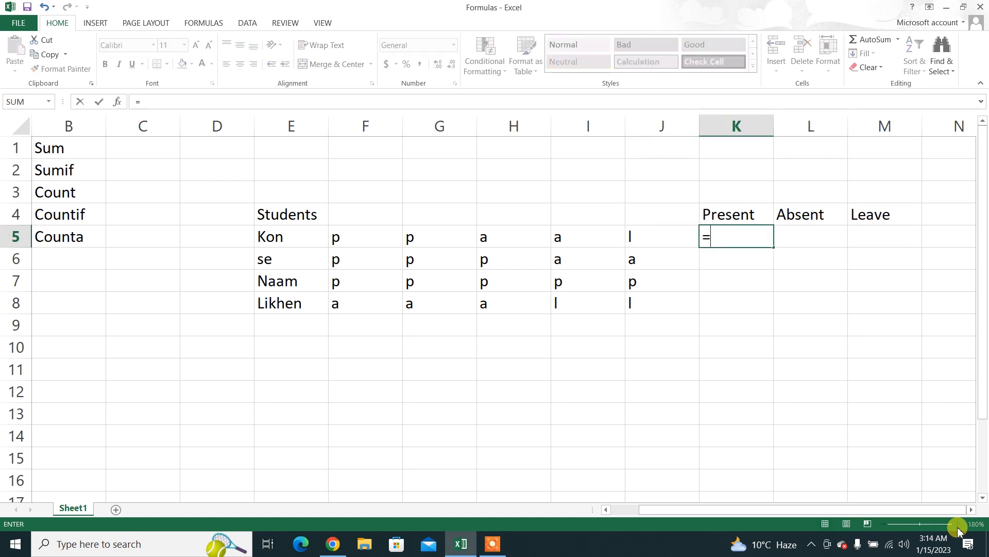
{"action": "type", "text": "countif("}
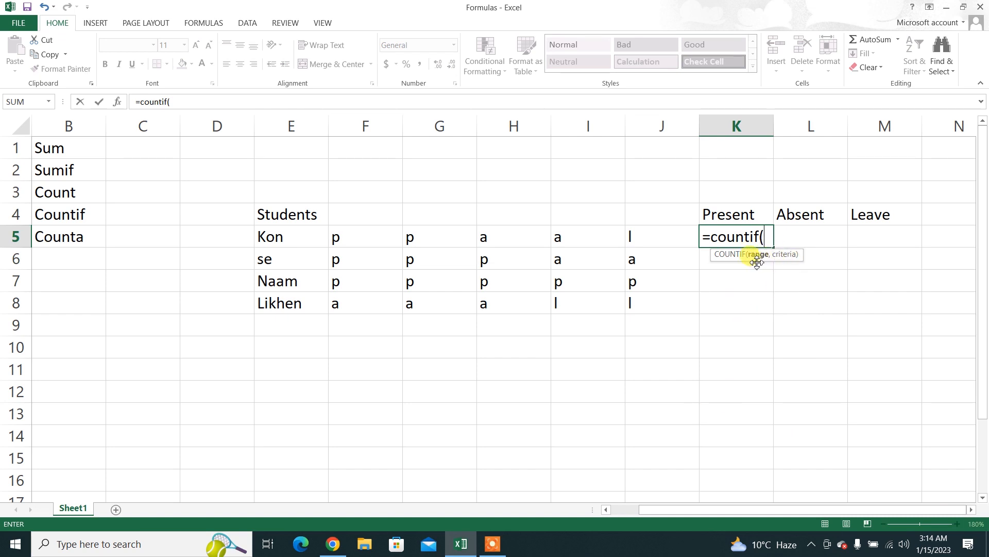
{"action": "left_click", "coordinate": [666, 237]}
{"action": "key", "text": "shift+Left"}
{"action": "key", "text": "shift+Left"}
{"action": "key", "text": "shift+Left"}
{"action": "key", "text": "shift+Left"}
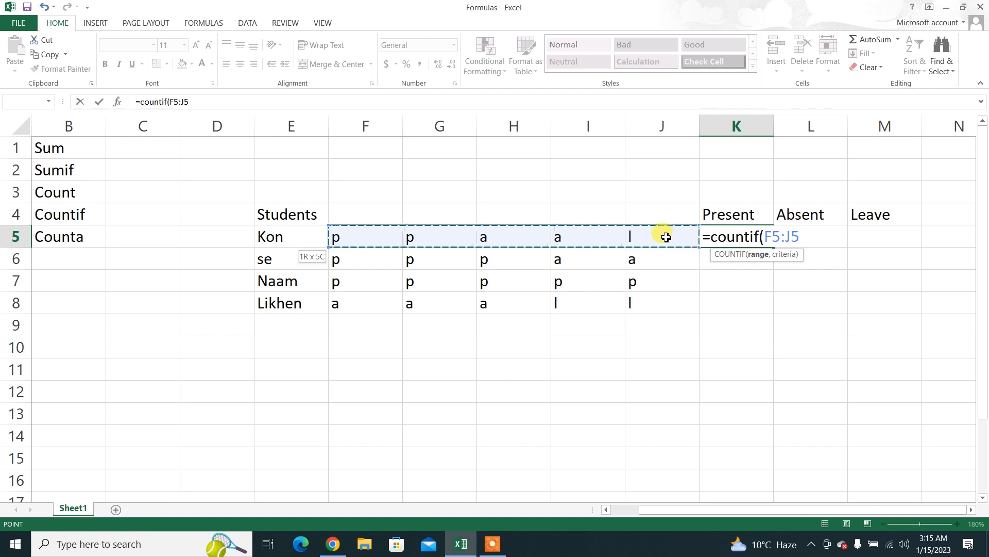
{"action": "type", "text": ","}
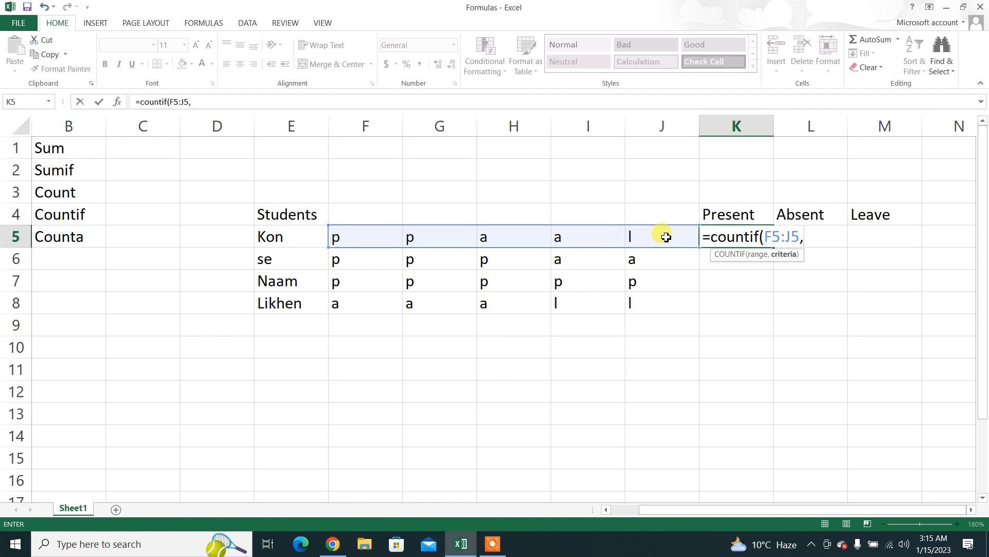
{"action": "type", "text": "\""}
{"action": "type", "text": "p\""}
{"action": "key", "text": "Return"}
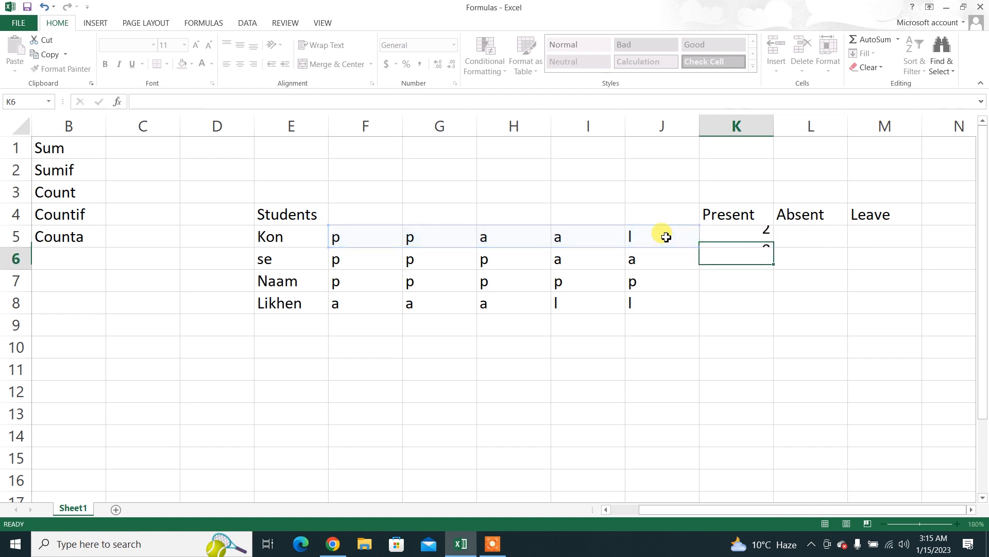
- Examine Kon's attendance marks in row 5 against the Present count in K5
{"action": "key", "text": "Up"}
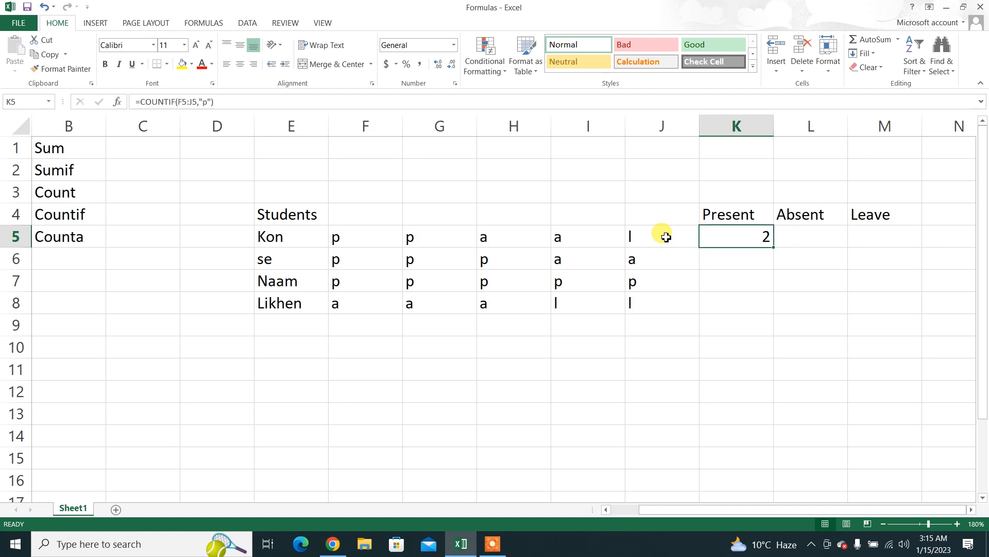
{"action": "key", "text": "Left"}
{"action": "key", "text": "Left"}
{"action": "key", "text": "Left"}
{"action": "key", "text": "Left"}
{"action": "key", "text": "Left"}
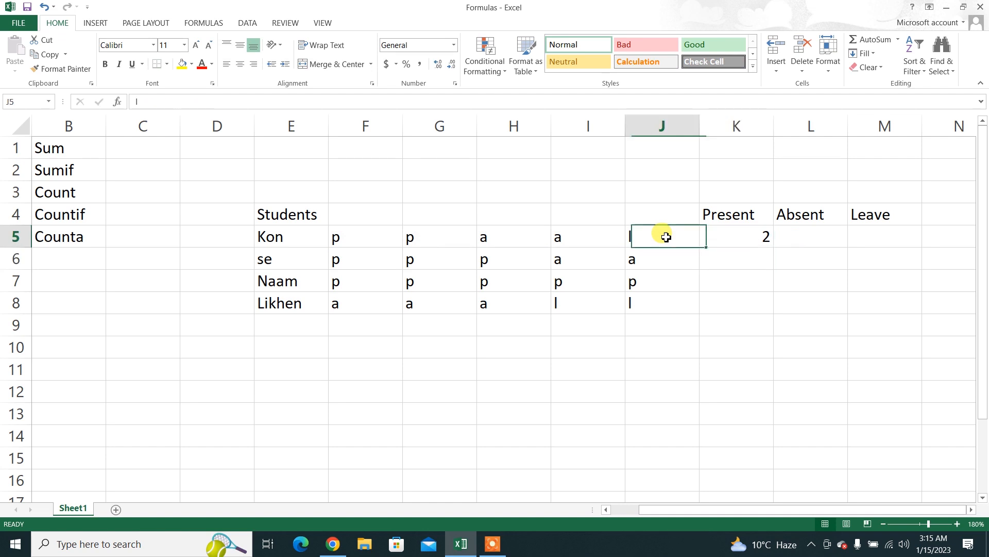
{"action": "key", "text": "Right"}
{"action": "key", "text": "Left"}
{"action": "key", "text": "Right"}
{"action": "key", "text": "Left"}
{"action": "key", "text": "Right"}
{"action": "key", "text": "Right"}
{"action": "key", "text": "Right"}
{"action": "key", "text": "Right"}
{"action": "key", "text": "Right"}
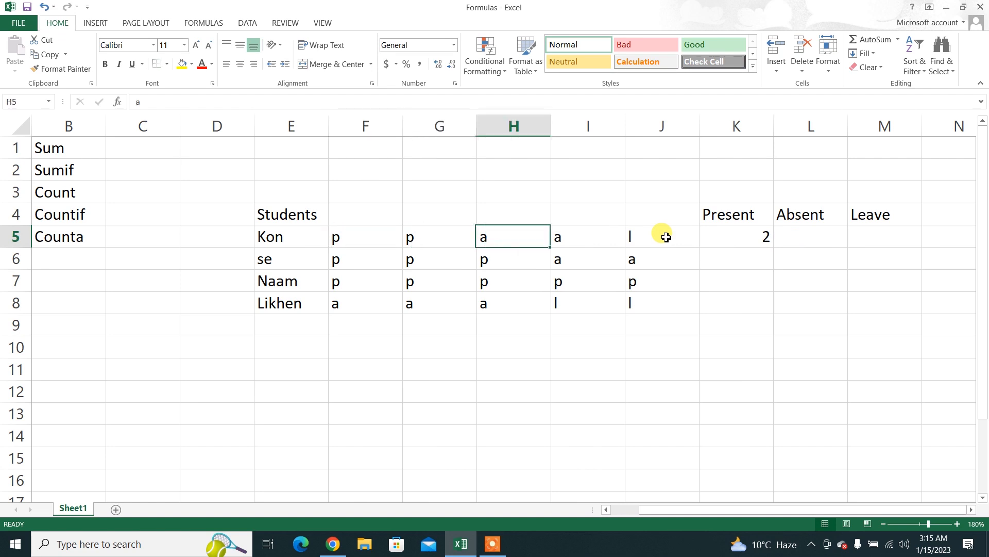
- Fill the Present formula from K5 down through K8 for the remaining students
{"action": "key", "text": "shift+Down"}
{"action": "key", "text": "shift+Down"}
{"action": "key", "text": "shift+Down"}
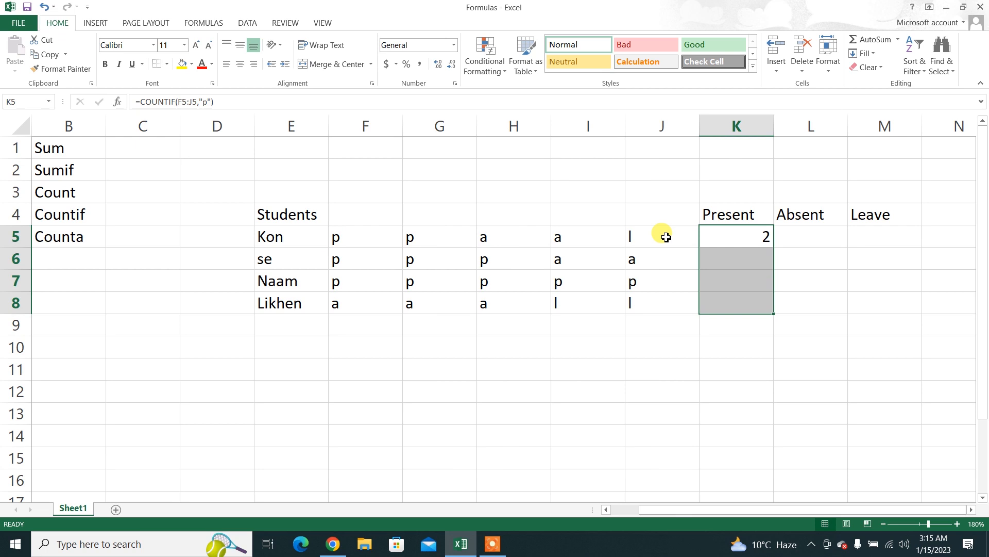
{"action": "key", "text": "ctrl+d"}
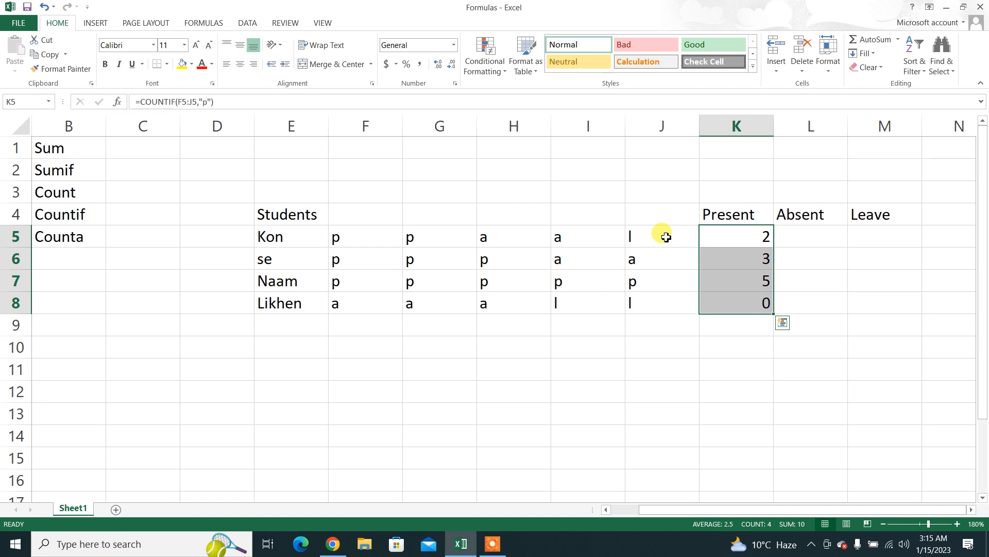
{"action": "key", "text": "Down"}
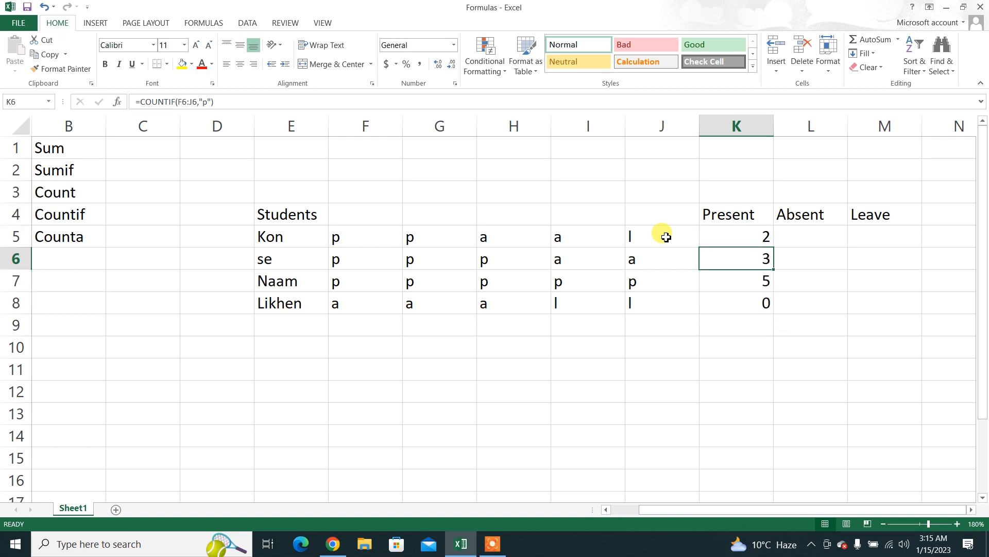
{"action": "key", "text": "Down"}
{"action": "key", "text": "Down"}
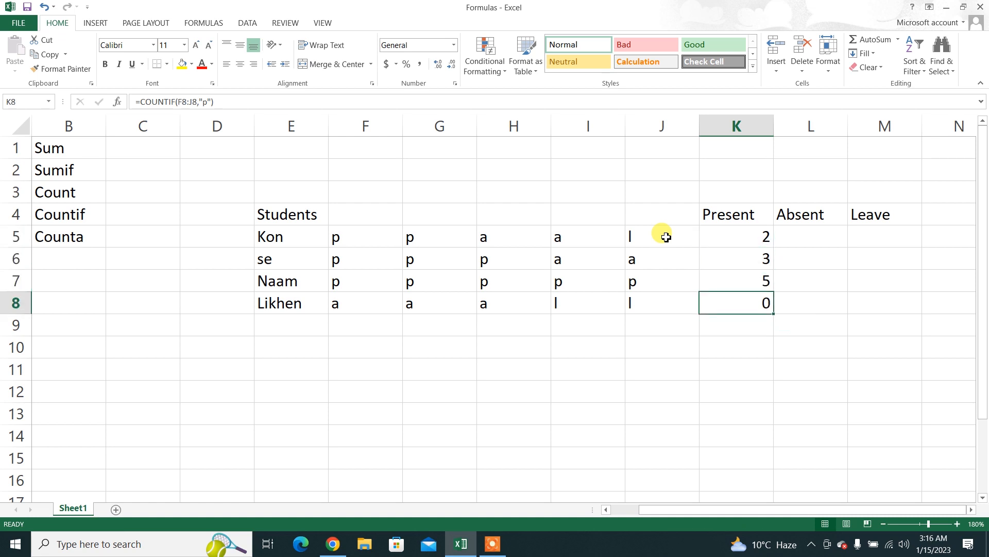
- Enter =COUNTIF(F5:J5,"a") in cell L5 to count Kon's absent marks
{"action": "key", "text": "Right"}
{"action": "key", "text": "Right"}
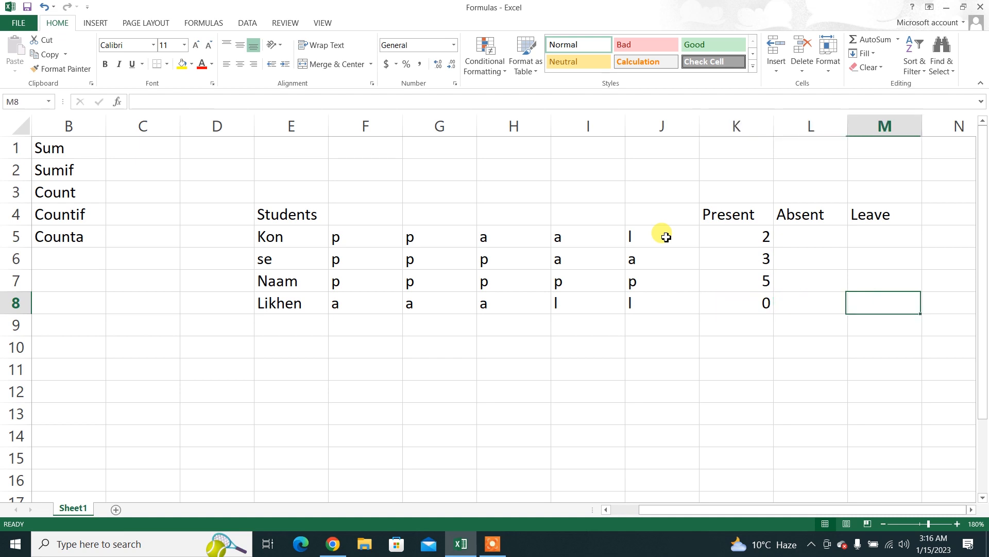
{"action": "key", "text": "Up"}
{"action": "key", "text": "Left"}
{"action": "key", "text": "Up"}
{"action": "key", "text": "Up"}
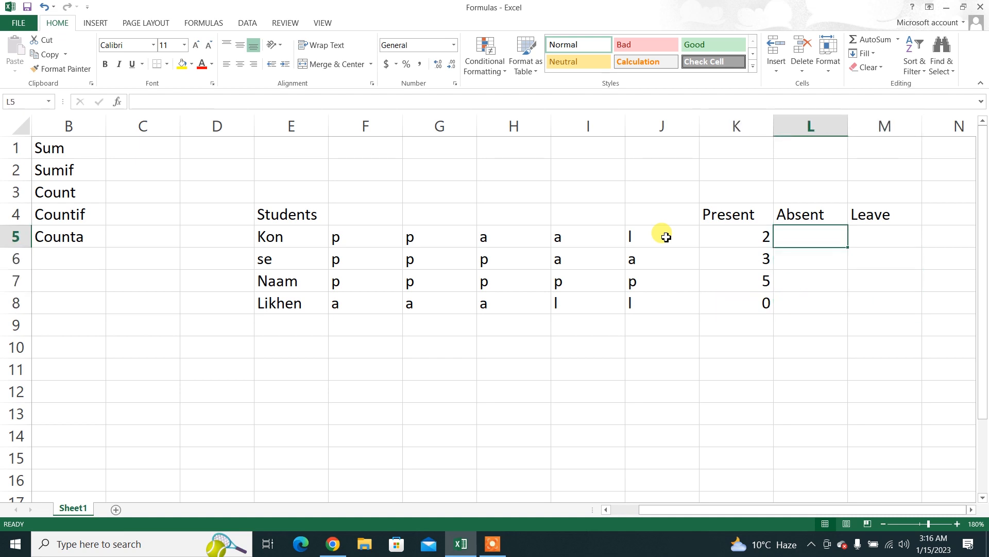
{"action": "type", "text": "=countif"}
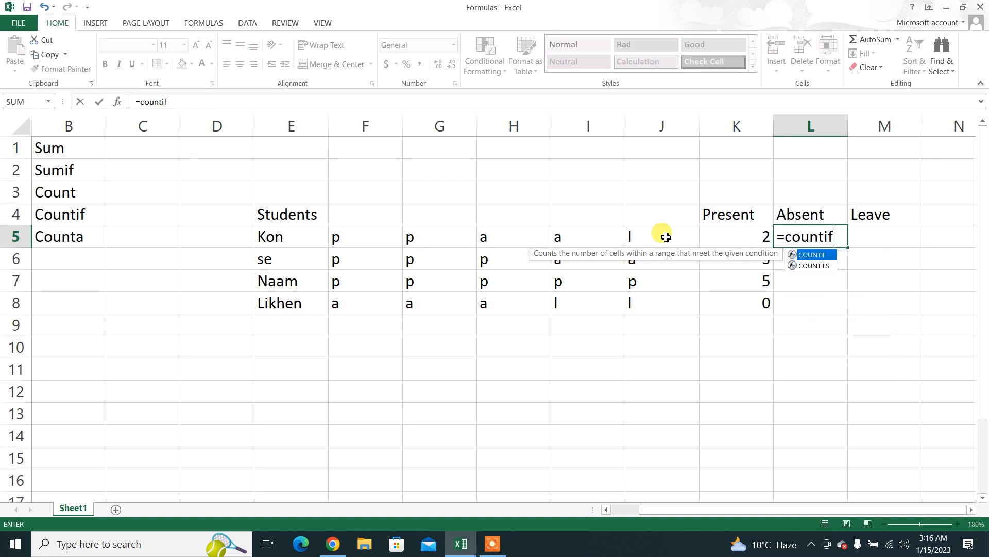
{"action": "type", "text": "("}
{"action": "key", "text": "Left"}
{"action": "key", "text": "Left"}
{"action": "key", "text": "shift+Left"}
{"action": "key", "text": "shift+Left"}
{"action": "key", "text": "shift+Left"}
{"action": "key", "text": "shift+Left"}
{"action": "type", "text": ",\"a\""}
{"action": "key", "text": "Return"}
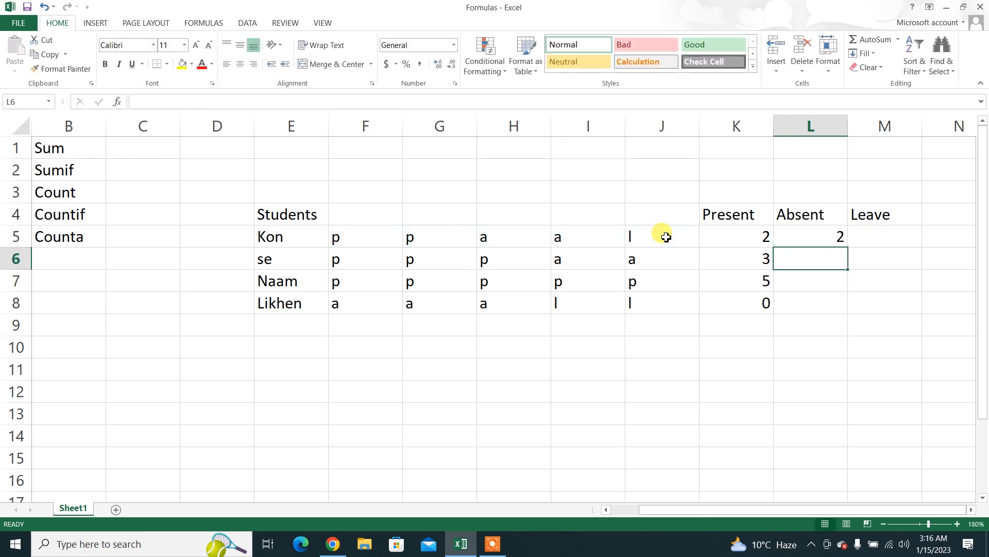
- Fill the Absent formula from L5 down through L8 for the remaining students
{"action": "key", "text": "Up"}
{"action": "key", "text": "shift+Down"}
{"action": "key", "text": "shift+Down"}
{"action": "key", "text": "shift+Down"}
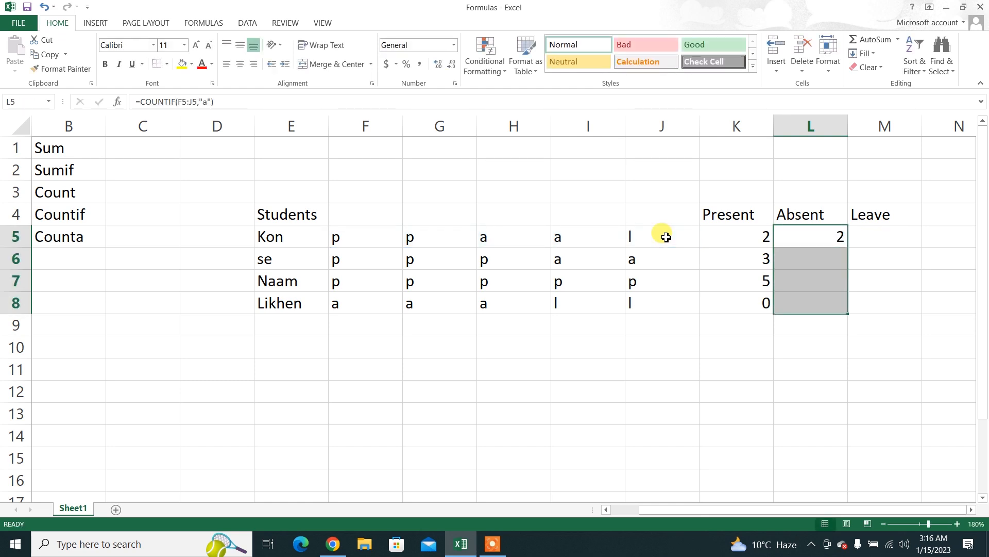
{"action": "key", "text": "ctrl+d"}
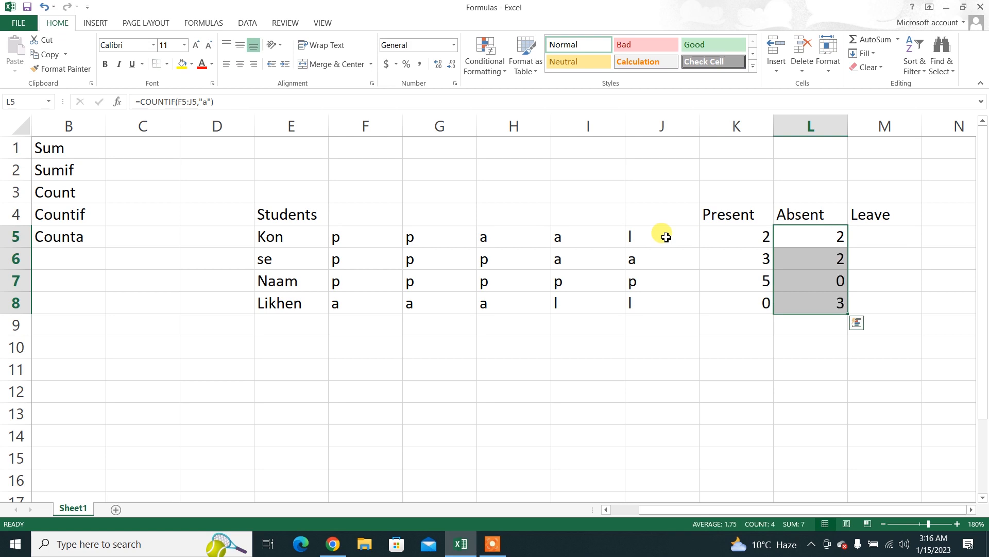
- Enter =COUNTIF(F5:J5,"l") in cell M5 to count Kon's leave marks
{"action": "key", "text": "Right"}
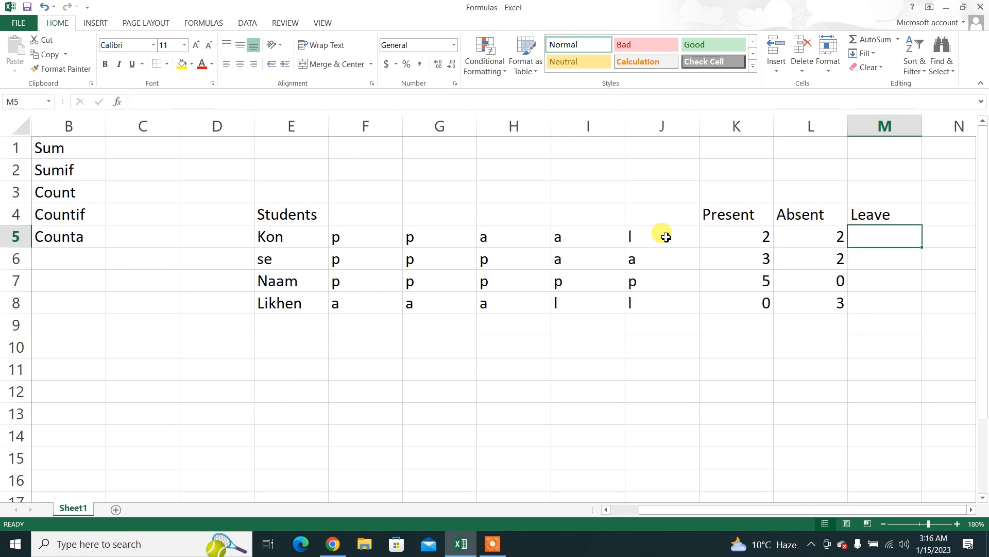
{"action": "type", "text": "="}
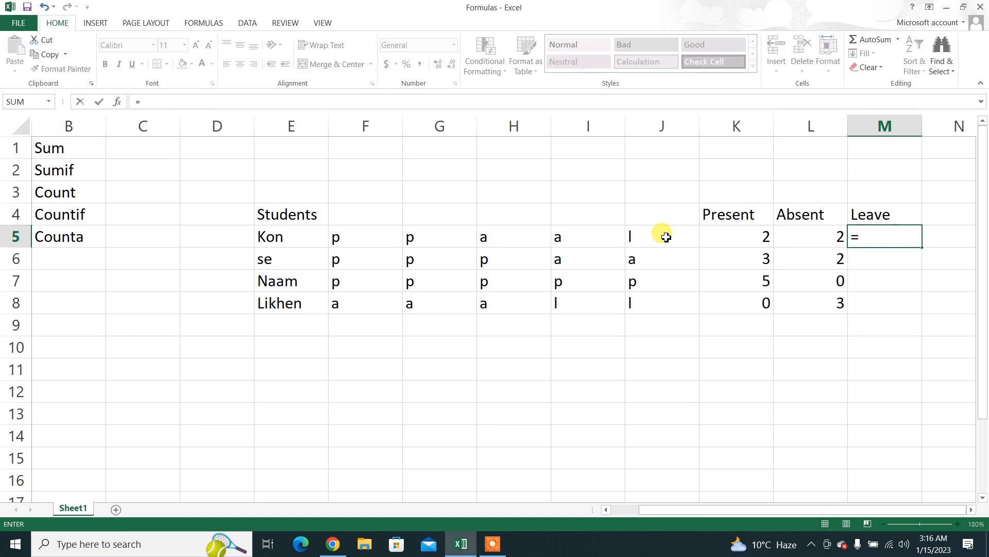
{"action": "type", "text": "countif"}
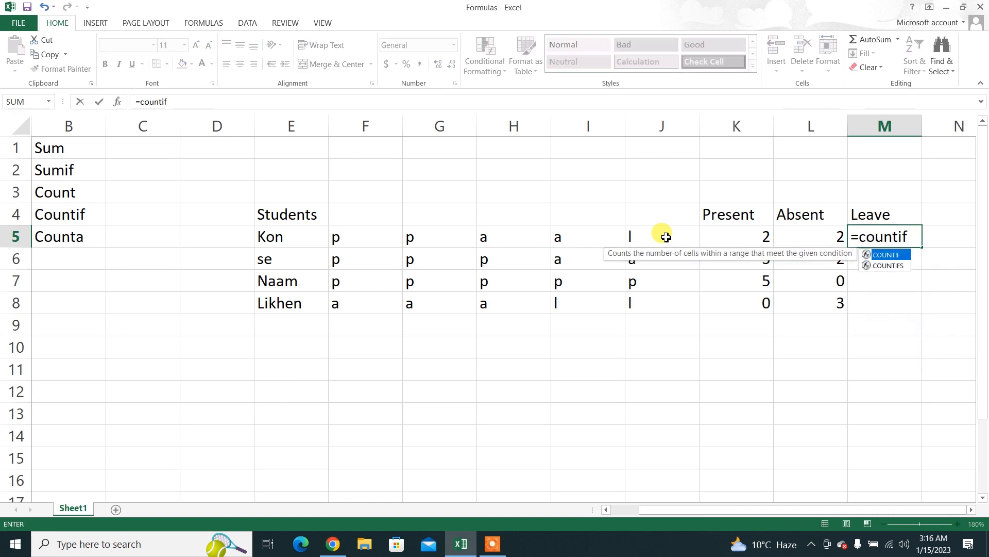
{"action": "type", "text": "("}
{"action": "key", "text": "Left"}
{"action": "key", "text": "Left"}
{"action": "key", "text": "Left"}
{"action": "key", "text": "shift+Left"}
{"action": "key", "text": "shift+Left"}
{"action": "key", "text": "shift+Left"}
{"action": "key", "text": "shift+Left"}
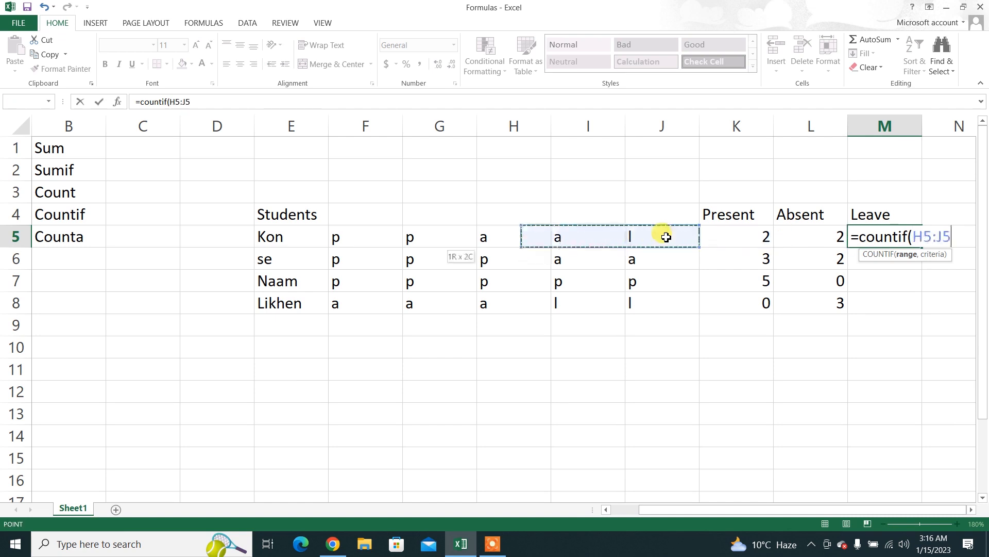
{"action": "type", "text": ","}
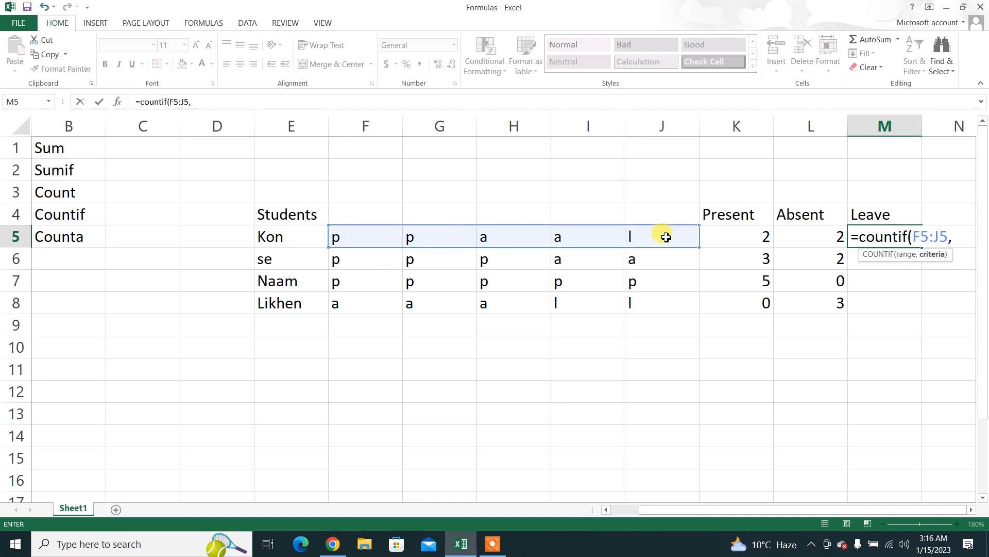
{"action": "type", "text": "\"l\""}
{"action": "key", "text": "Return"}
- Fill the Leave formula from M5 down through M8 for the remaining students
{"action": "key", "text": "Up"}
{"action": "key", "text": "shift+Down"}
{"action": "key", "text": "shift+Down"}
{"action": "key", "text": "shift+Down"}
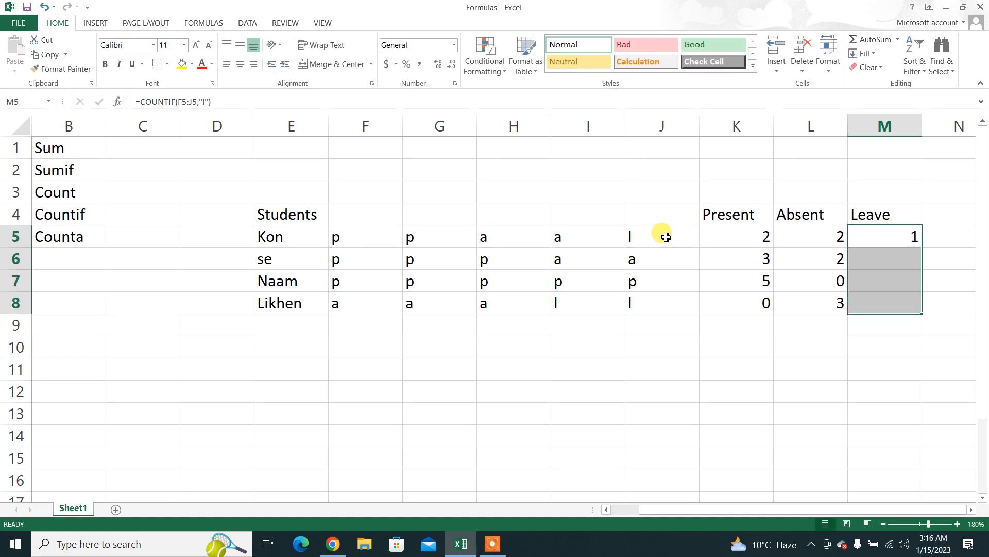
{"action": "key", "text": "ctrl+d"}
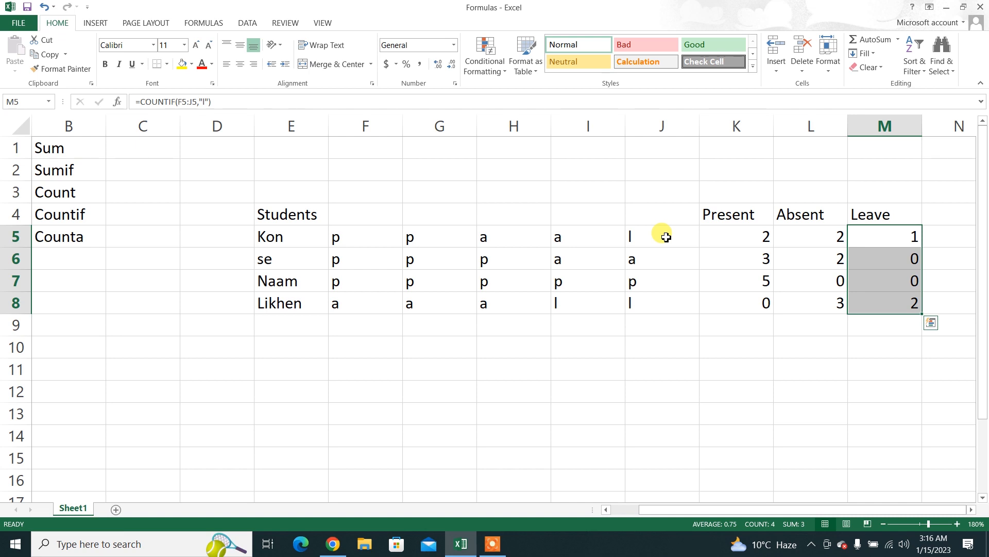
{"action": "key", "text": "Left"}
{"action": "key", "text": "Home"}
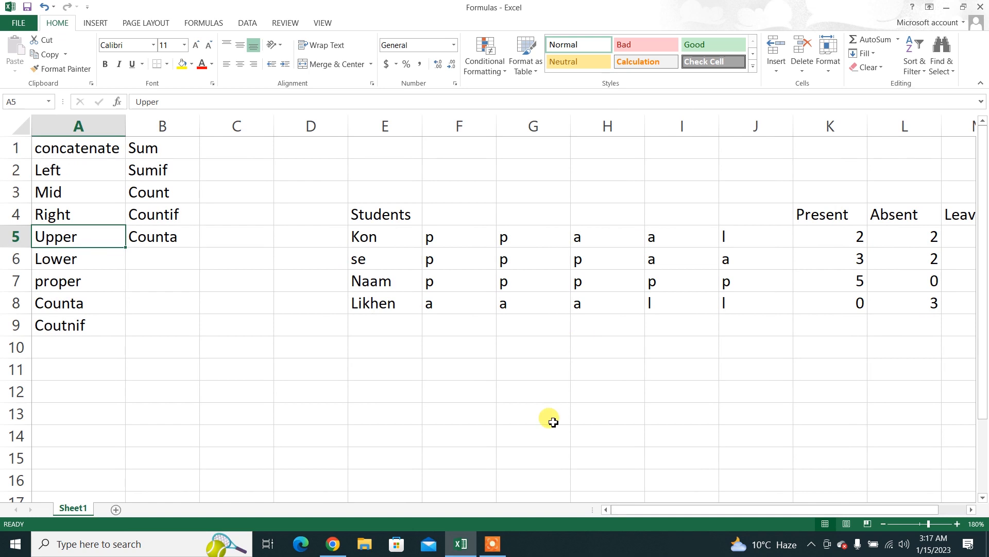
{"action": "left_click", "coordinate": [492, 544]}
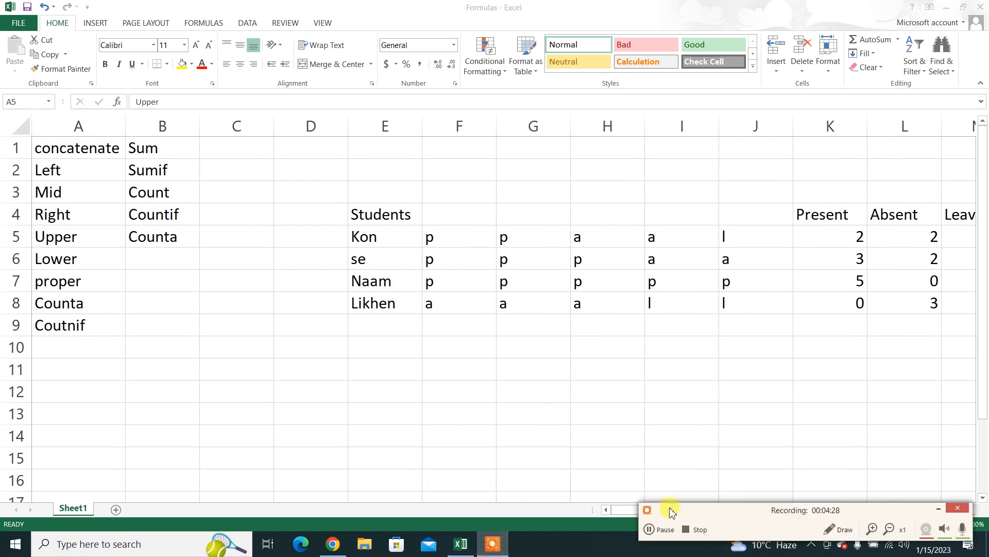
{"action": "left_click", "coordinate": [937, 511]}
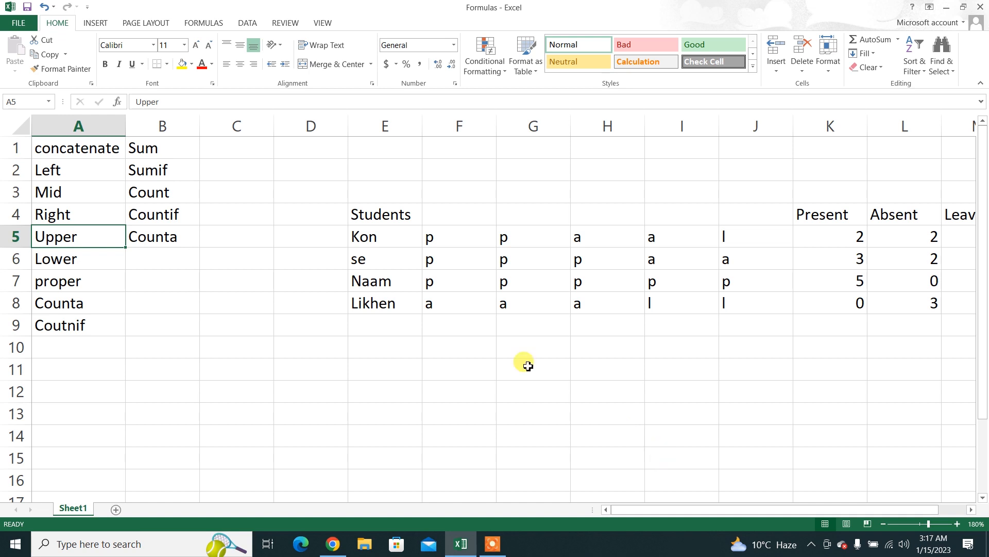
{"action": "left_click", "coordinate": [424, 376]}
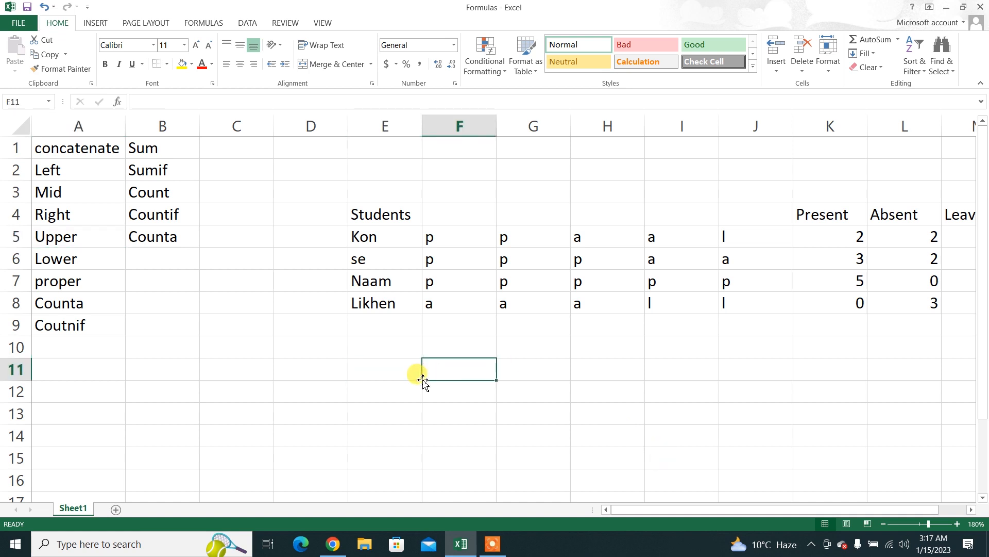
{"action": "key", "text": "Right"}
{"action": "key", "text": "Right"}
{"action": "key", "text": "Right"}
{"action": "key", "text": "Right"}
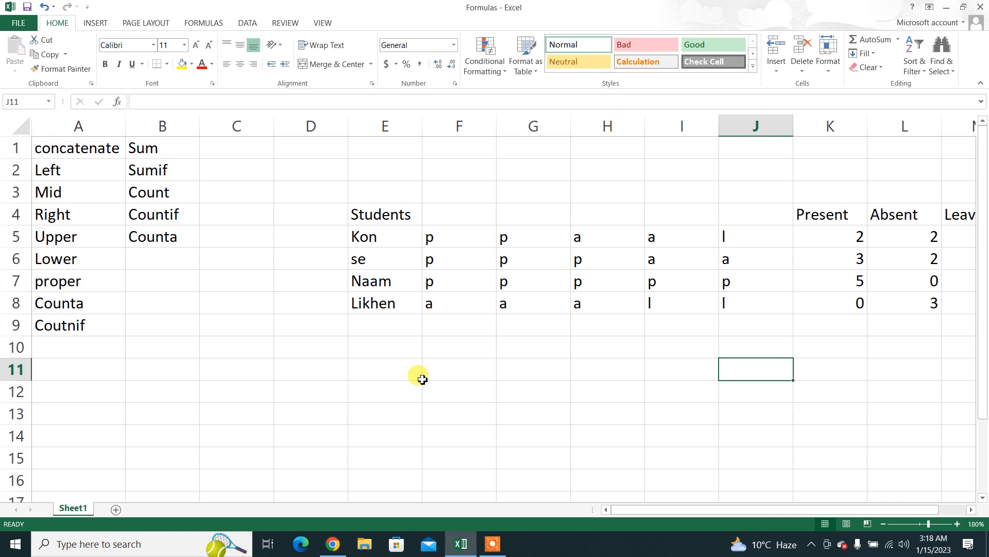
{"action": "key", "text": "Right"}
{"action": "key", "text": "Right"}
{"action": "key", "text": "Right"}
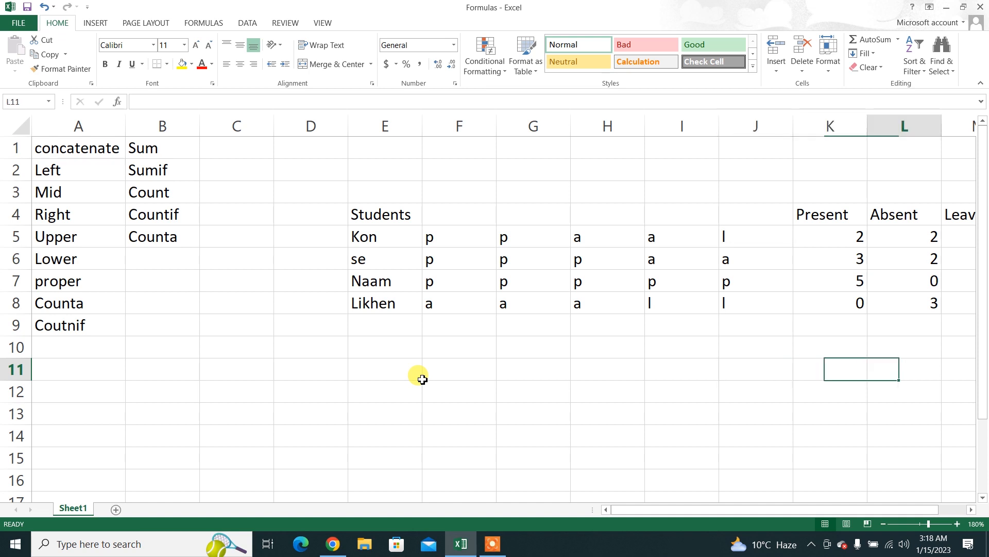
{"action": "key", "text": "Left"}
{"action": "key", "text": "Left"}
{"action": "key", "text": "Left"}
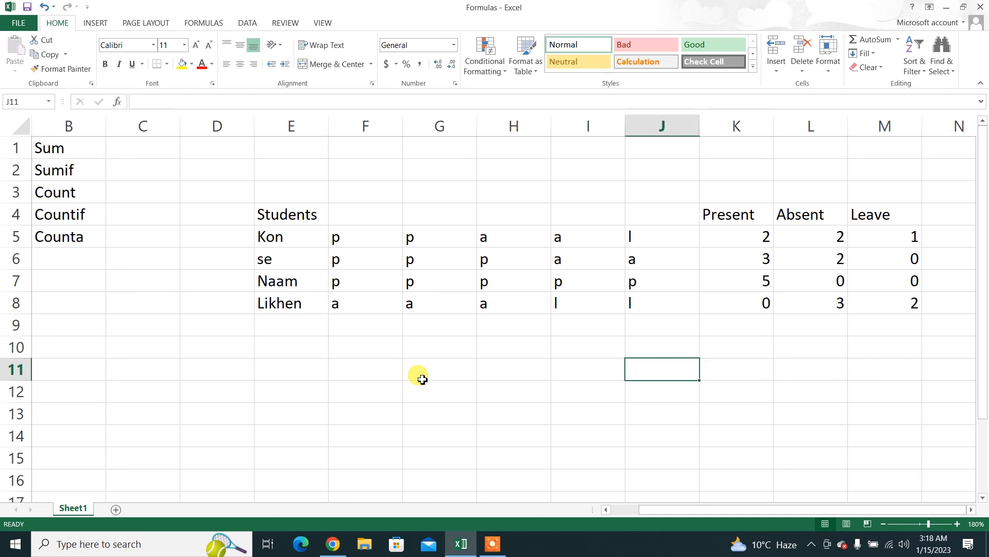
{"action": "key", "text": "Home"}
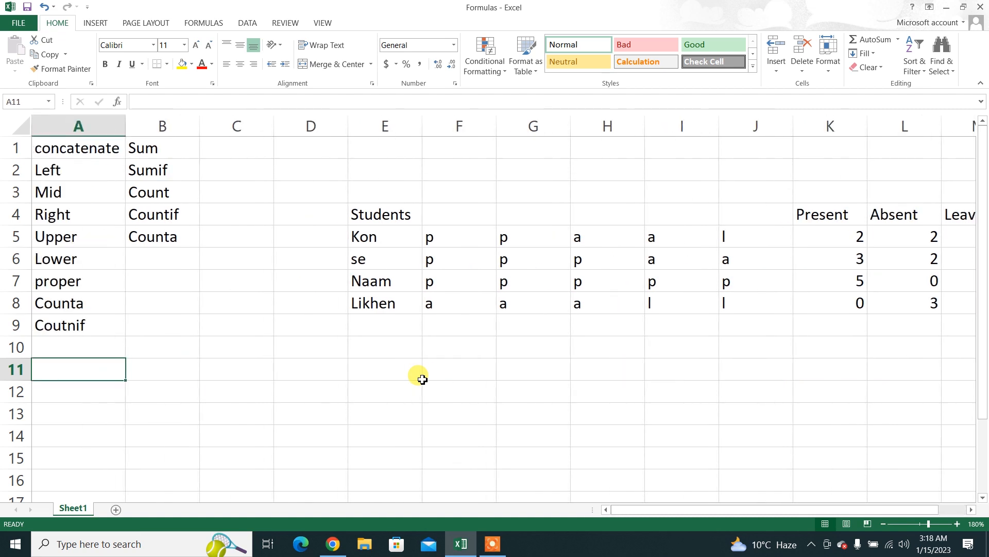
{"action": "key", "text": "Right"}
{"action": "key", "text": "Right"}
{"action": "key", "text": "Up"}
{"action": "key", "text": "Up"}
{"action": "key", "text": "Up"}
{"action": "key", "text": "Left"}
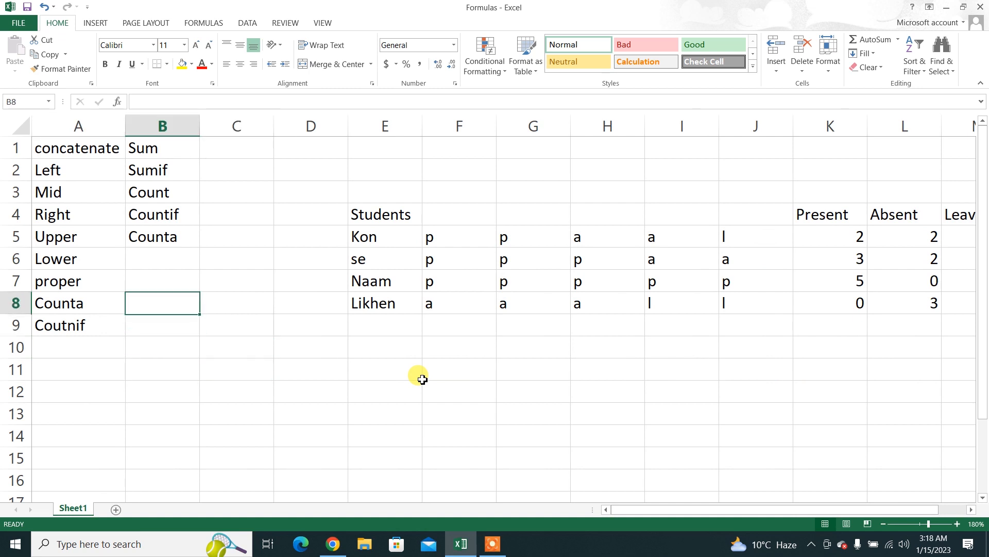
{"action": "key", "text": "Up"}
{"action": "key", "text": "Up"}
{"action": "key", "text": "Up"}
{"action": "key", "text": "Down"}
{"action": "key", "text": "Down"}
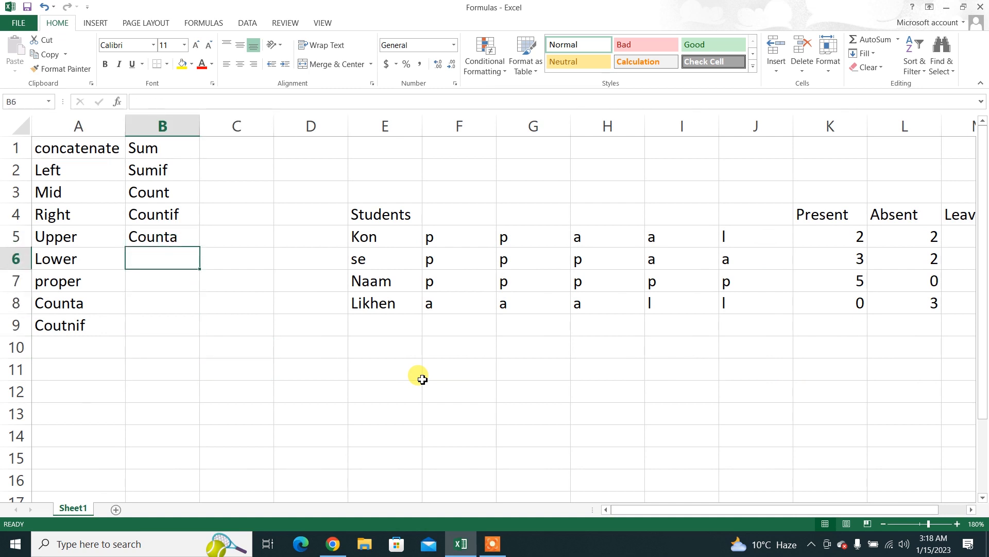
{"action": "key", "text": "Down"}
{"action": "key", "text": "Right"}
{"action": "key", "text": "Right"}
{"action": "key", "text": "Right"}
{"action": "key", "text": "Right"}
{"action": "key", "text": "Right"}
{"action": "key", "text": "Right"}
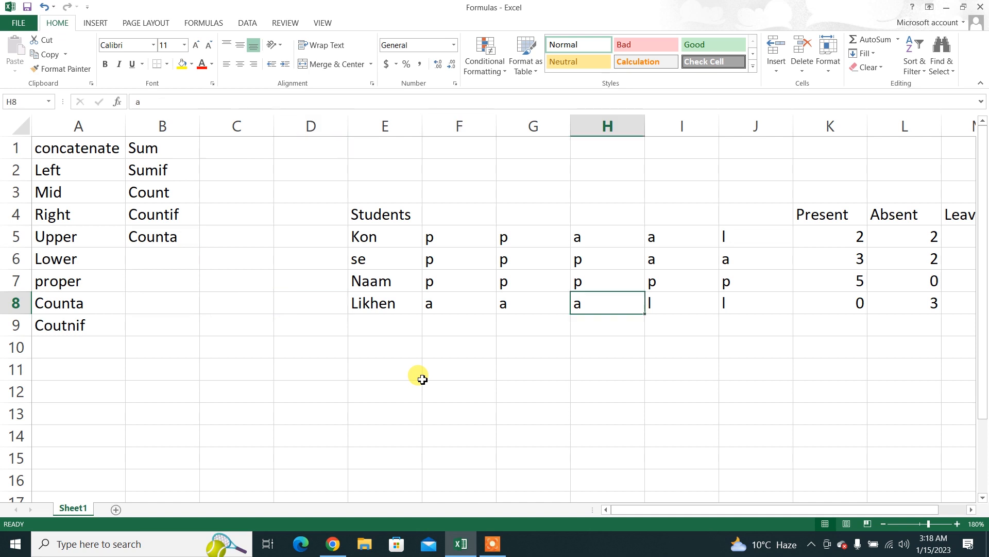
{"action": "key", "text": "Down"}
{"action": "key", "text": "Down"}
{"action": "key", "text": "Right"}
{"action": "key", "text": "Right"}
{"action": "key", "text": "Right"}
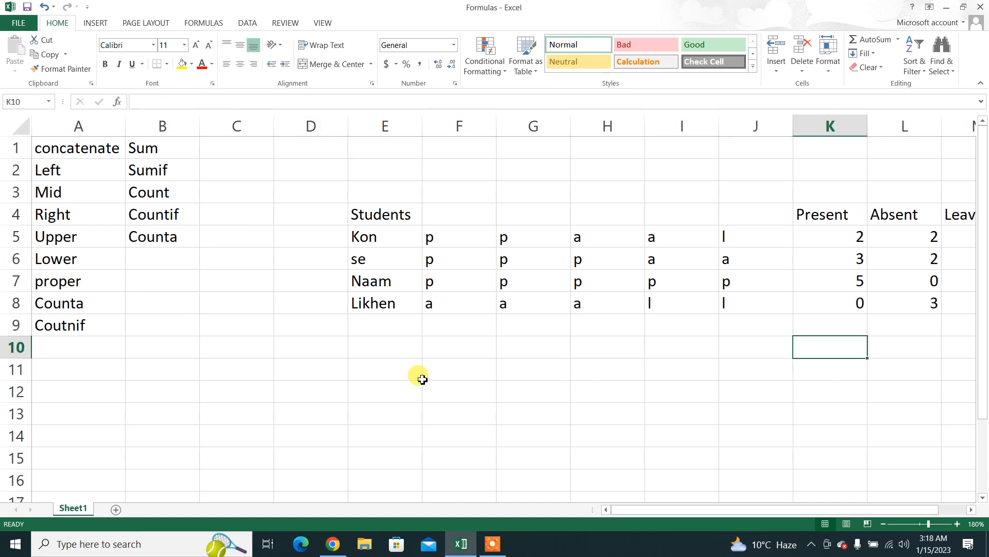
{"action": "key", "text": "Left"}
{"action": "key", "text": "Down"}
{"action": "key", "text": "Left"}
{"action": "key", "text": "Left"}
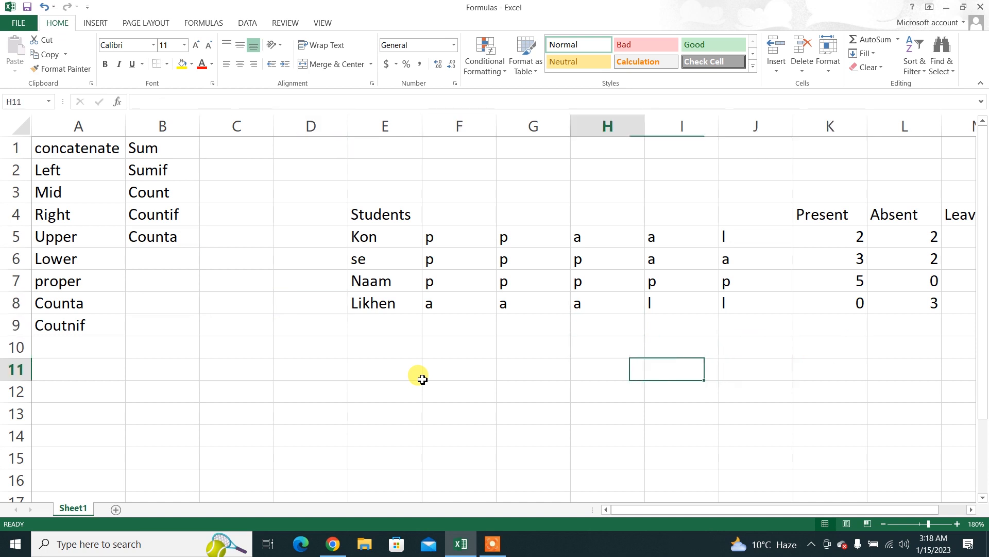
{"action": "key", "text": "Left"}
{"action": "key", "text": "Left"}
{"action": "key", "text": "Left"}
{"action": "key", "text": "Left"}
{"action": "key", "text": "Left"}
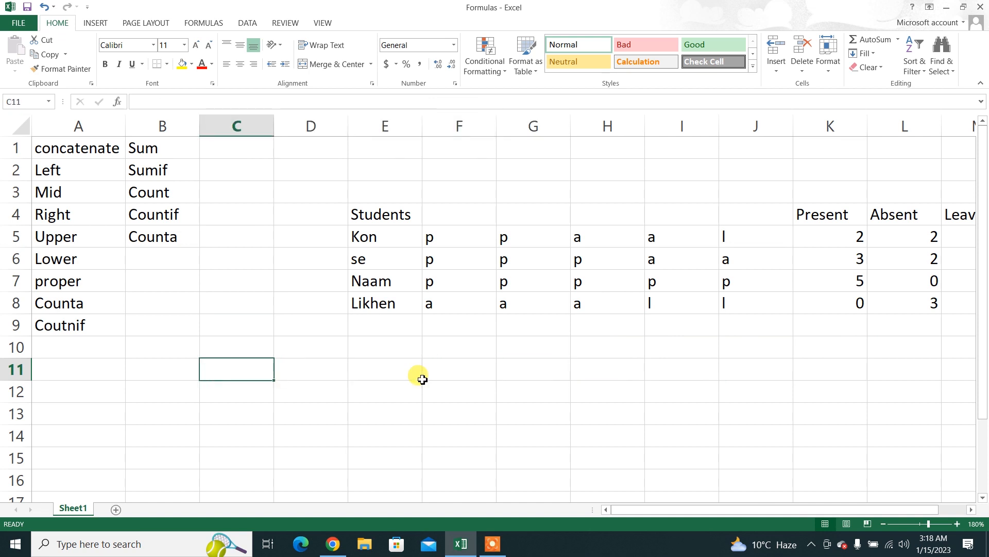
{"action": "key", "text": "Left"}
{"action": "key", "text": "Up"}
{"action": "key", "text": "Right"}
{"action": "key", "text": "Up"}
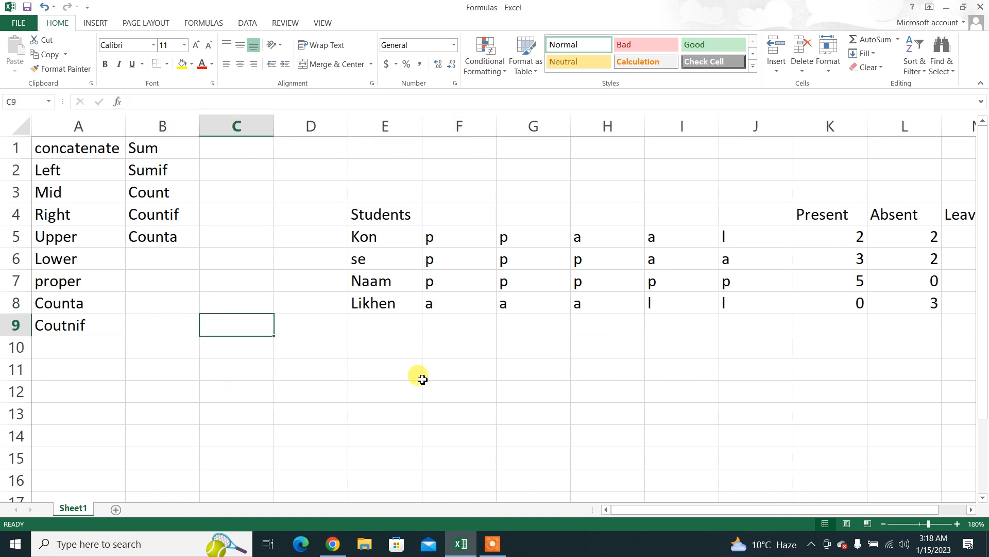
{"action": "key", "text": "Up"}
{"action": "key", "text": "Up"}
- Enter the numbers 12, 13, 14, 15, 16, 17 and 18 down cells C10 to C16
{"action": "key", "text": "Down"}
{"action": "key", "text": "Down"}
{"action": "key", "text": "Down"}
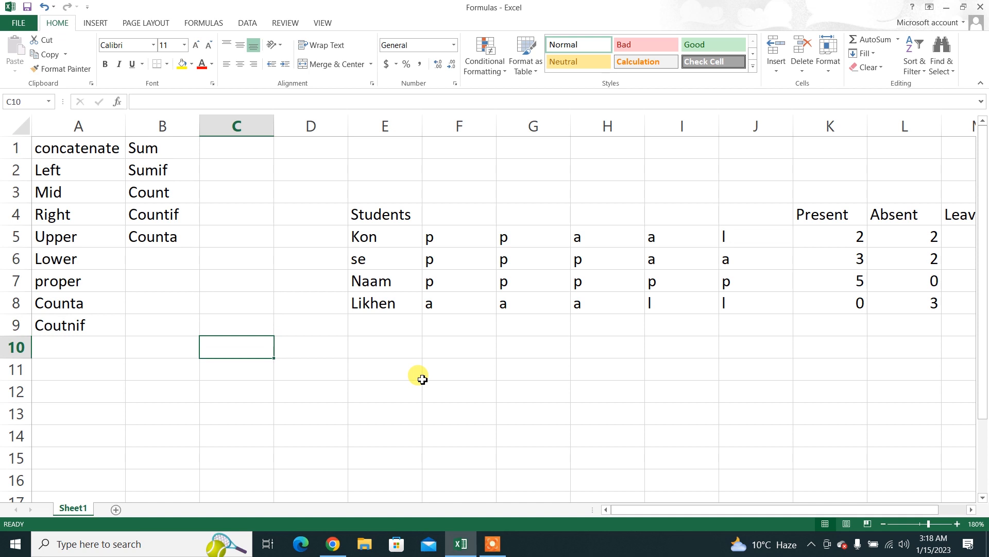
{"action": "type", "text": "12"}
{"action": "key", "text": "Return"}
{"action": "type", "text": "12"}
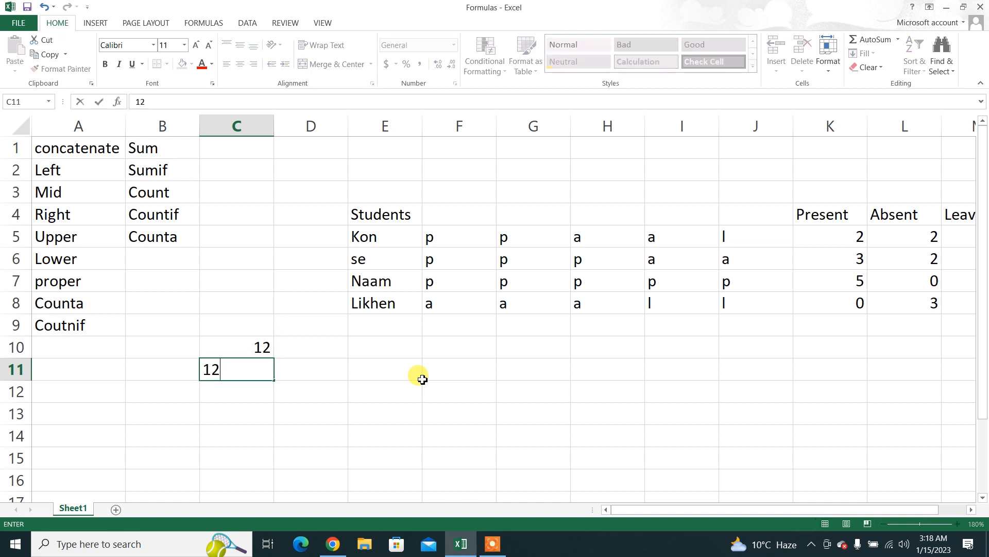
{"action": "type", "text": "13"}
{"action": "key", "text": "Return"}
{"action": "key", "text": "Up"}
{"action": "type", "text": "13"}
{"action": "key", "text": "Return"}
{"action": "type", "text": "14"}
{"action": "key", "text": "Return"}
{"action": "type", "text": "15"}
{"action": "key", "text": "Return"}
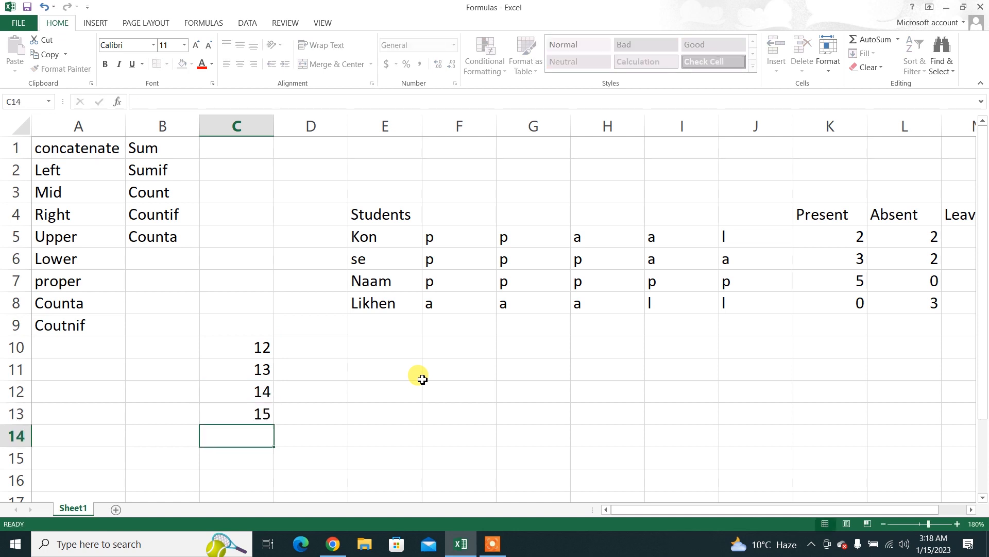
{"action": "type", "text": "16"}
{"action": "key", "text": "Return"}
{"action": "type", "text": "17"}
{"action": "key", "text": "Return"}
{"action": "type", "text": "18"}
{"action": "key", "text": "Return"}
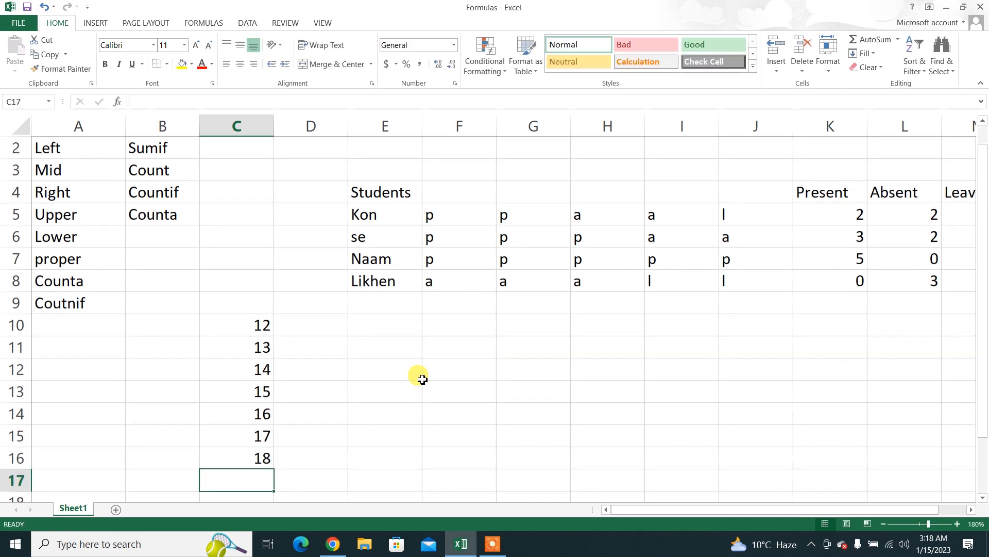
- Enter =COUNTA(C10:C16) in cell C17 to count the filled cells in the number list
{"action": "type", "text": "=coun"}
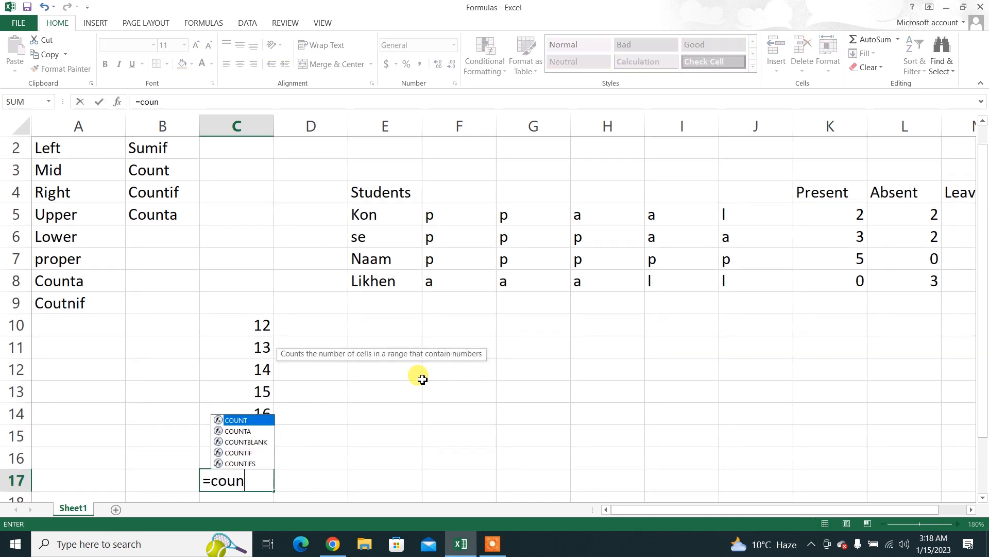
{"action": "type", "text": "ta("}
{"action": "key", "text": "Up"}
{"action": "key", "text": "Up"}
{"action": "key", "text": "Up"}
{"action": "key", "text": "Up"}
{"action": "key", "text": "Up"}
{"action": "key", "text": "Up"}
{"action": "key", "text": "Up"}
{"action": "key", "text": "shift+Down"}
{"action": "key", "text": "shift+Down"}
{"action": "key", "text": "shift+Down"}
{"action": "key", "text": "shift+Down"}
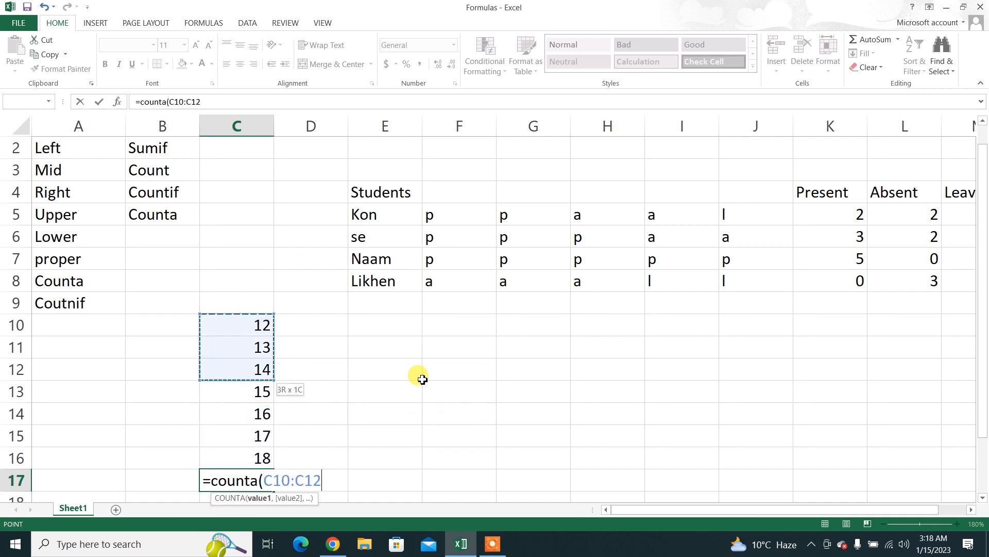
{"action": "key", "text": "shift+Down"}
{"action": "key", "text": "shift+Down"}
{"action": "key", "text": "Return"}
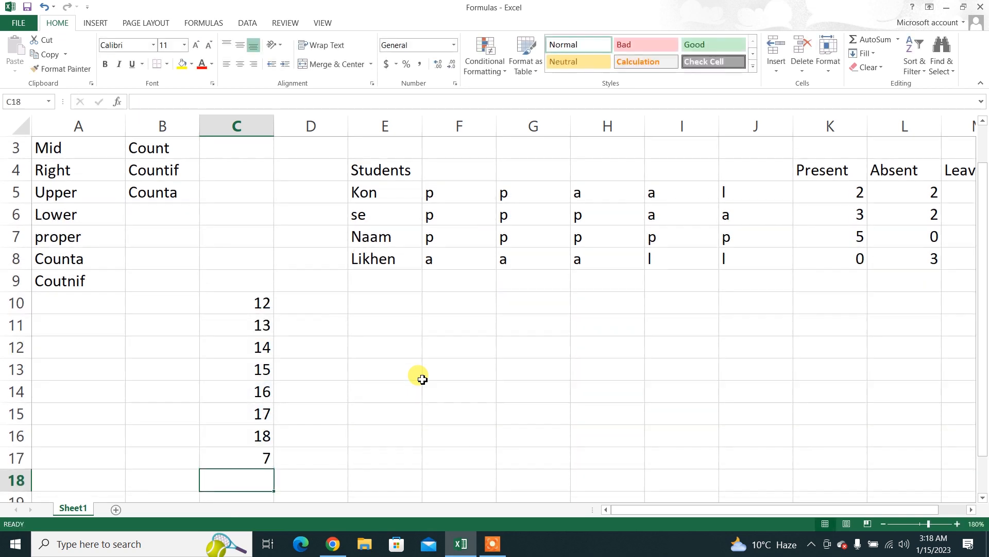
- Replace the number in cell C12 with the letter a
{"action": "key", "text": "Up"}
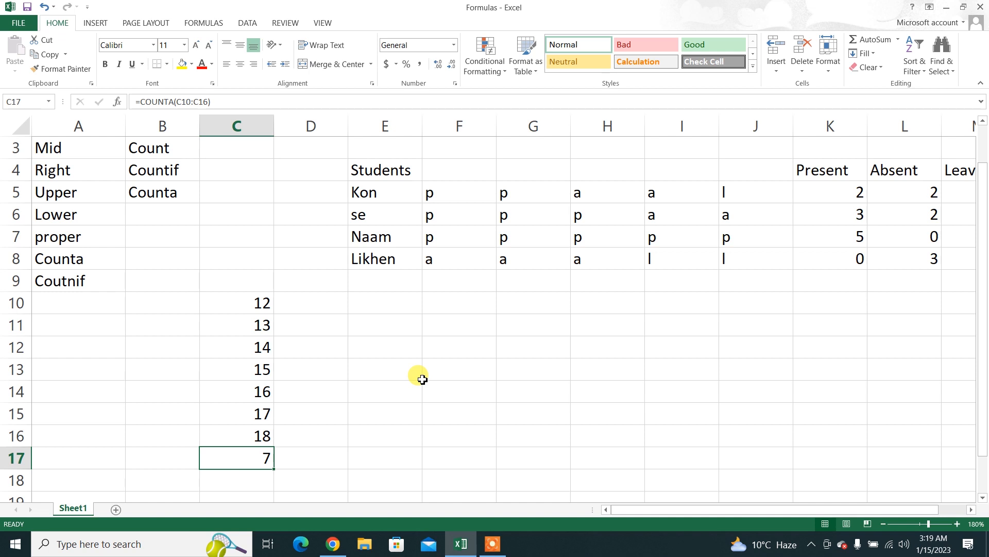
{"action": "key", "text": "Up"}
{"action": "key", "text": "Up"}
{"action": "key", "text": "Up"}
{"action": "key", "text": "Up"}
{"action": "key", "text": "Up"}
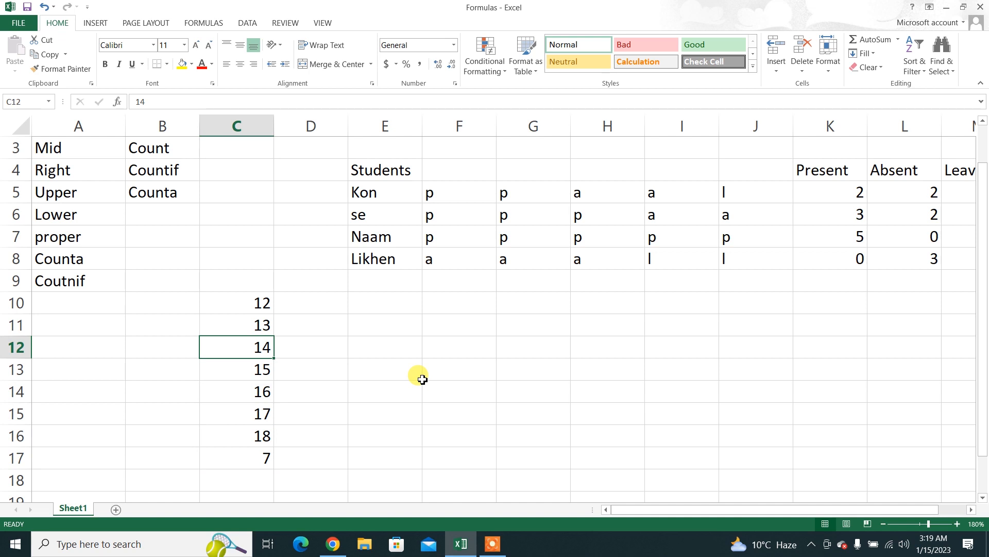
{"action": "type", "text": "a"}
{"action": "key", "text": "Return"}
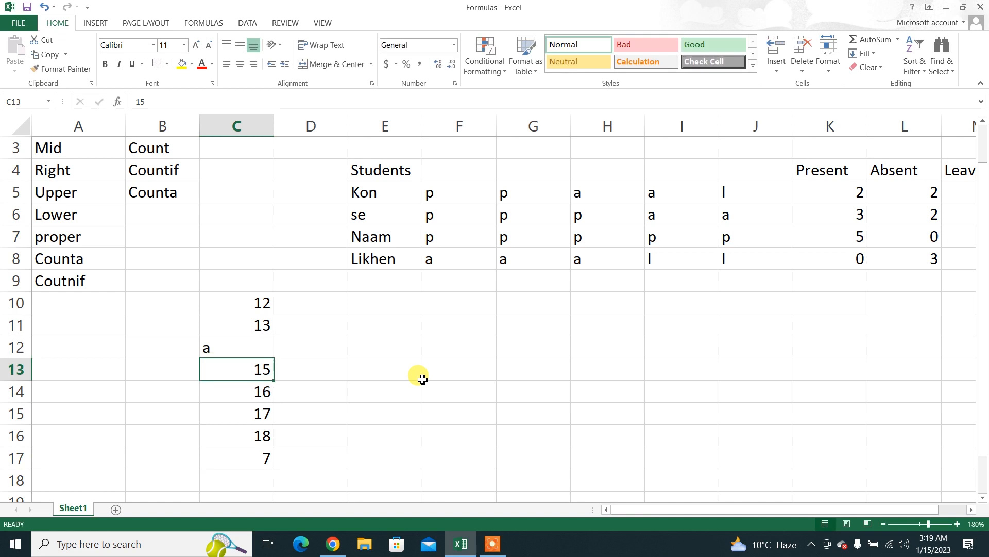
- Replace the number in cell C15 with the letter b
{"action": "key", "text": "Down"}
{"action": "key", "text": "Down"}
{"action": "key", "text": "F2"}
{"action": "type", "text": "b"}
{"action": "key", "text": "Return"}
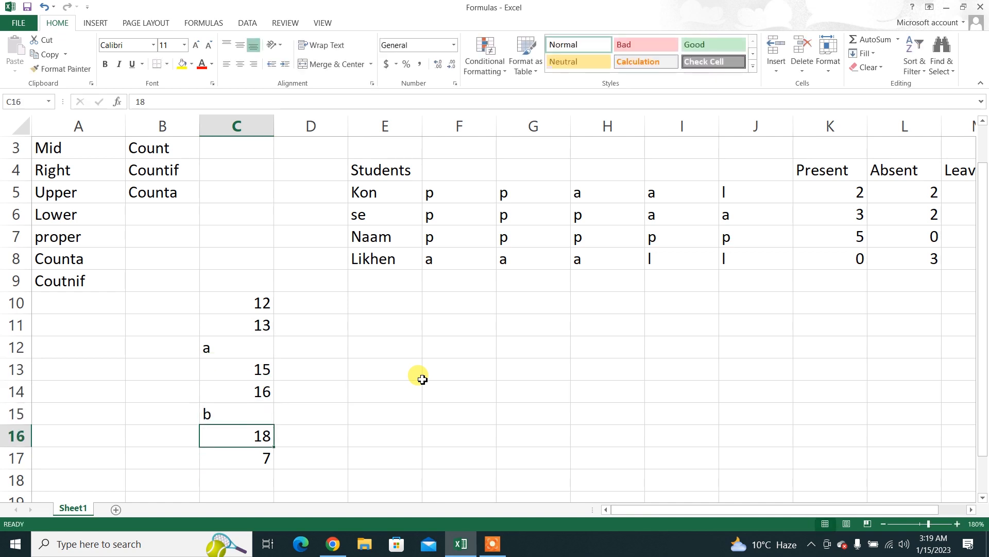
- Replace the number in cell C11 with a question mark
{"action": "key", "text": "Up"}
{"action": "key", "text": "Up"}
{"action": "key", "text": "Up"}
{"action": "key", "text": "Up"}
{"action": "key", "text": "Up"}
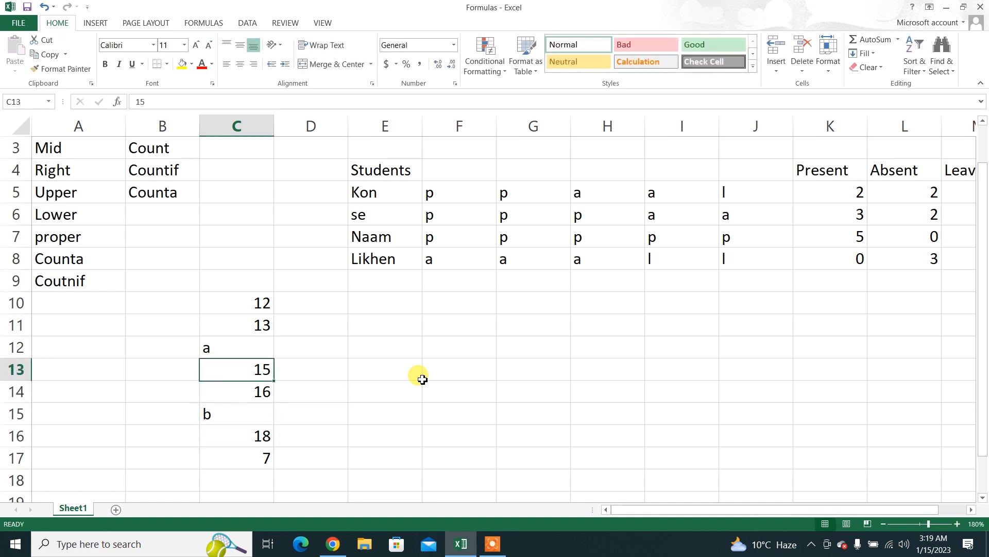
{"action": "type", "text": "?"}
{"action": "key", "text": "Return"}
{"action": "key", "text": "Down"}
{"action": "key", "text": "Down"}
{"action": "key", "text": "Down"}
{"action": "key", "text": "Down"}
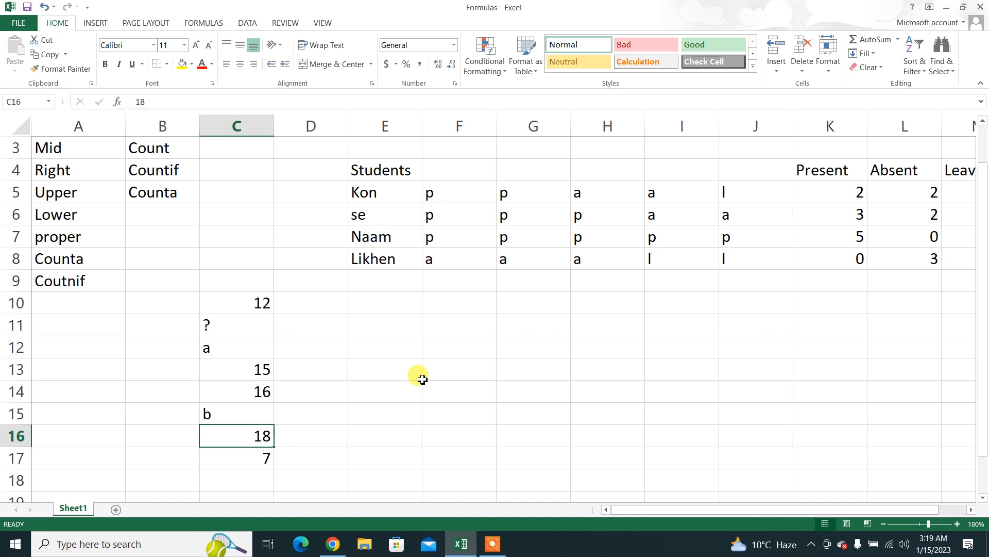
{"action": "key", "text": "Right"}
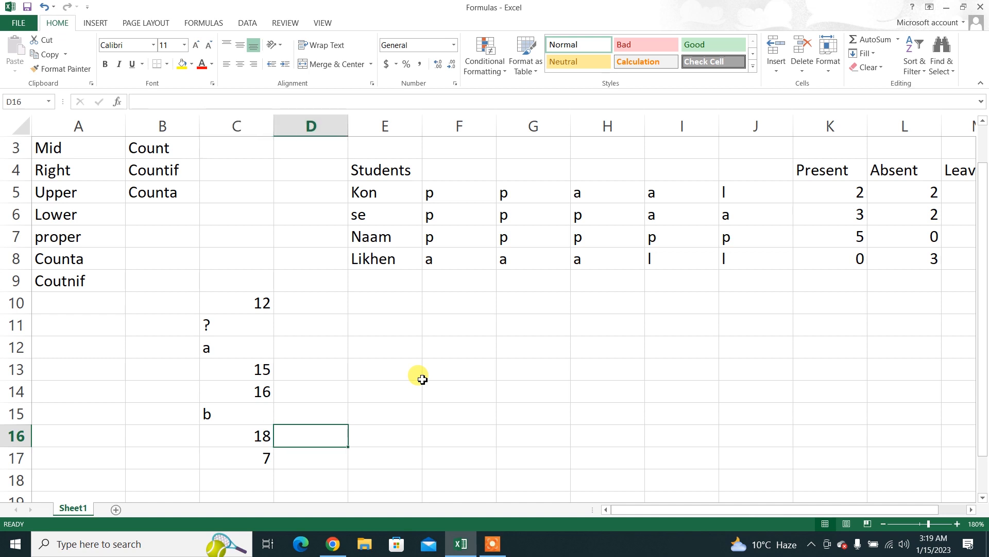
{"action": "key", "text": "Left"}
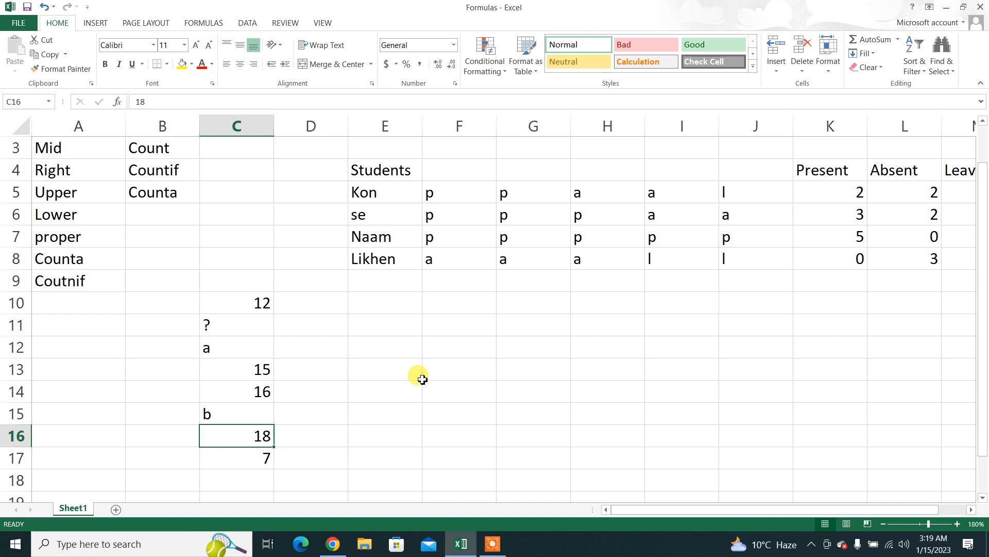
{"action": "key", "text": "Right"}
{"action": "key", "text": "Right"}
{"action": "key", "text": "Up"}
{"action": "key", "text": "Up"}
{"action": "key", "text": "Up"}
{"action": "key", "text": "Up"}
{"action": "key", "text": "Up"}
{"action": "key", "text": "Up"}
{"action": "key", "text": "Up"}
{"action": "key", "text": "Up"}
{"action": "key", "text": "Up"}
{"action": "key", "text": "Up"}
{"action": "key", "text": "Up"}
{"action": "key", "text": "Up"}
{"action": "key", "text": "Up"}
{"action": "key", "text": "Up"}
{"action": "key", "text": "Up"}
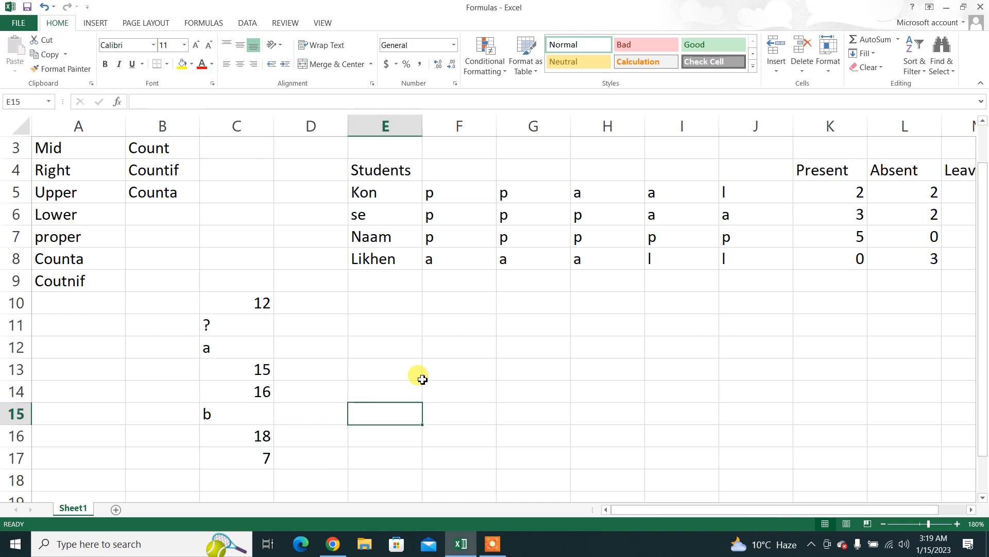
{"action": "key", "text": "Down"}
{"action": "key", "text": "Down"}
{"action": "key", "text": "Down"}
{"action": "key", "text": "Down"}
{"action": "key", "text": "Down"}
{"action": "key", "text": "Down"}
{"action": "key", "text": "Down"}
{"action": "key", "text": "Down"}
{"action": "key", "text": "Down"}
{"action": "key", "text": "Down"}
{"action": "key", "text": "Down"}
{"action": "key", "text": "Down"}
{"action": "key", "text": "Down"}
{"action": "key", "text": "Down"}
{"action": "key", "text": "Down"}
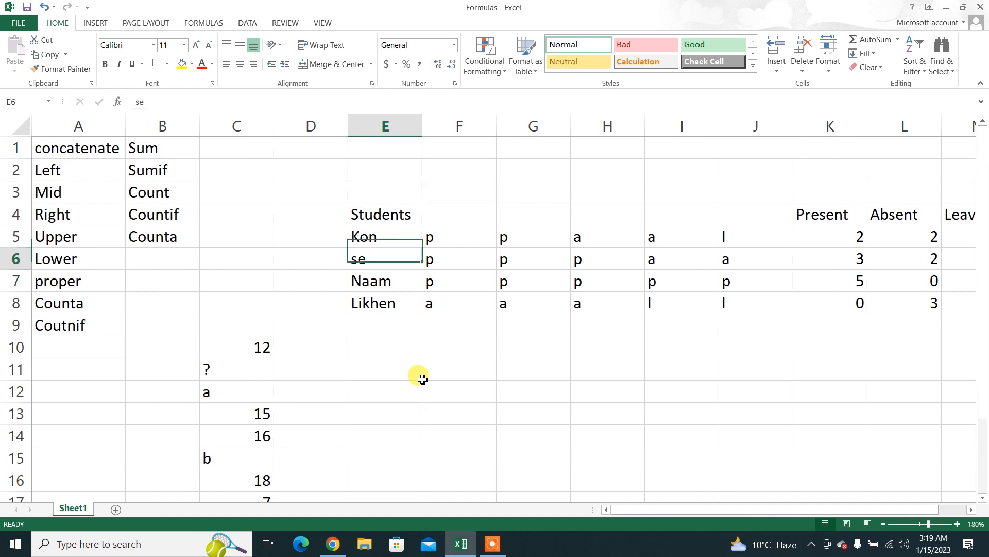
{"action": "key", "text": "Up"}
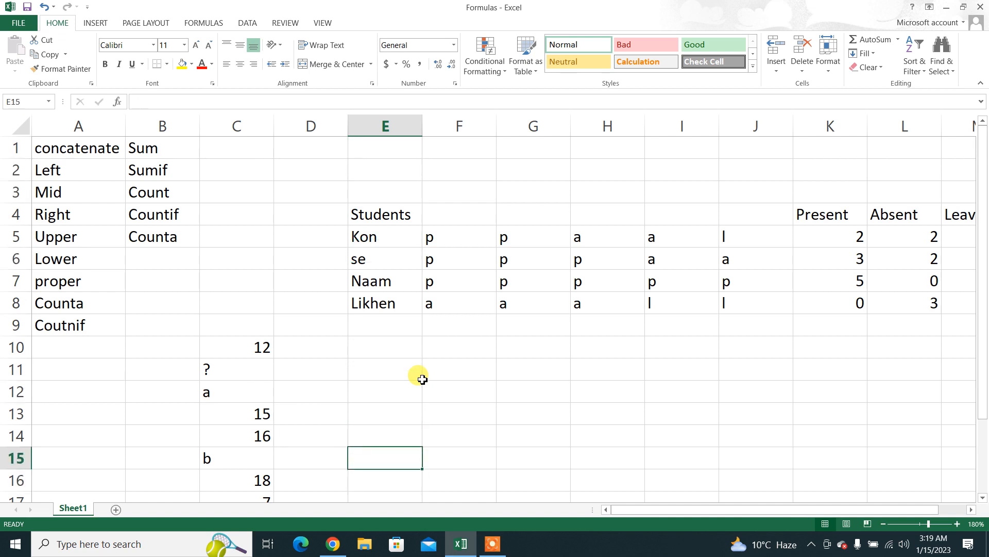
{"action": "key", "text": "Up"}
{"action": "key", "text": "Up"}
{"action": "key", "text": "Up"}
{"action": "key", "text": "Up"}
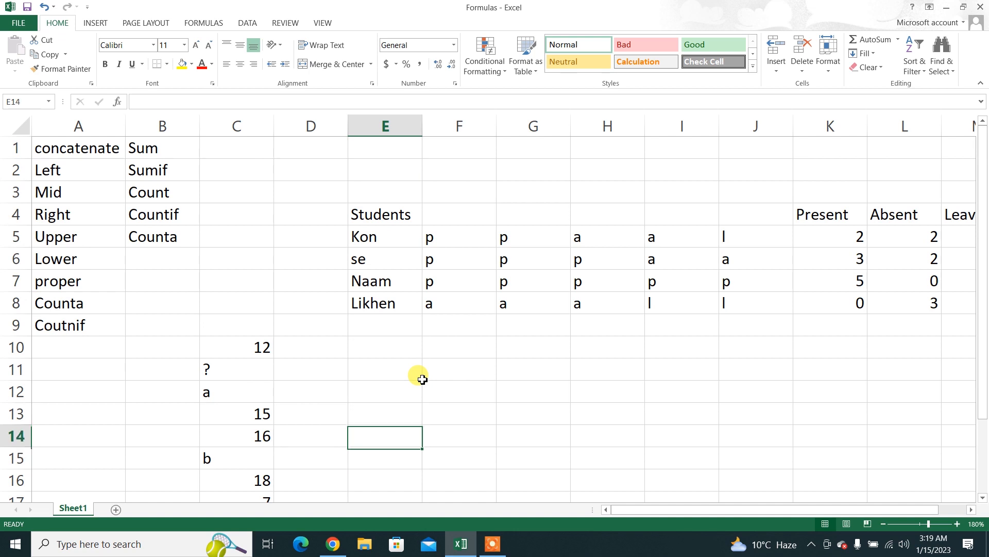
{"action": "key", "text": "Left"}
{"action": "key", "text": "Left"}
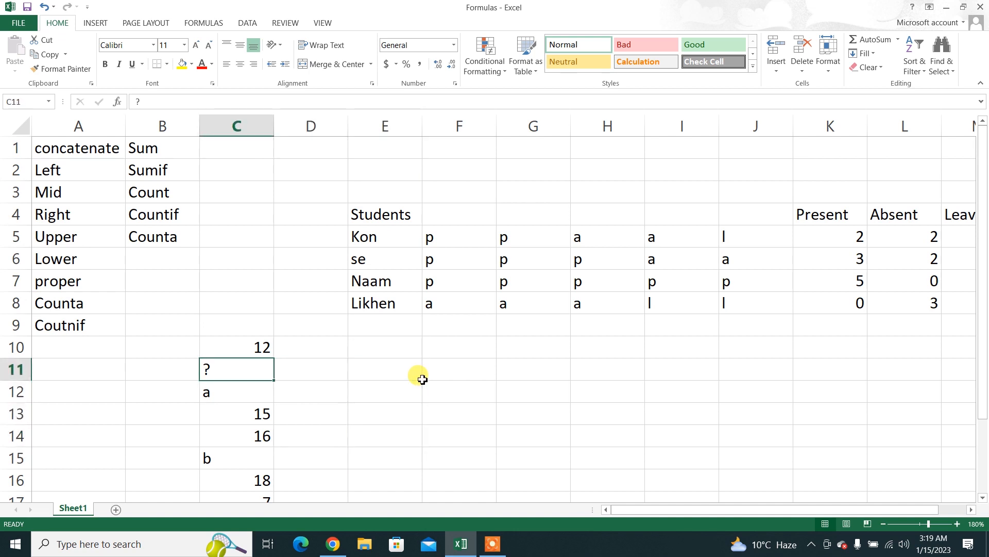
{"action": "key", "text": "Up"}
{"action": "key", "text": "Down"}
{"action": "key", "text": "Right"}
{"action": "key", "text": "Right"}
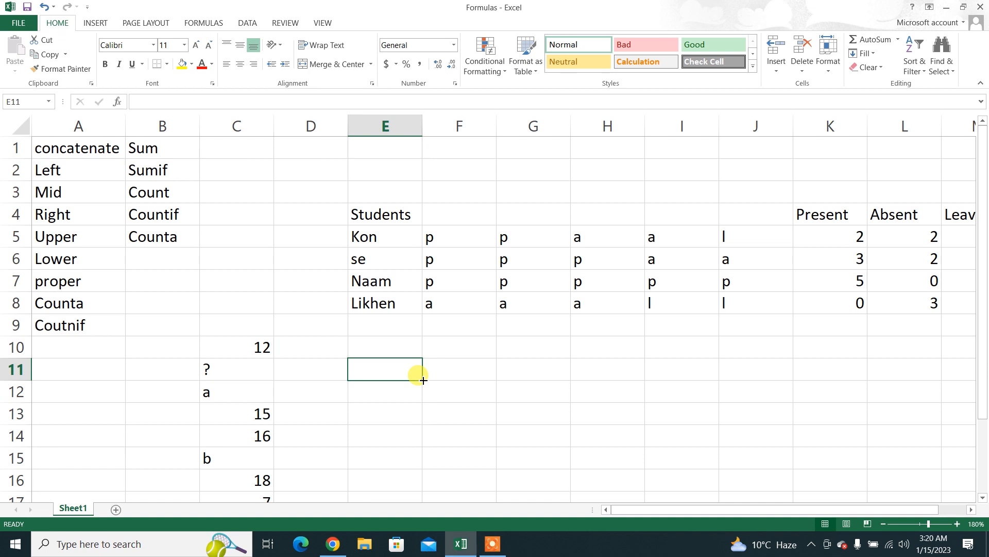
{"action": "left_click", "coordinate": [492, 543]}
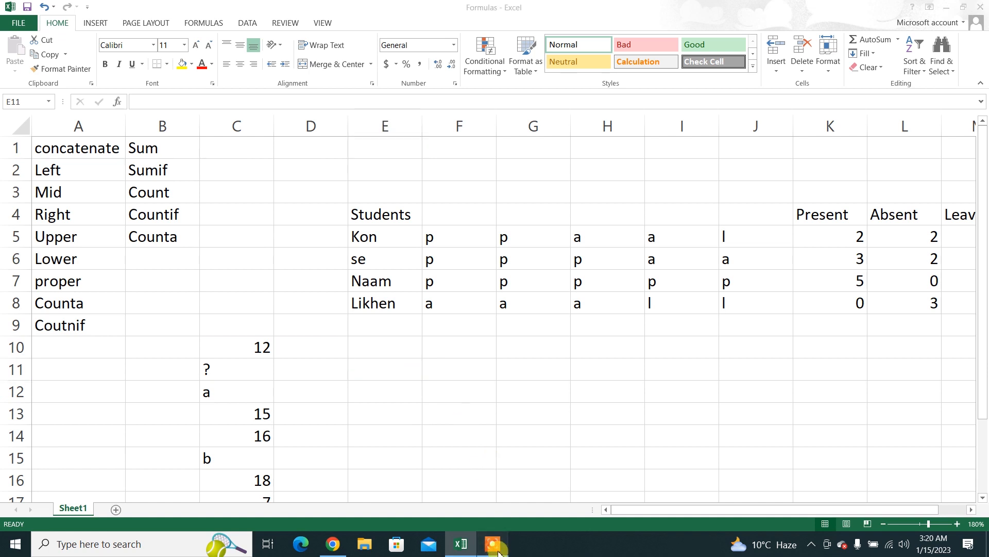
{"action": "left_click", "coordinate": [661, 531]}
{"action": "left_click", "coordinate": [661, 531]}
{"action": "left_click", "coordinate": [938, 509]}
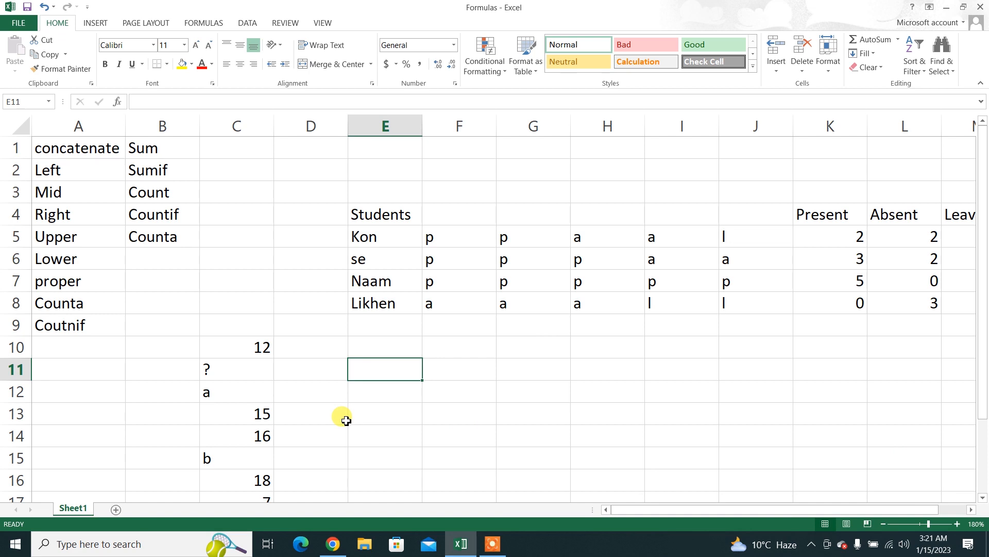
- Enter a sample person's first name in cell E11 and last name in cell F11
{"action": "type", "text": "Ahmed"}
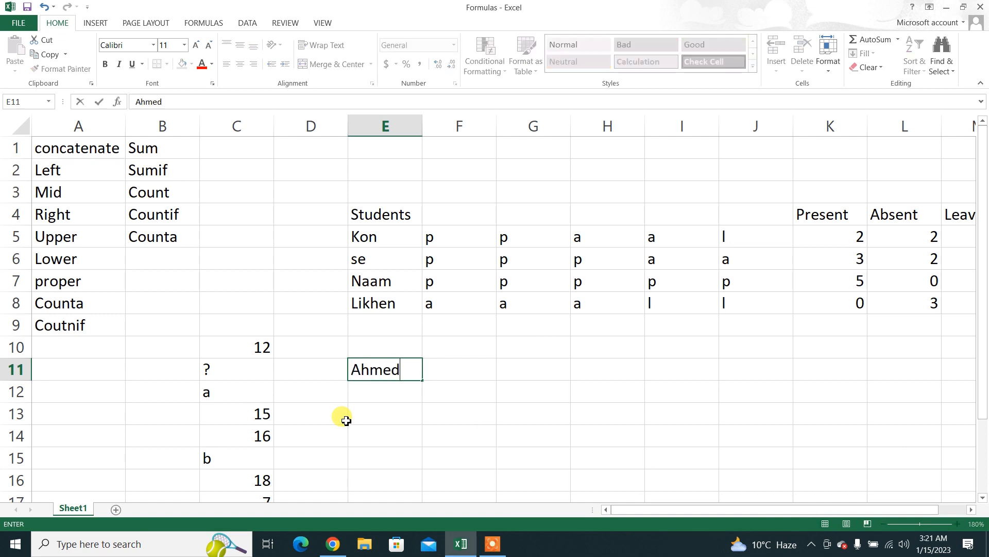
{"action": "key", "text": "Tab"}
{"action": "type", "text": "Faraz"}
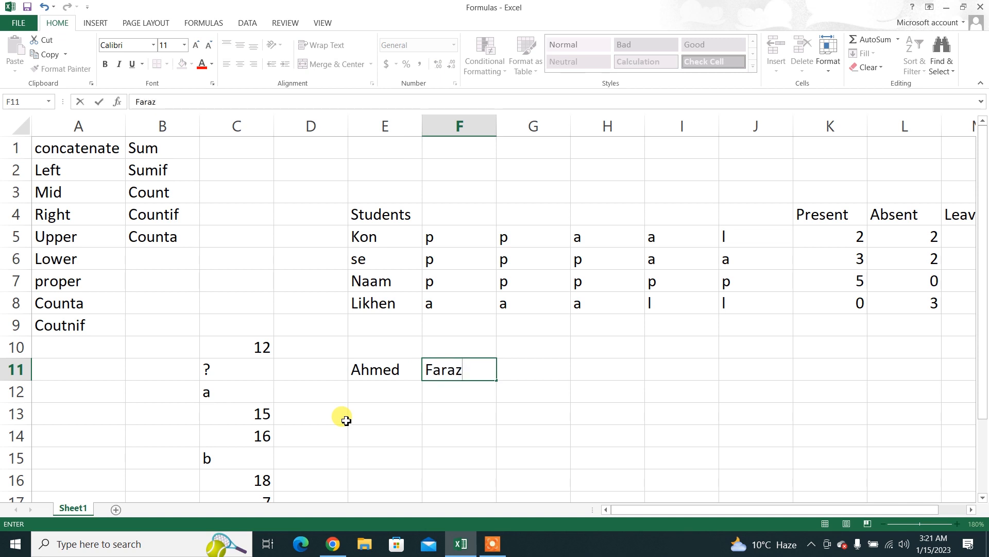
{"action": "key", "text": "Return"}
- Join E11 and F11 in cell E13 with a CONCATENATE formula and auto-fit the width of column E
{"action": "key", "text": "Return"}
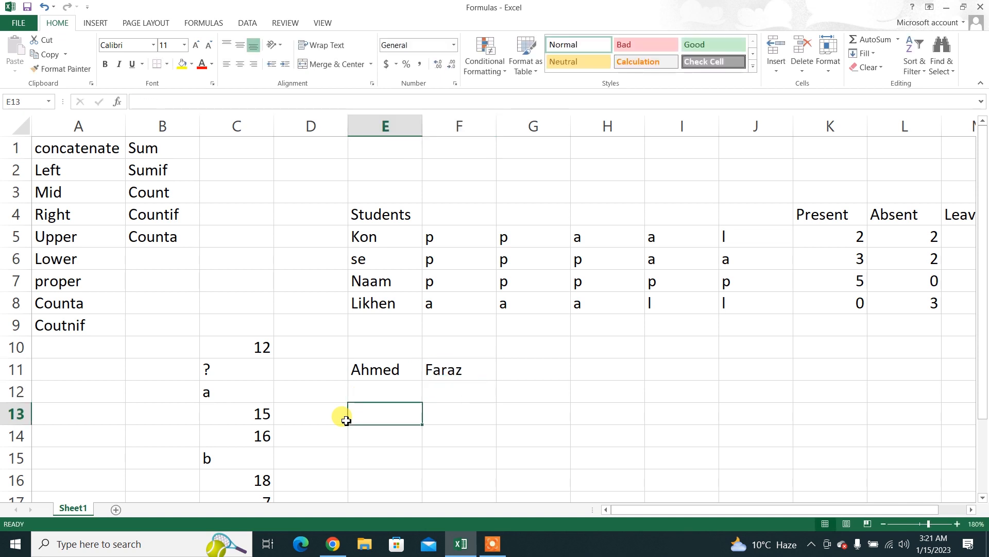
{"action": "key", "text": "Right"}
{"action": "key", "text": "Right"}
{"action": "key", "text": "Left"}
{"action": "key", "text": "Left"}
{"action": "type", "text": "=c"}
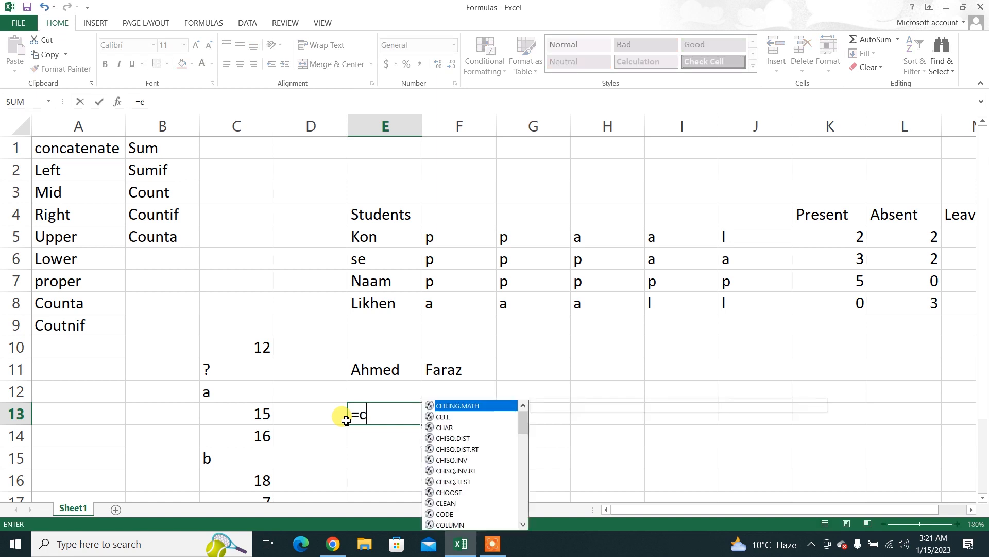
{"action": "type", "text": "oncatenar"}
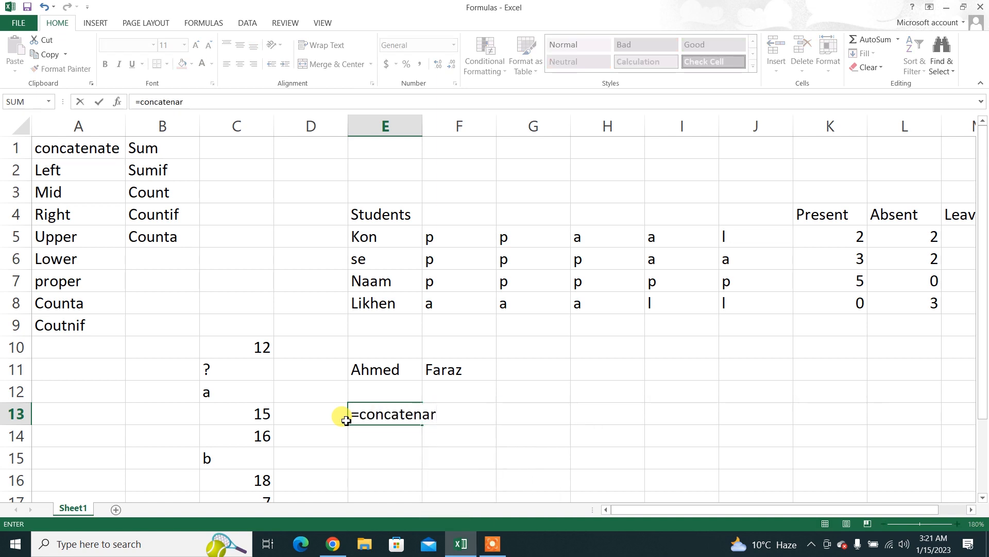
{"action": "key", "text": "BackSpace"}
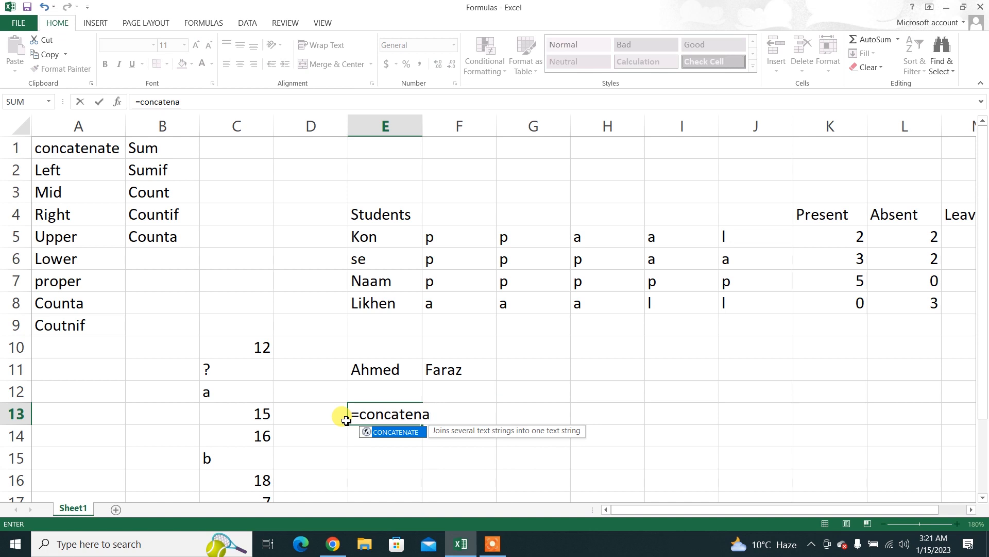
{"action": "key", "text": "Tab"}
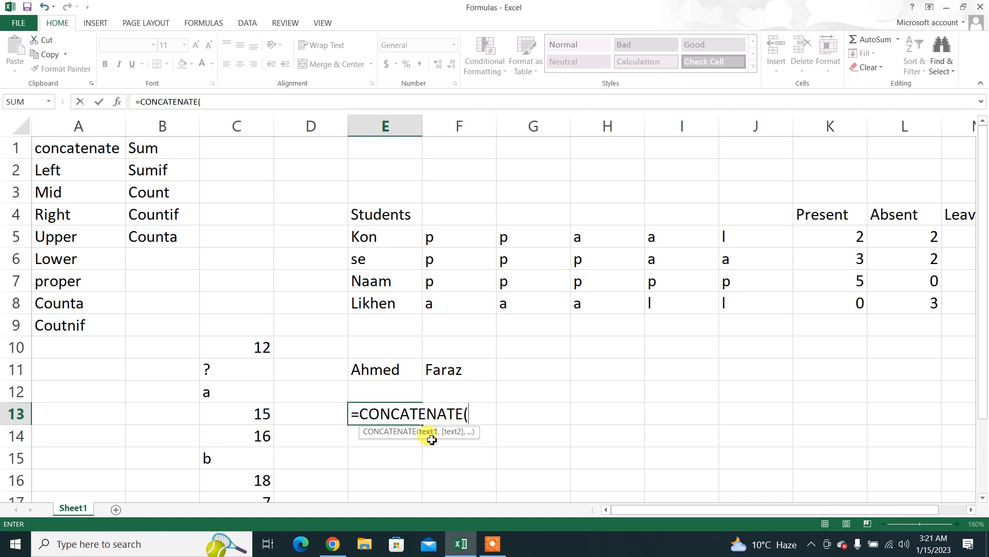
{"action": "left_click", "coordinate": [367, 371]}
{"action": "type", "text": ","}
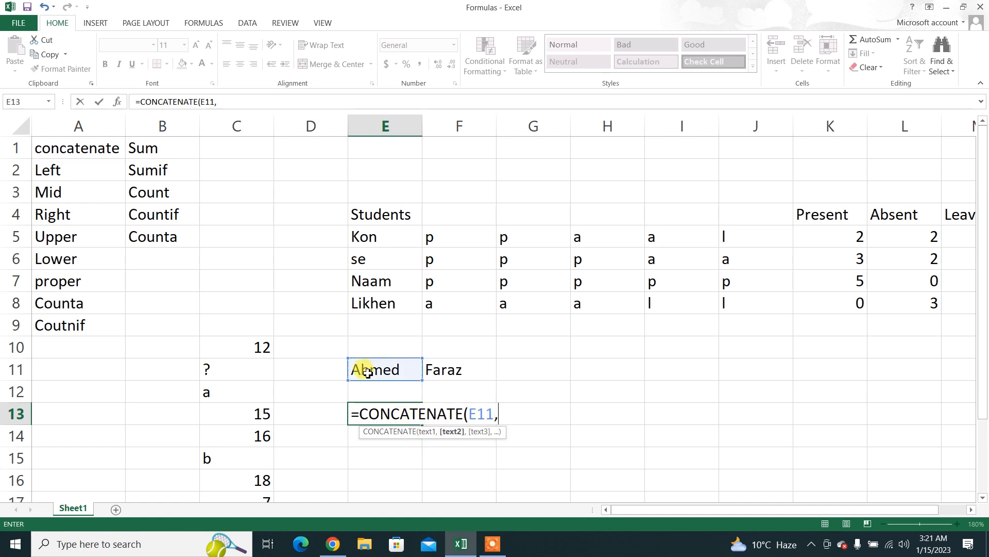
{"action": "left_click", "coordinate": [449, 372]}
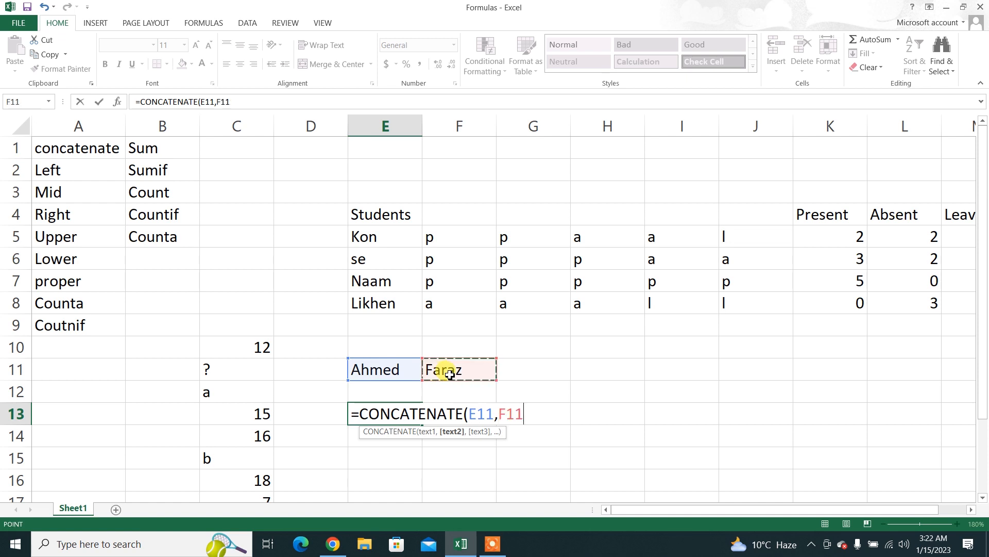
{"action": "key", "text": "Return"}
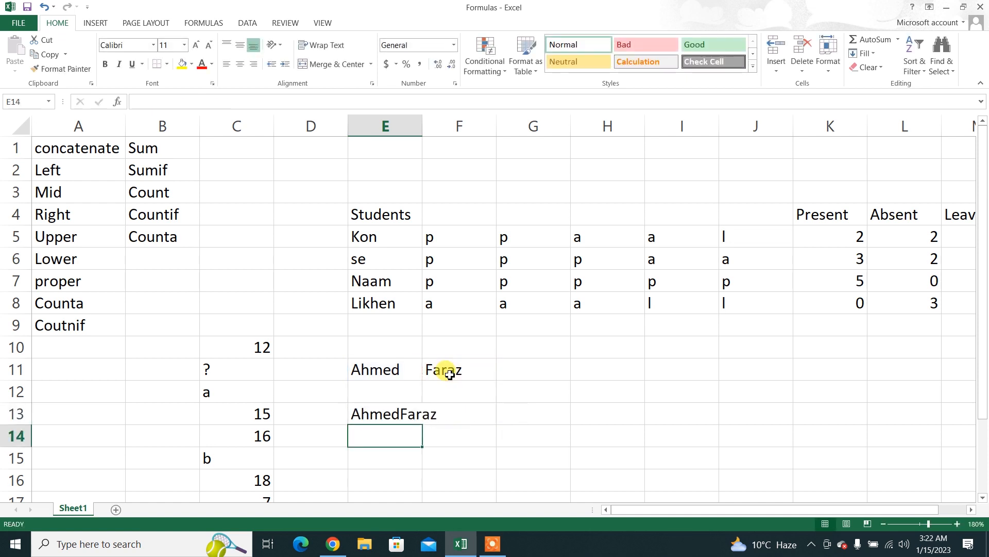
{"action": "double_click", "coordinate": [423, 127]}
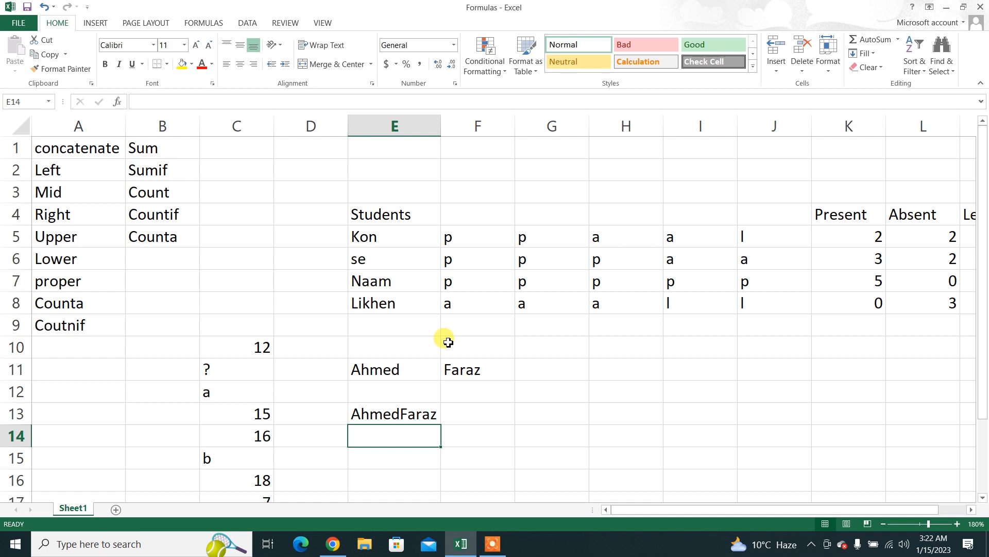
- Try adding a leading space to the last name in cell F11, and undo it
{"action": "left_click", "coordinate": [438, 369]}
{"action": "double_click", "coordinate": [451, 371]}
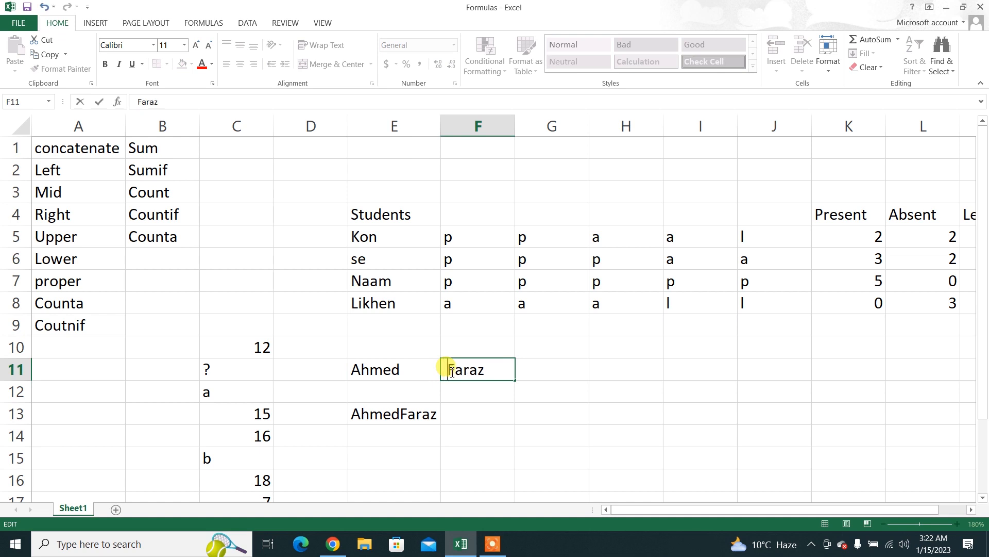
{"action": "key", "text": "Return"}
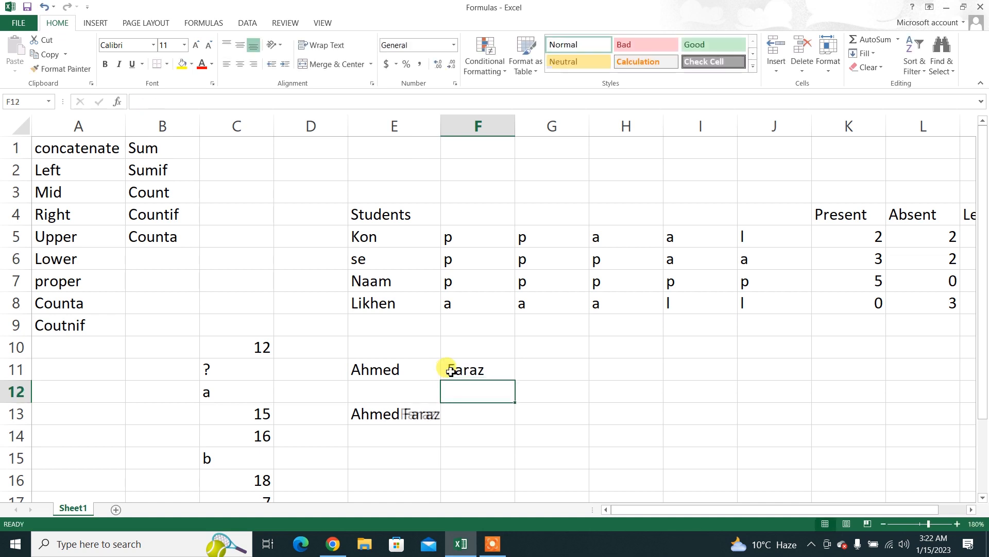
{"action": "key", "text": "ctrl+z"}
- Insert a quoted space " " as an extra argument between E11 and F11 in cell E13's CONCATENATE formula
{"action": "left_click", "coordinate": [404, 420]}
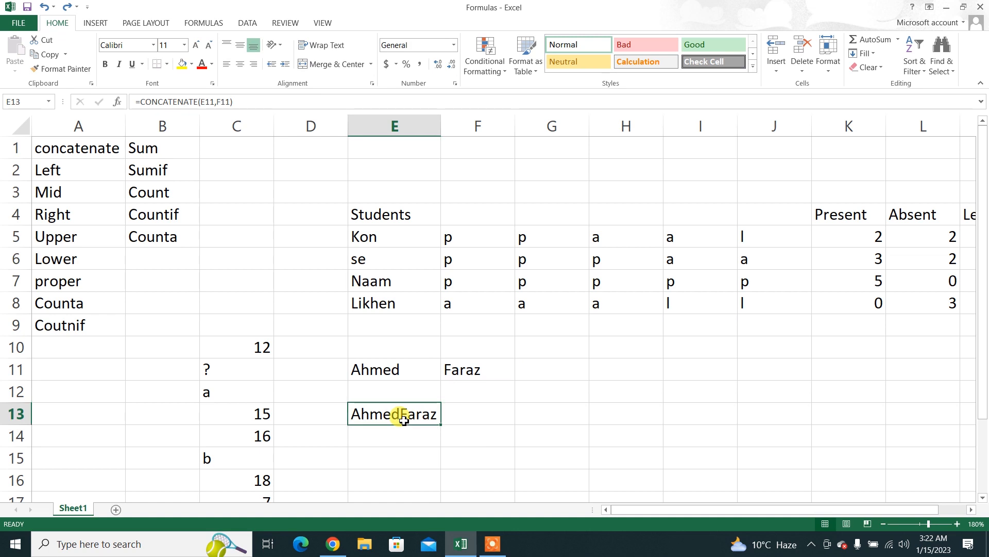
{"action": "double_click", "coordinate": [404, 421]}
{"action": "key", "text": "Left"}
{"action": "key", "text": "Left"}
{"action": "key", "text": "Left"}
{"action": "type", "text": "\" "}
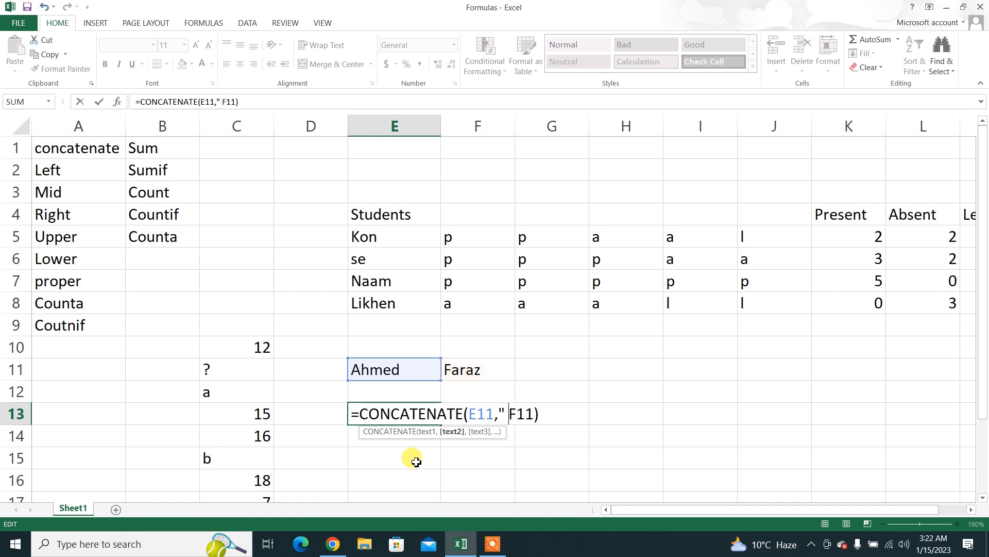
{"action": "type", "text": "\","}
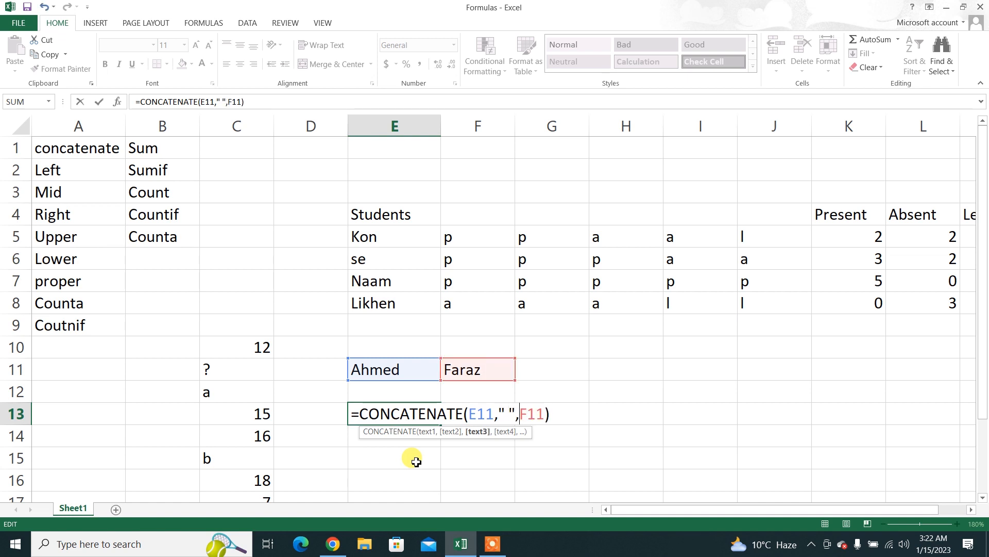
{"action": "key", "text": "Return"}
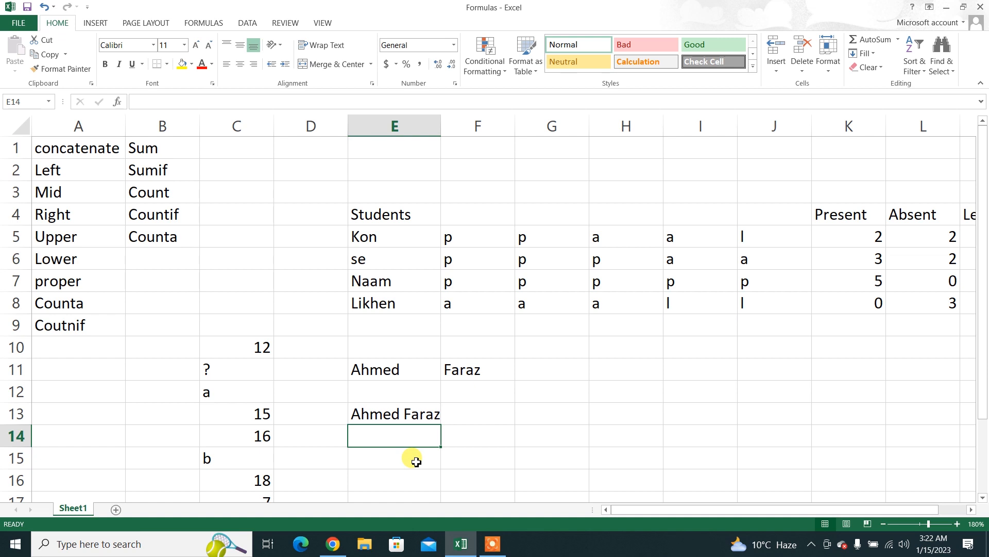
- Enter the text "Hello How are you?" in cell H14 and auto-fit the width of column H
{"action": "left_click", "coordinate": [592, 387]}
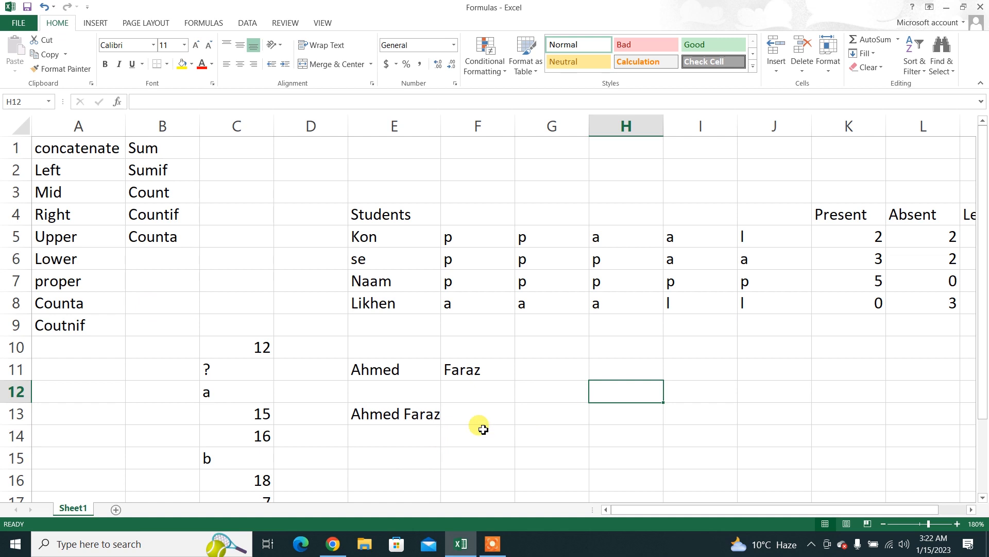
{"action": "key", "text": "Down"}
{"action": "key", "text": "Down"}
{"action": "key", "text": "Left"}
{"action": "key", "text": "Right"}
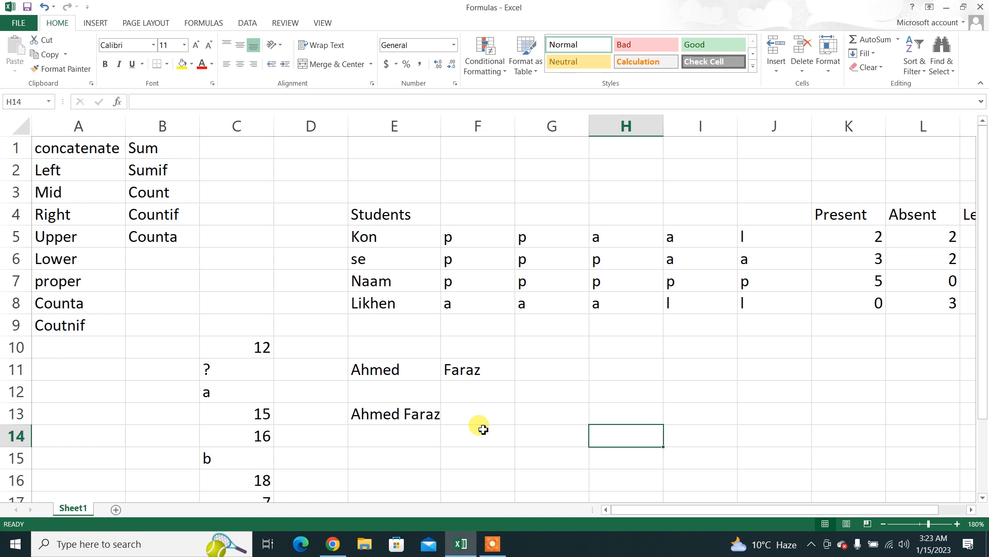
{"action": "type", "text": "Hello How are you"}
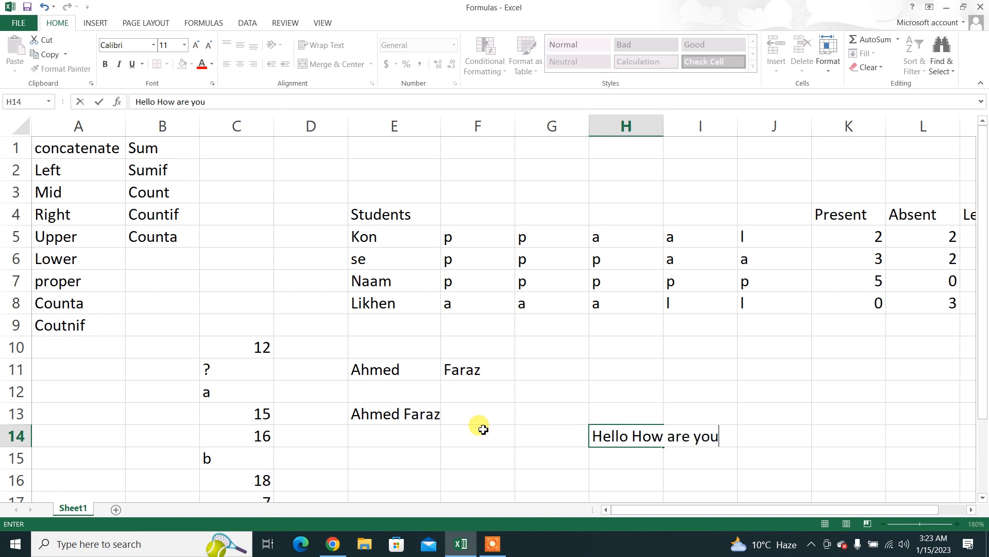
{"action": "type", "text": "?"}
{"action": "key", "text": "Return"}
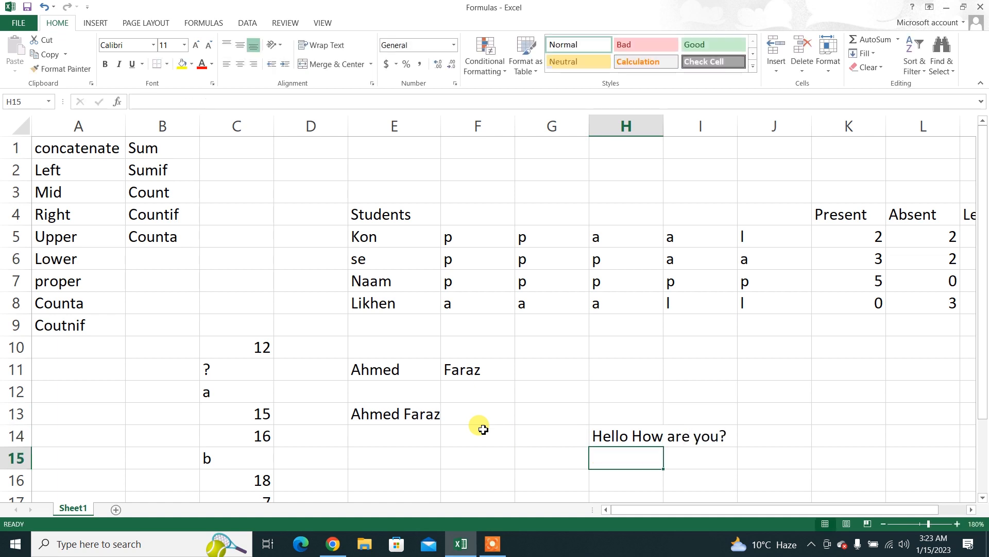
{"action": "double_click", "coordinate": [664, 124]}
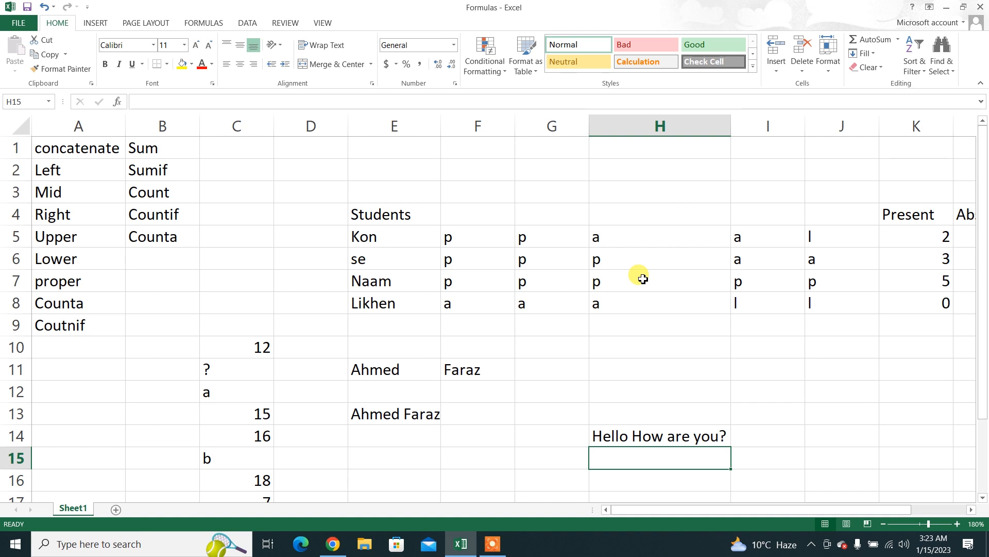
- Review the function names listed in column A
{"action": "key", "text": "Down"}
{"action": "key", "text": "Down"}
{"action": "key", "text": "Down"}
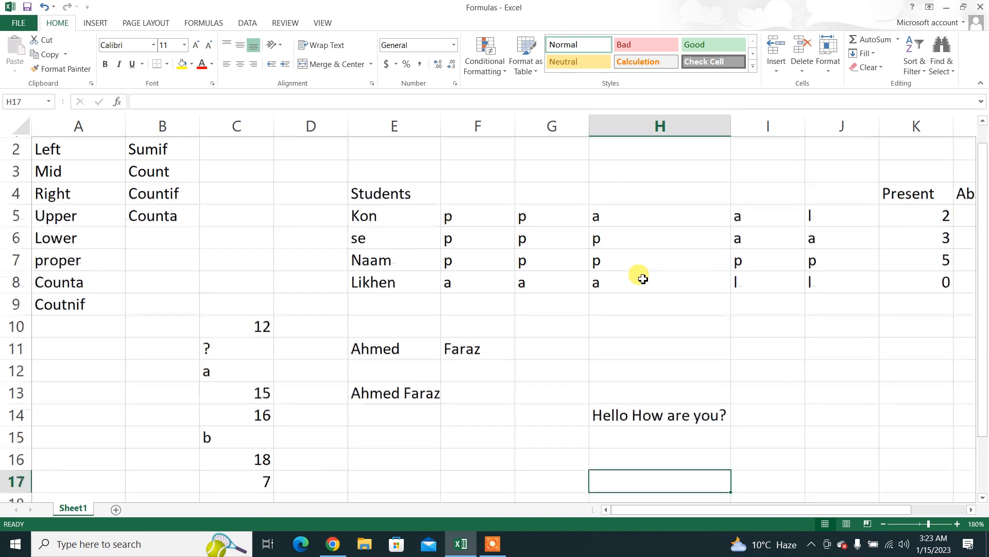
{"action": "key", "text": "Up"}
{"action": "key", "text": "Up"}
{"action": "key", "text": "Right"}
{"action": "key", "text": "Right"}
{"action": "key", "text": "Left"}
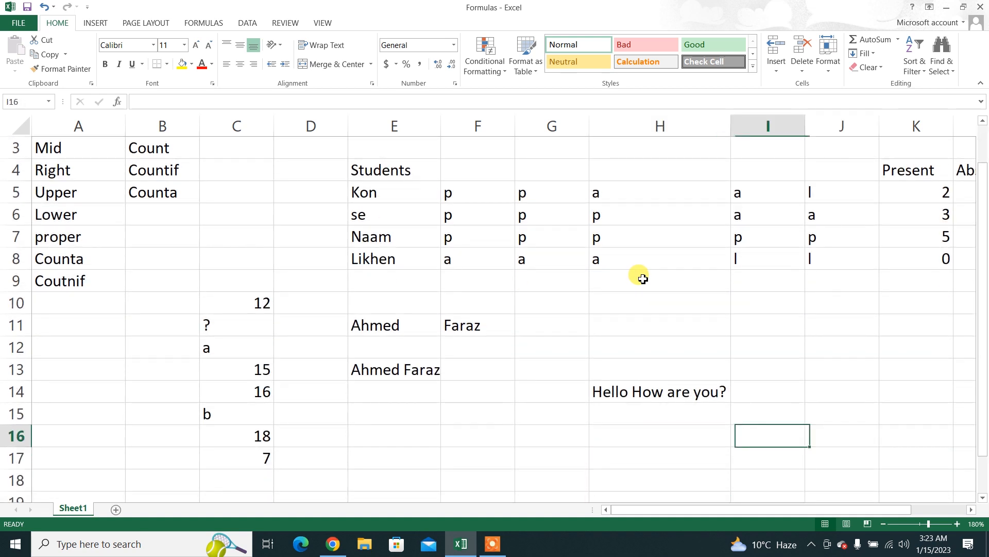
{"action": "key", "text": "Up"}
{"action": "key", "text": "Left"}
{"action": "key", "text": "Up"}
{"action": "key", "text": "Up"}
{"action": "key", "text": "Up"}
{"action": "key", "text": "Left"}
{"action": "key", "text": "Left"}
{"action": "key", "text": "Left"}
{"action": "key", "text": "Left"}
{"action": "key", "text": "Left"}
{"action": "key", "text": "Left"}
{"action": "key", "text": "Left"}
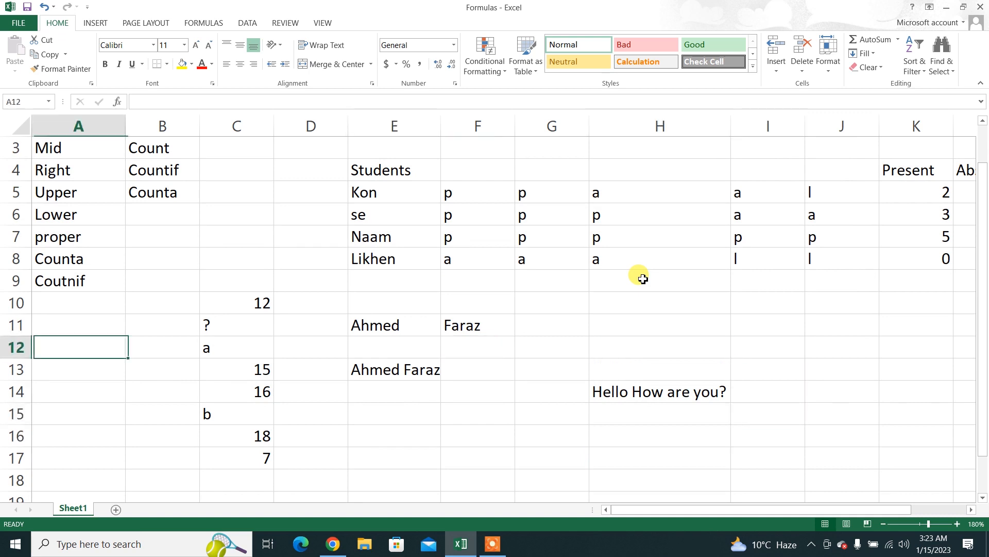
{"action": "key", "text": "Up"}
{"action": "key", "text": "Up"}
{"action": "key", "text": "Up"}
{"action": "key", "text": "Up"}
{"action": "key", "text": "Up"}
{"action": "key", "text": "Up"}
{"action": "key", "text": "Up"}
{"action": "key", "text": "Up"}
{"action": "key", "text": "Up"}
{"action": "key", "text": "Up"}
{"action": "key", "text": "Up"}
{"action": "key", "text": "Down"}
{"action": "key", "text": "Down"}
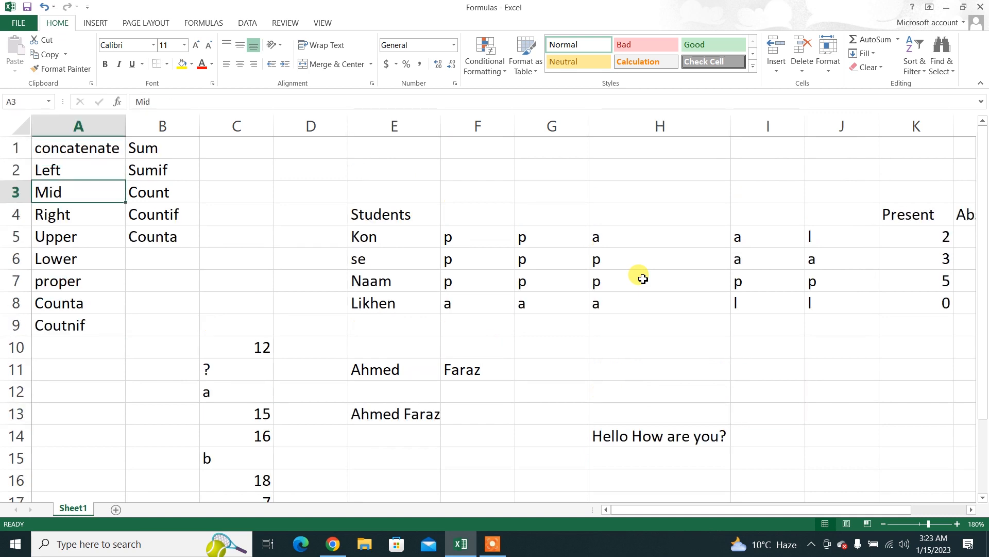
{"action": "key", "text": "Down"}
- Enter a LEFT formula in cell G16 that extracts the first 5 characters of H14
{"action": "key", "text": "Right"}
{"action": "key", "text": "Right"}
{"action": "key", "text": "Right"}
{"action": "key", "text": "Right"}
{"action": "key", "text": "Right"}
{"action": "key", "text": "Down"}
{"action": "key", "text": "Down"}
{"action": "key", "text": "Down"}
{"action": "key", "text": "Down"}
{"action": "key", "text": "Down"}
{"action": "key", "text": "Down"}
{"action": "key", "text": "Down"}
{"action": "key", "text": "Down"}
{"action": "key", "text": "Down"}
{"action": "key", "text": "Down"}
{"action": "key", "text": "Down"}
{"action": "key", "text": "Down"}
{"action": "key", "text": "Down"}
{"action": "key", "text": "Down"}
{"action": "key", "text": "Down"}
{"action": "key", "text": "Down"}
{"action": "key", "text": "Down"}
{"action": "key", "text": "Up"}
{"action": "key", "text": "Right"}
{"action": "key", "text": "Up"}
{"action": "key", "text": "Up"}
{"action": "key", "text": "Up"}
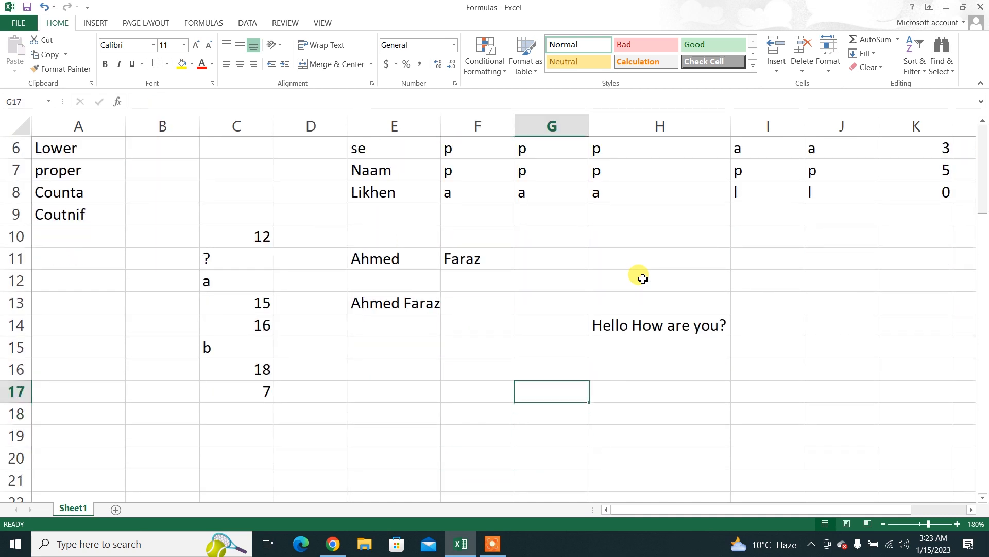
{"action": "key", "text": "Up"}
{"action": "key", "text": "Left"}
{"action": "key", "text": "Right"}
{"action": "type", "text": "="}
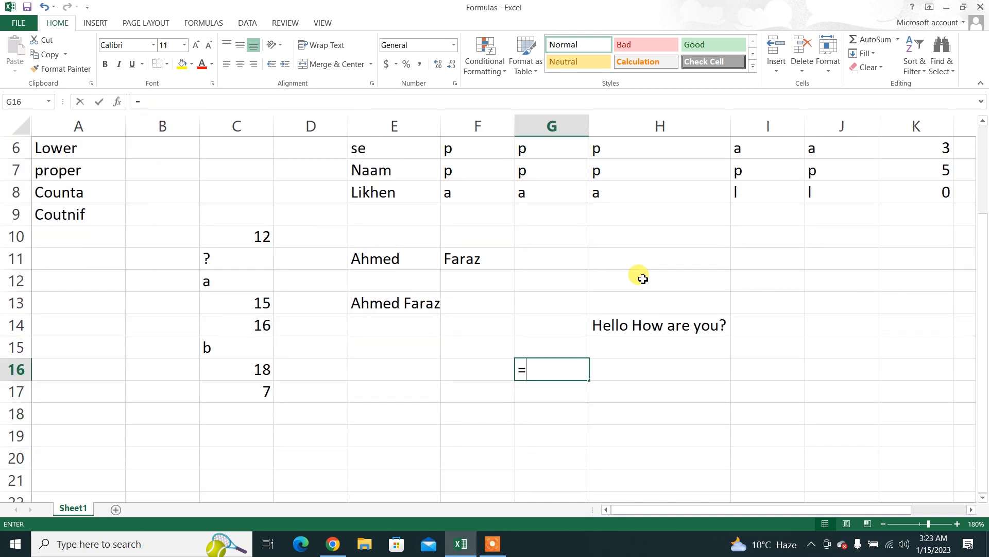
{"action": "type", "text": "left("}
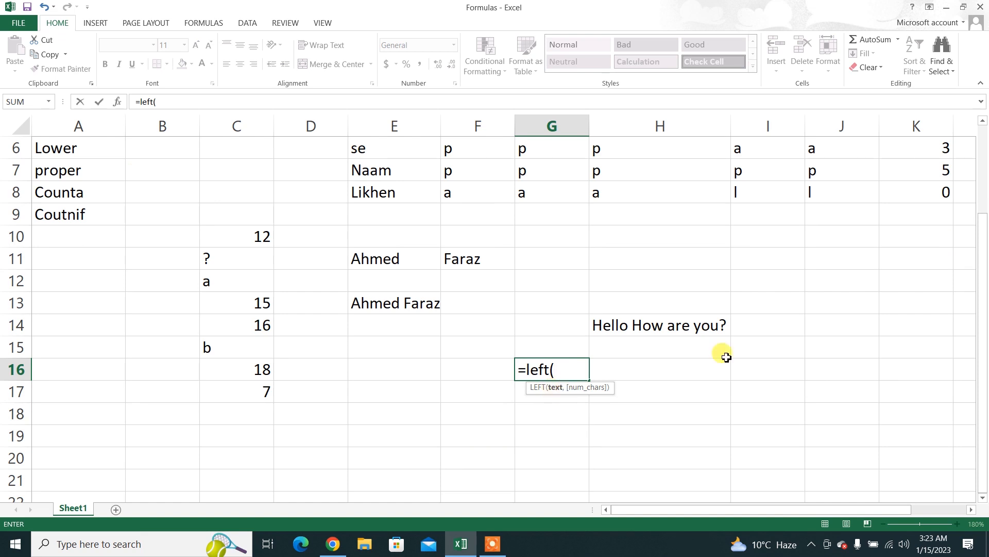
{"action": "left_click", "coordinate": [648, 327]}
{"action": "type", "text": ","}
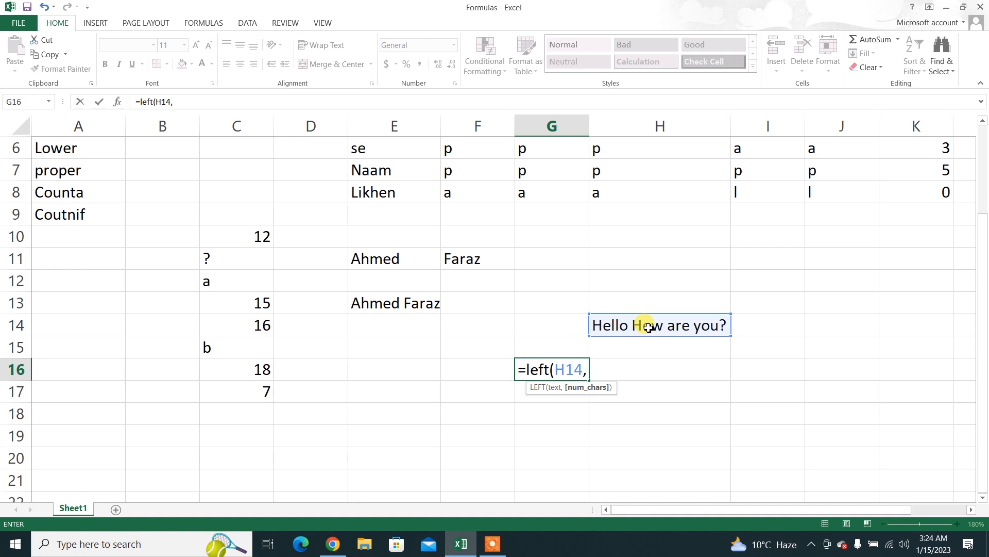
{"action": "type", "text": "5"}
{"action": "key", "text": "Return"}
- Enter a RIGHT formula in cell I16 that extracts the last 4 characters of H14
{"action": "key", "text": "Up"}
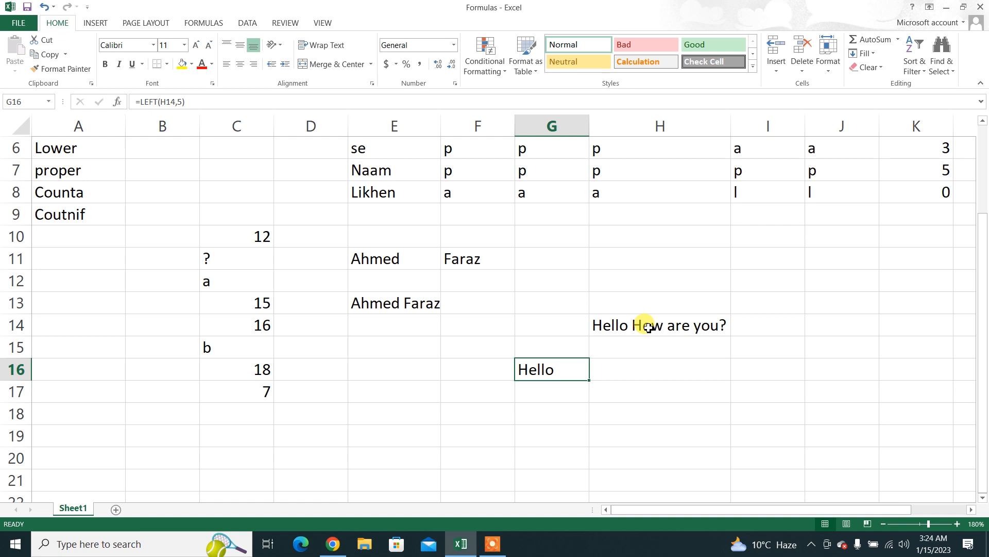
{"action": "key", "text": "Right"}
{"action": "key", "text": "Right"}
{"action": "type", "text": "="}
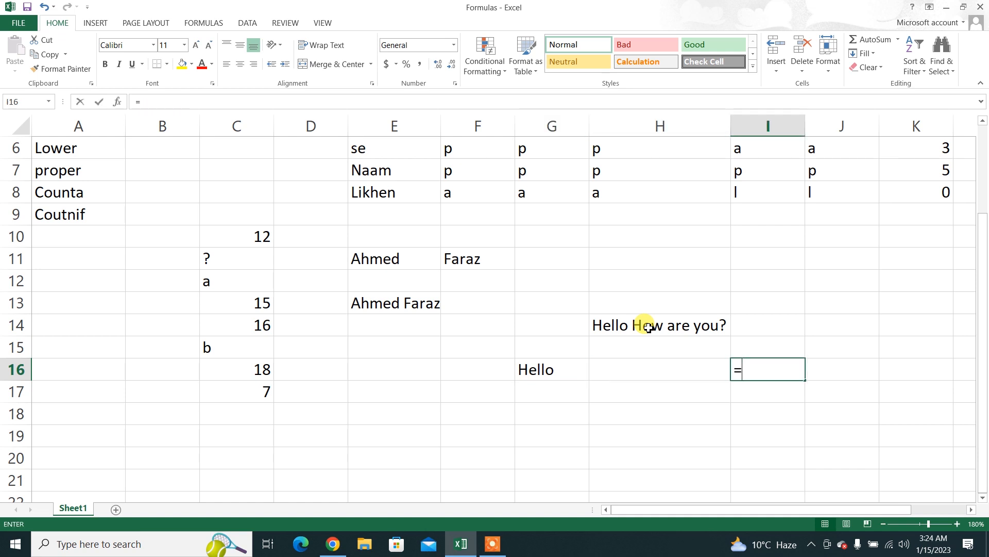
{"action": "type", "text": "righ"}
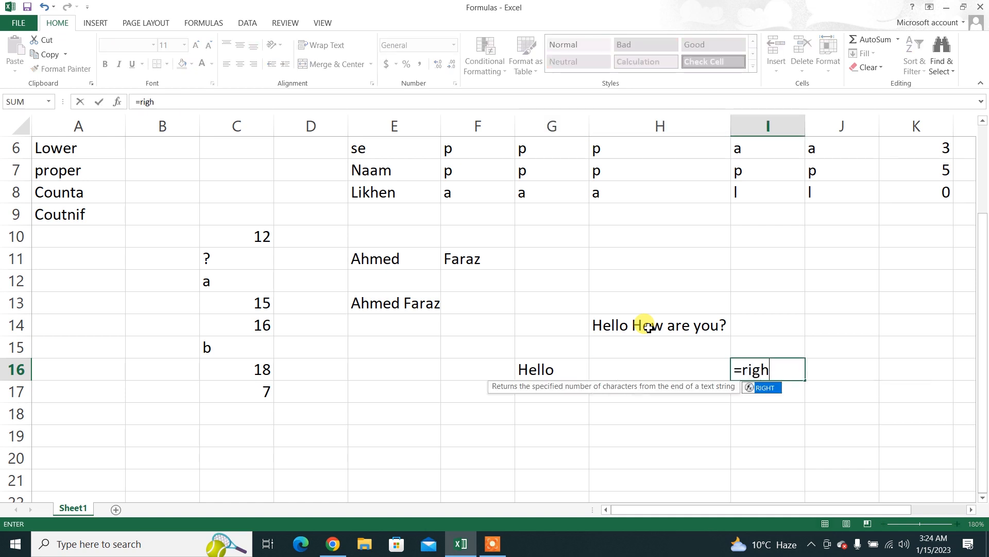
{"action": "type", "text": "t("}
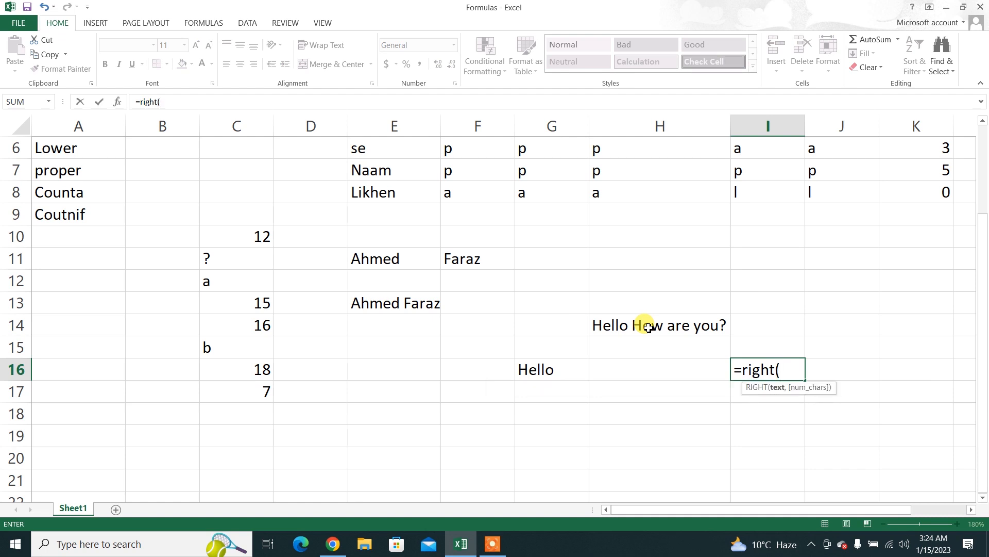
{"action": "key", "text": "Left"}
{"action": "key", "text": "Up"}
{"action": "key", "text": "Up"}
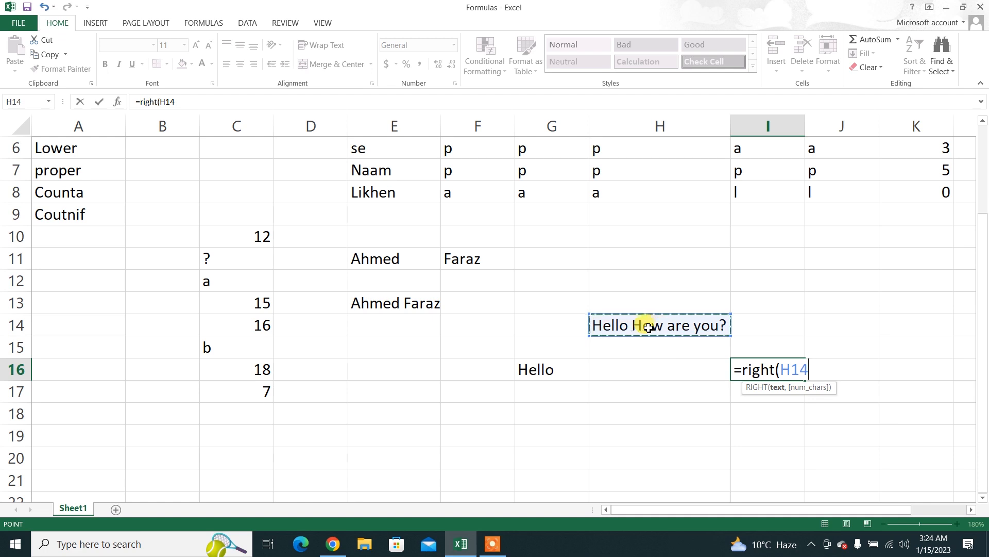
{"action": "type", "text": ","}
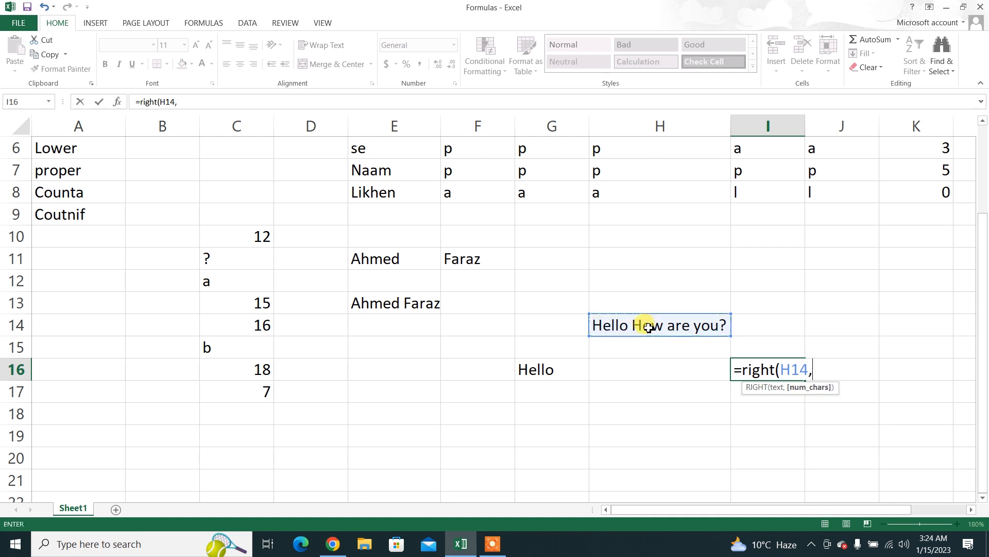
{"action": "type", "text": "4"}
{"action": "key", "text": "Return"}
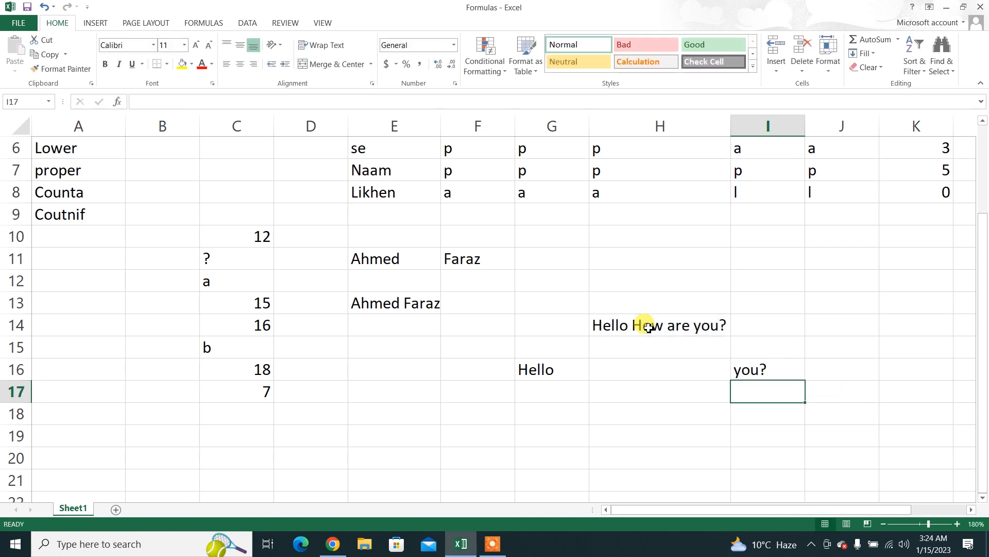
- Start a MID formula in cell H16 that takes H14 as its text argument
{"action": "key", "text": "Up"}
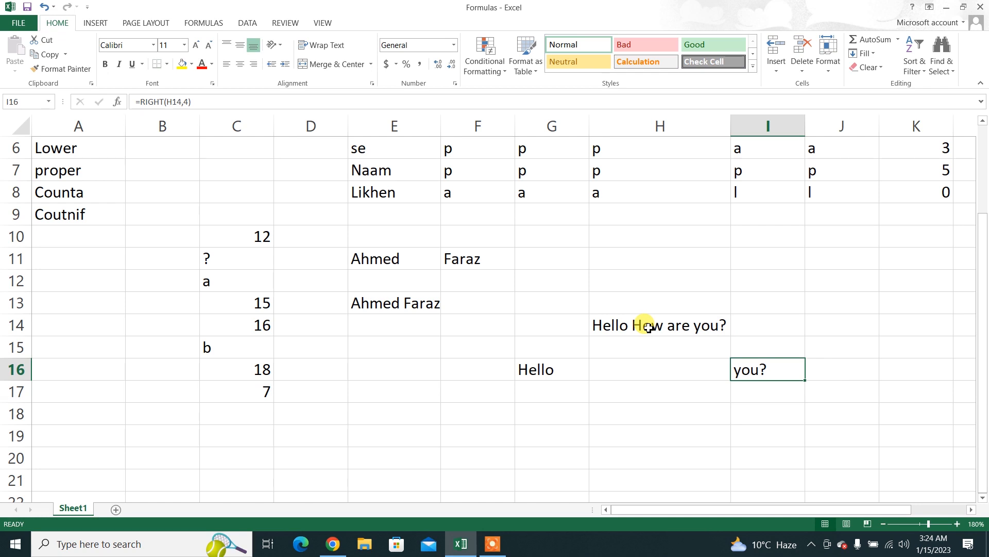
{"action": "key", "text": "Left"}
{"action": "type", "text": "=mid"}
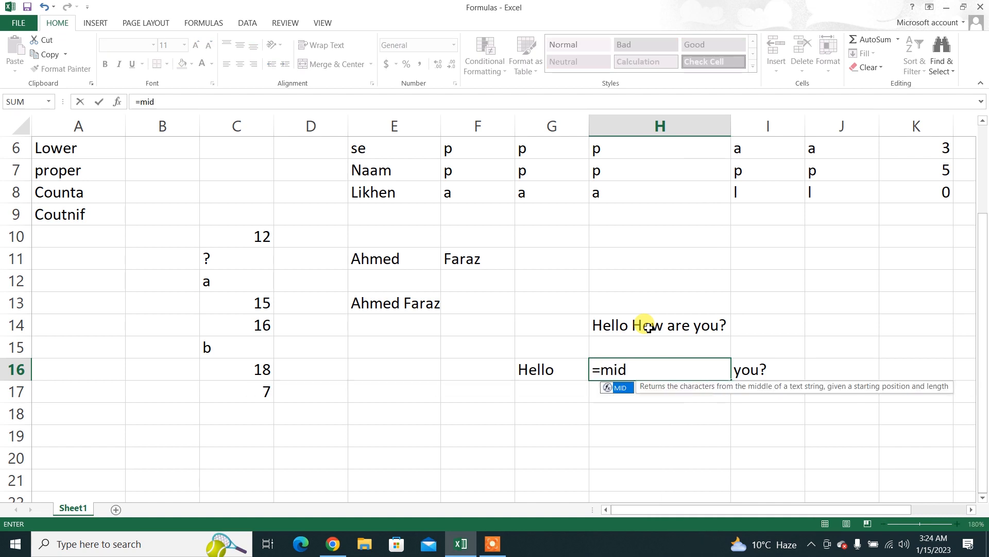
{"action": "type", "text": "("}
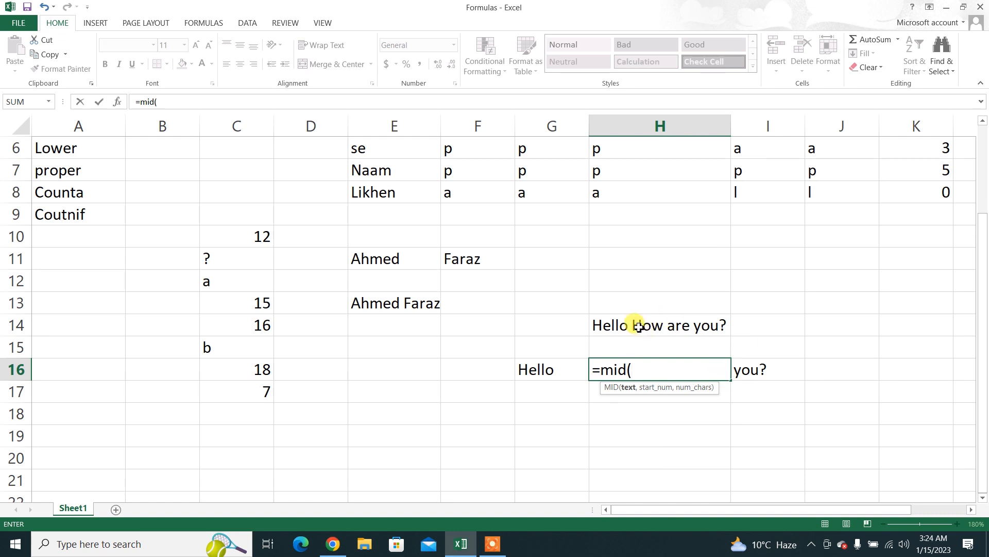
{"action": "left_click", "coordinate": [639, 327]}
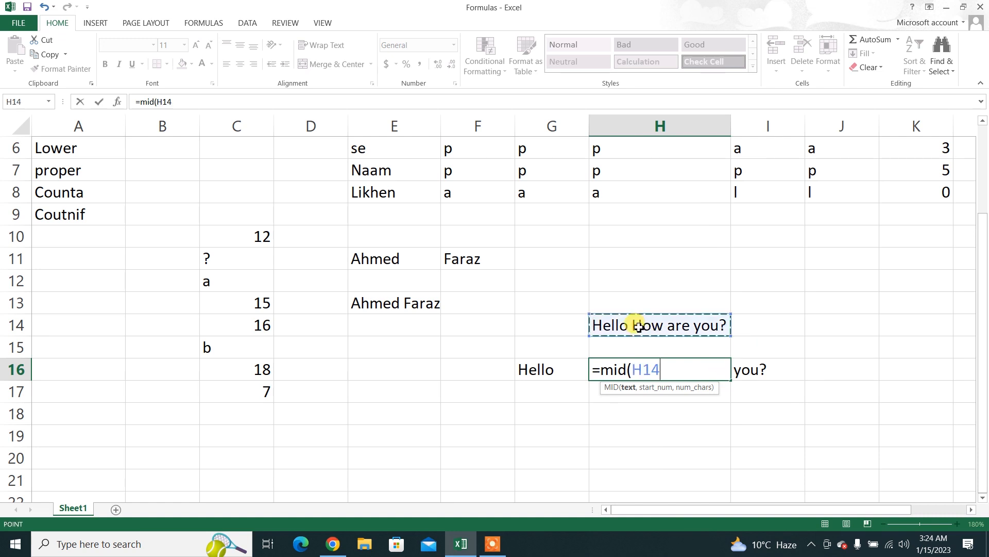
{"action": "type", "text": ","}
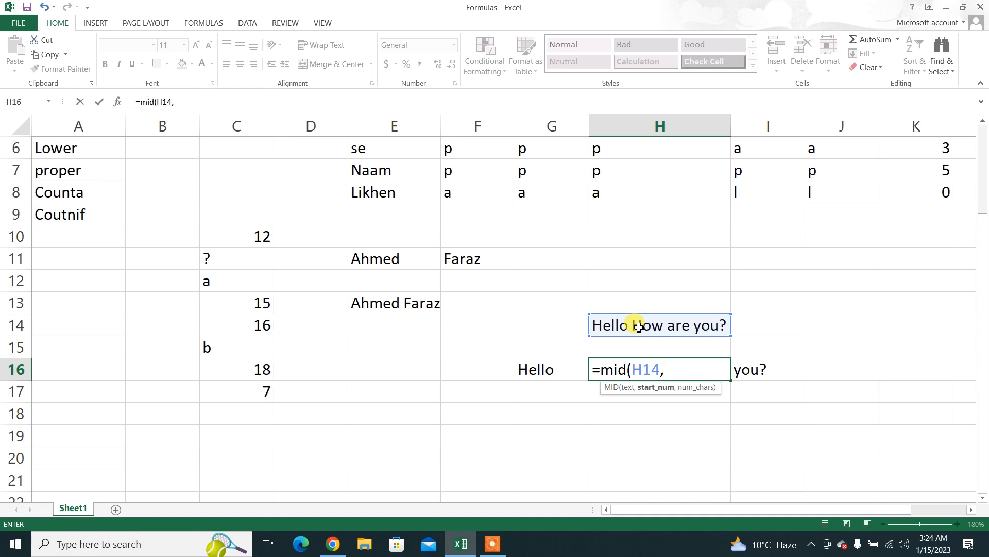
{"action": "key", "text": "alt+Tab"}
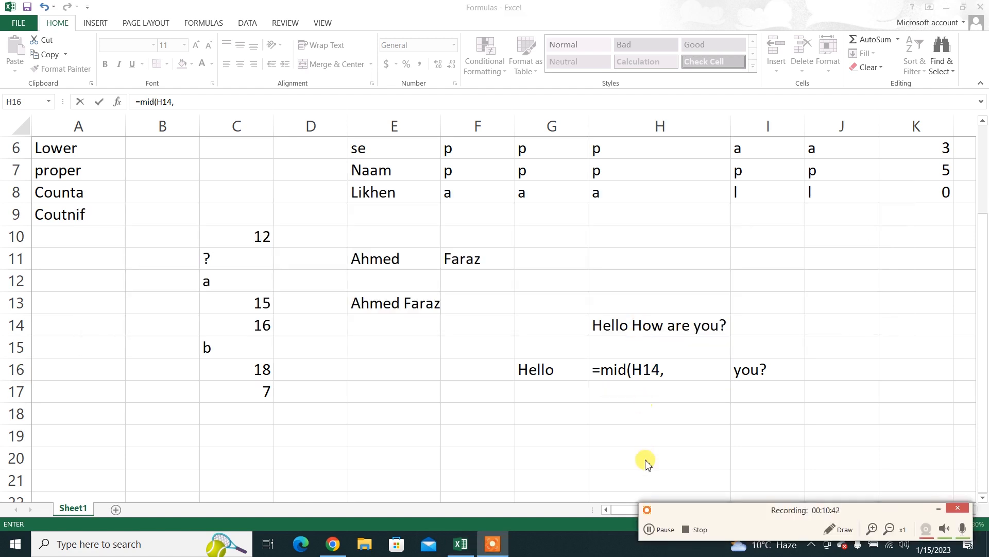
{"action": "left_click", "coordinate": [652, 531]}
{"action": "left_click", "coordinate": [651, 530]}
{"action": "left_click", "coordinate": [938, 508]}
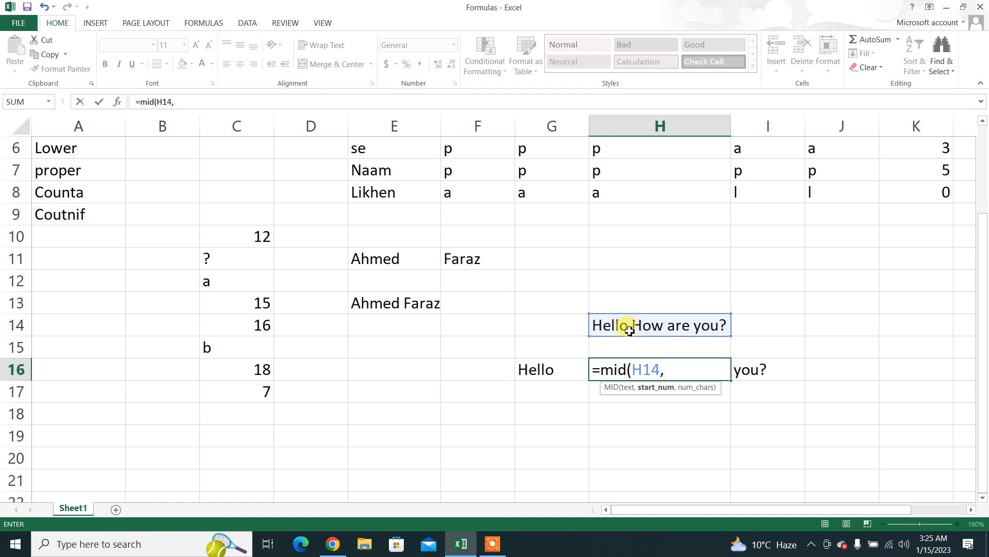
- Complete the MID formula in H16 with start number 7 and 7 characters
{"action": "type", "text": "7"}
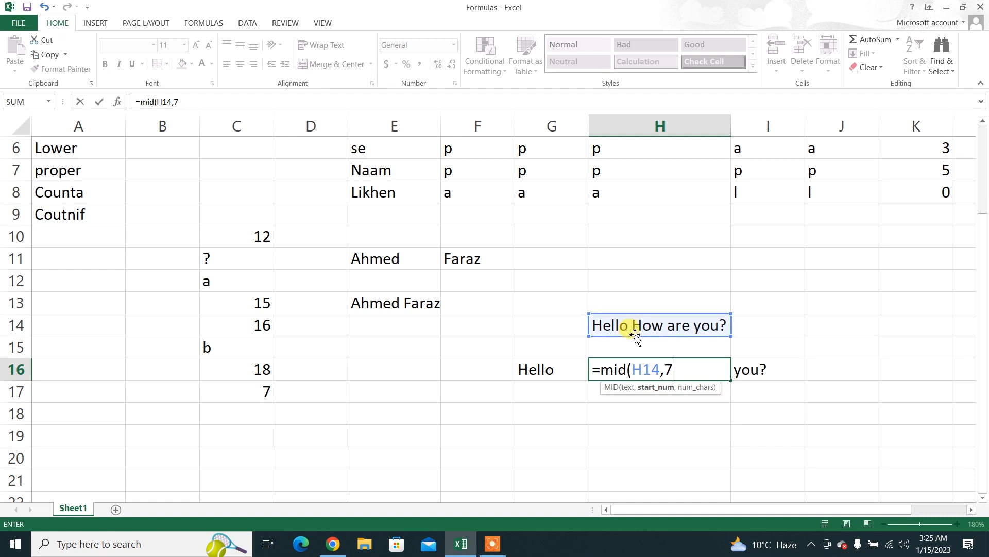
{"action": "type", "text": ","}
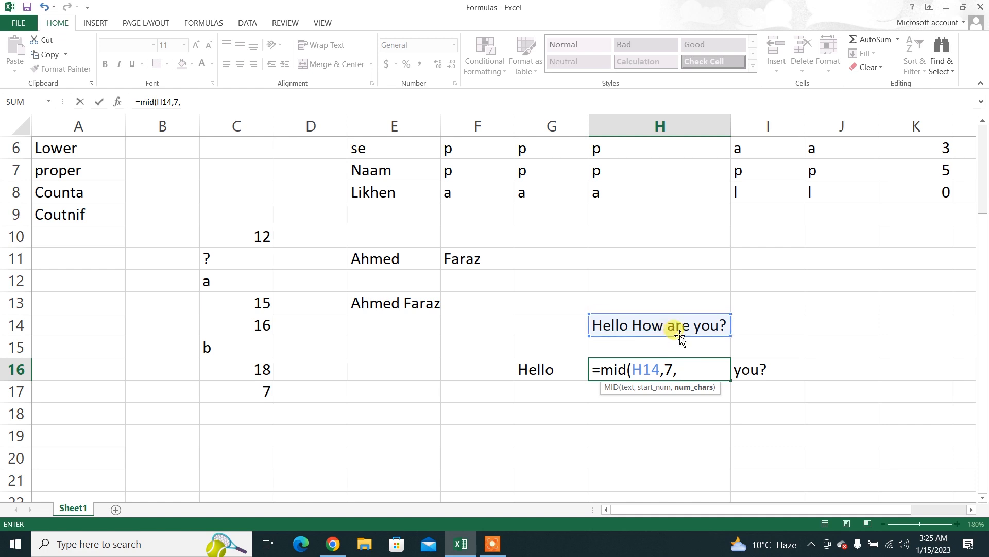
{"action": "type", "text": "7"}
{"action": "key", "text": "Return"}
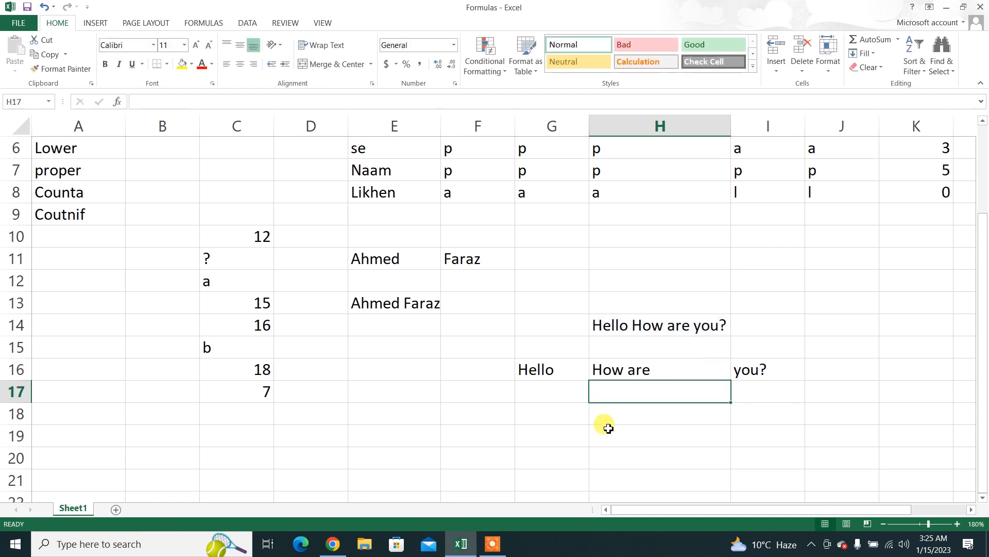
- Re-enter the MID formula in H16 so that it extracts 7 characters of H14 starting at character 7
{"action": "key", "text": "Up"}
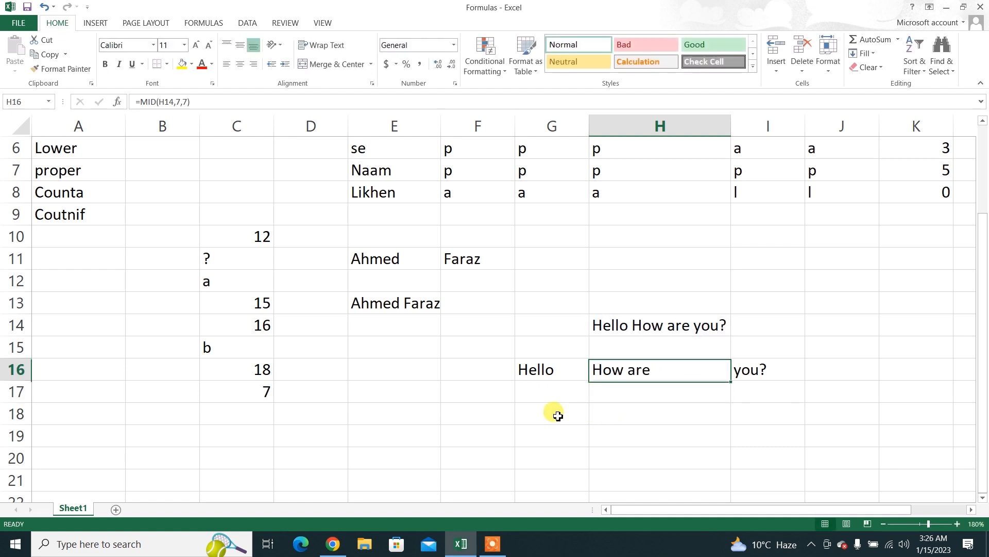
{"action": "key", "text": "Left"}
{"action": "key", "text": "Right"}
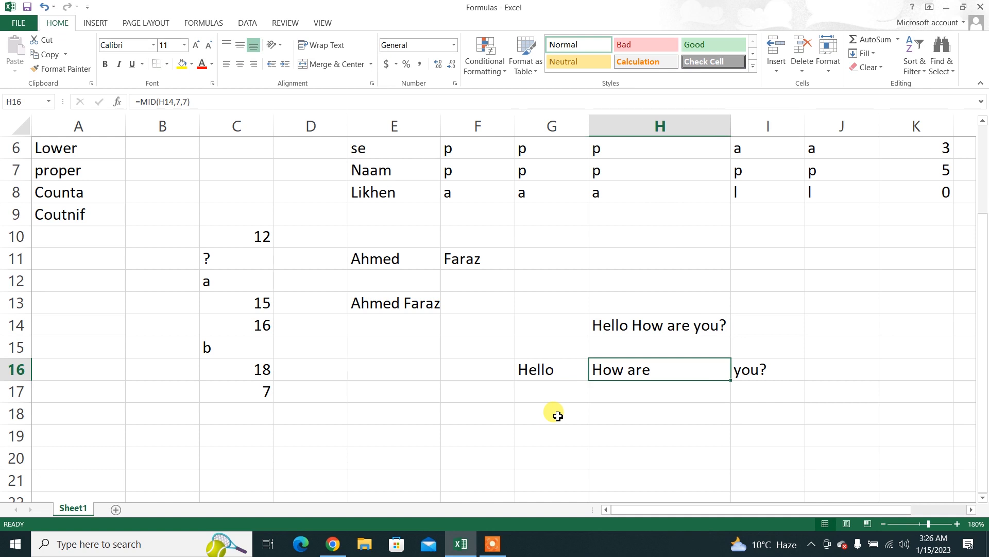
{"action": "key", "text": "Right"}
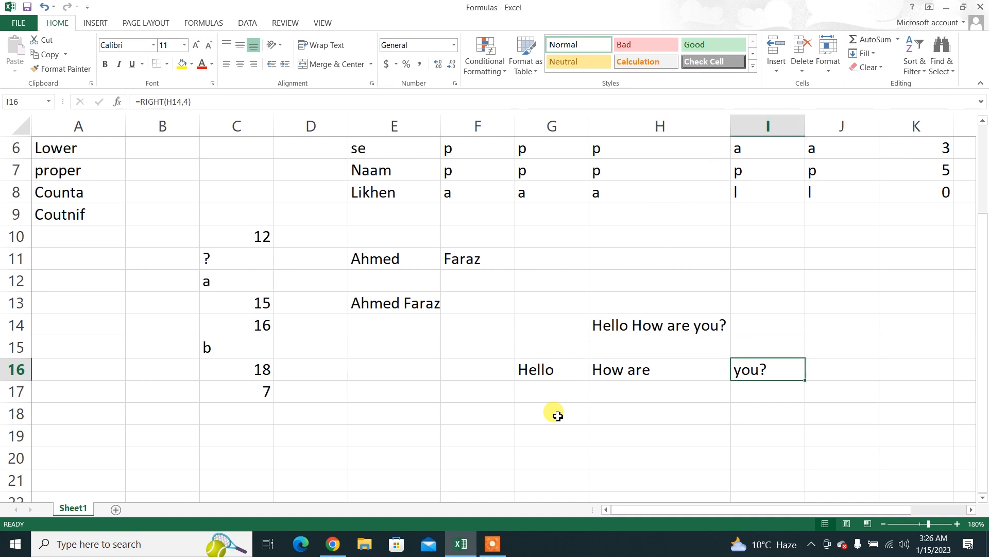
{"action": "key", "text": "Left"}
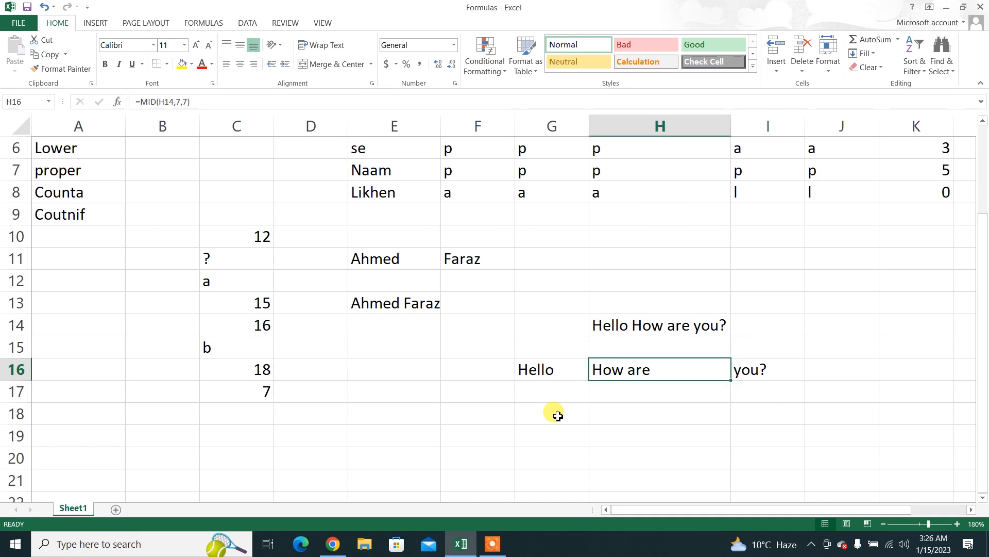
{"action": "type", "text": "=mid("}
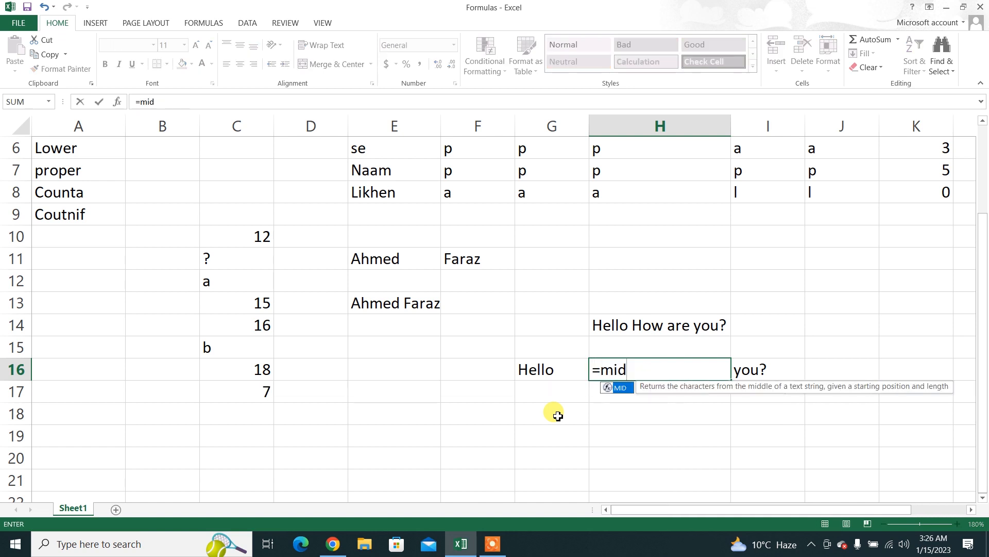
{"action": "key", "text": "Up"}
{"action": "key", "text": "Up"}
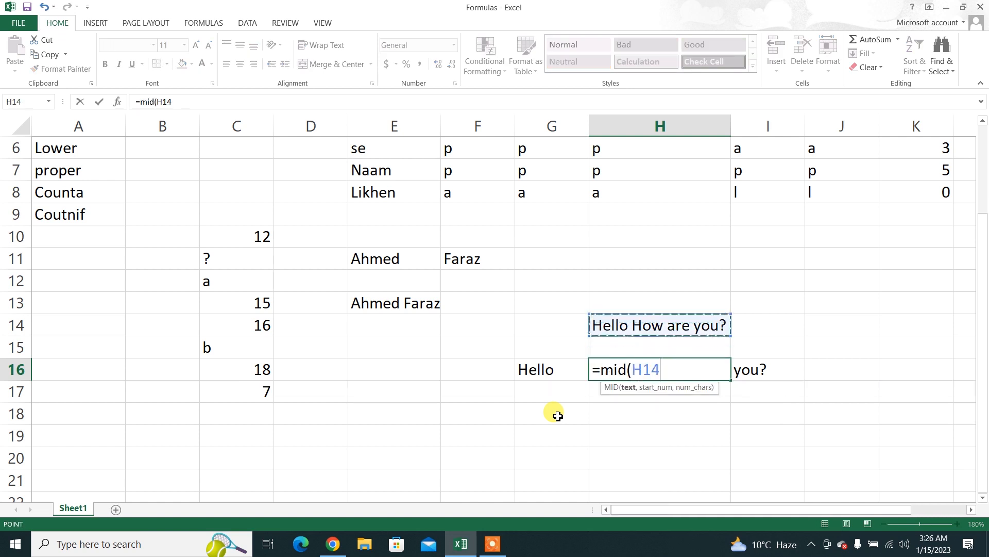
{"action": "type", "text": ","}
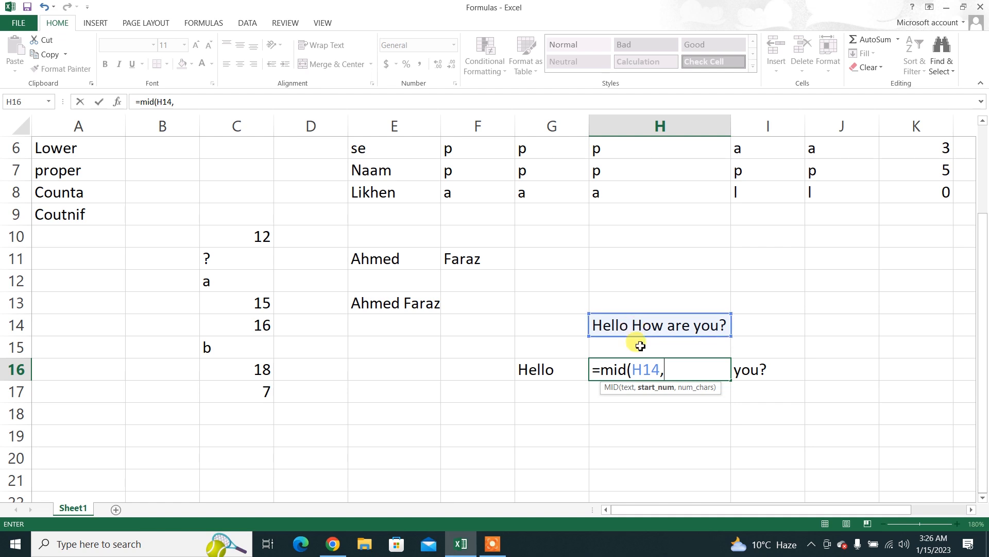
{"action": "type", "text": "7,"}
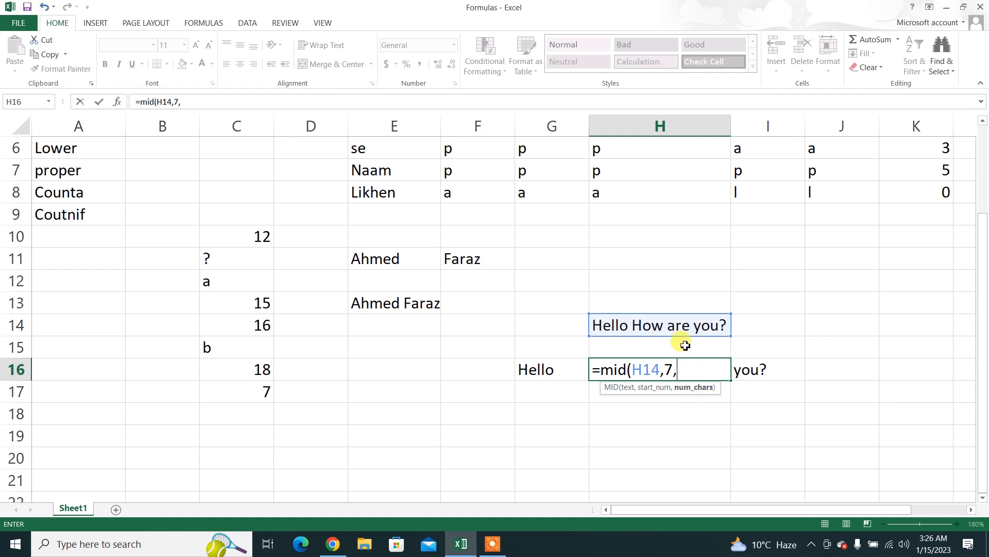
{"action": "type", "text": "7"}
{"action": "key", "text": "Return"}
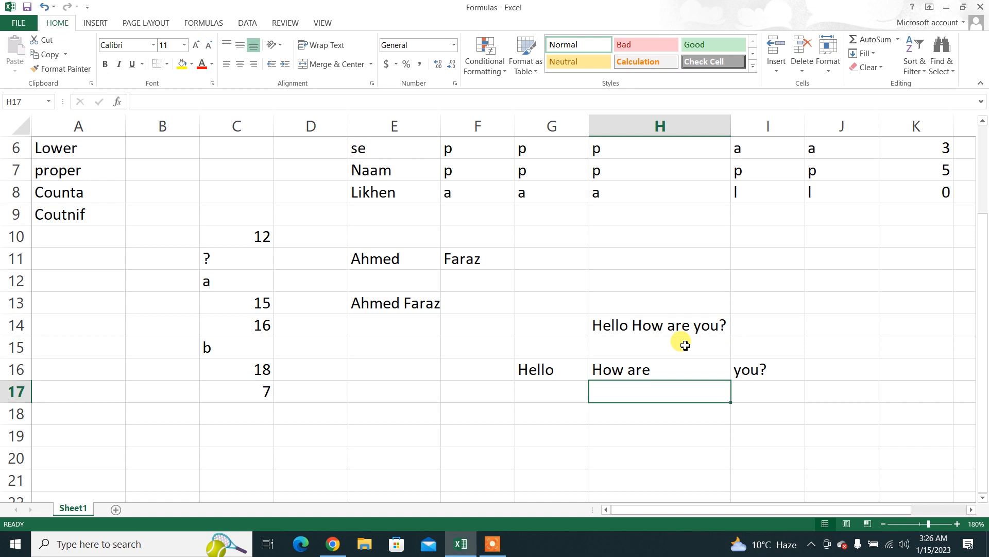
- Enter the words upper, lower and proper in cells E18, E19 and E20
{"action": "key", "text": "Down"}
{"action": "key", "text": "Left"}
{"action": "key", "text": "Left"}
{"action": "key", "text": "Left"}
{"action": "key", "text": "Left"}
{"action": "key", "text": "Left"}
{"action": "key", "text": "Left"}
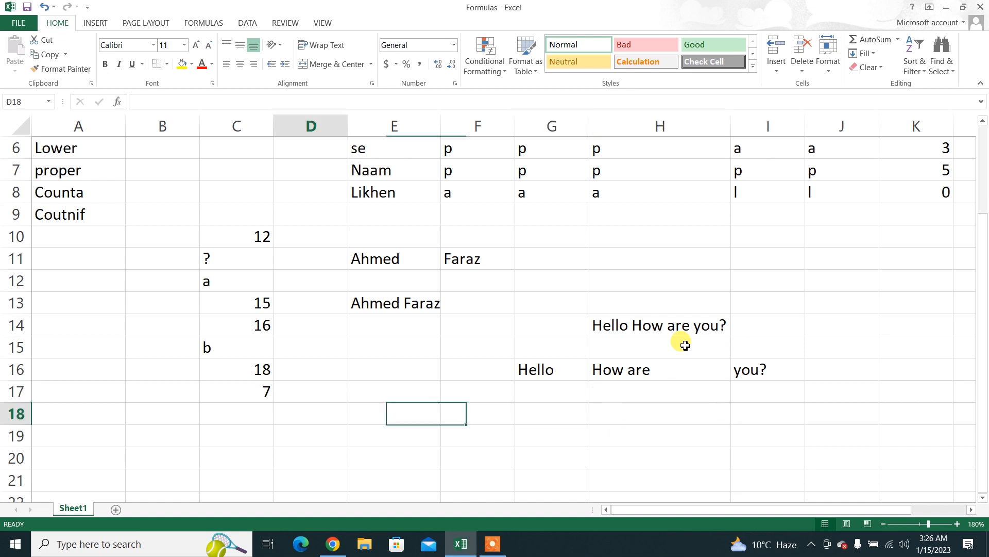
{"action": "key", "text": "Up"}
{"action": "key", "text": "Right"}
{"action": "key", "text": "Down"}
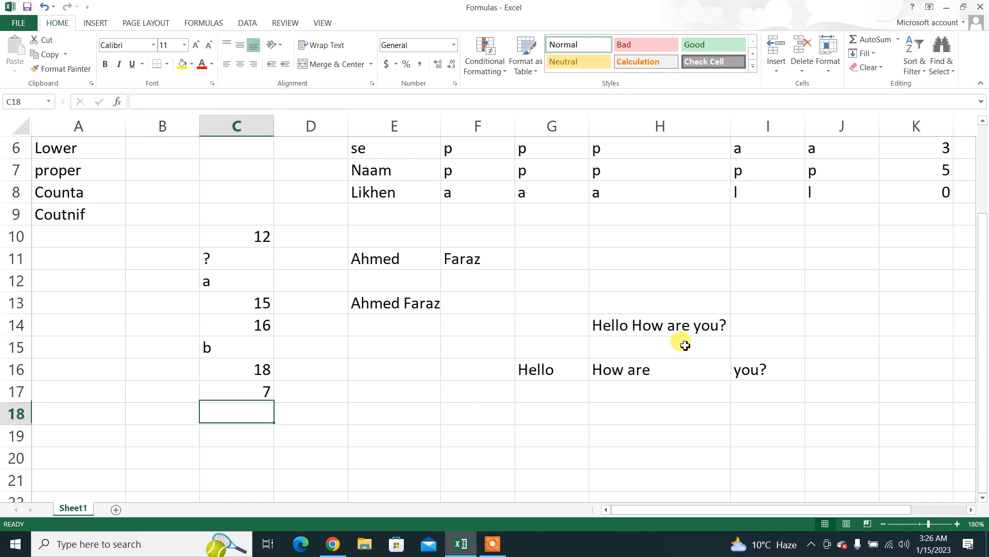
{"action": "key", "text": "Right"}
{"action": "key", "text": "Right"}
{"action": "key", "text": "Right"}
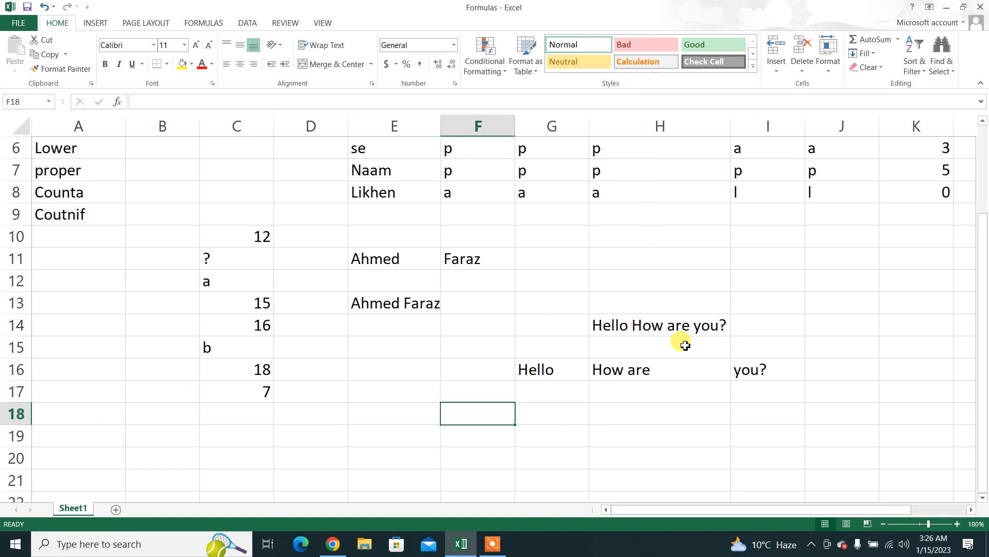
{"action": "key", "text": "Left"}
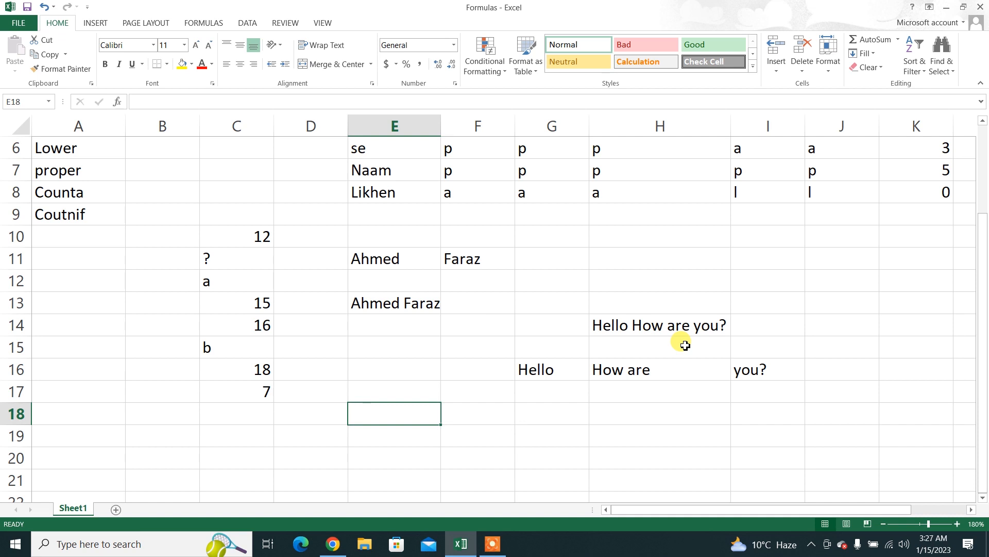
{"action": "type", "text": "upper"}
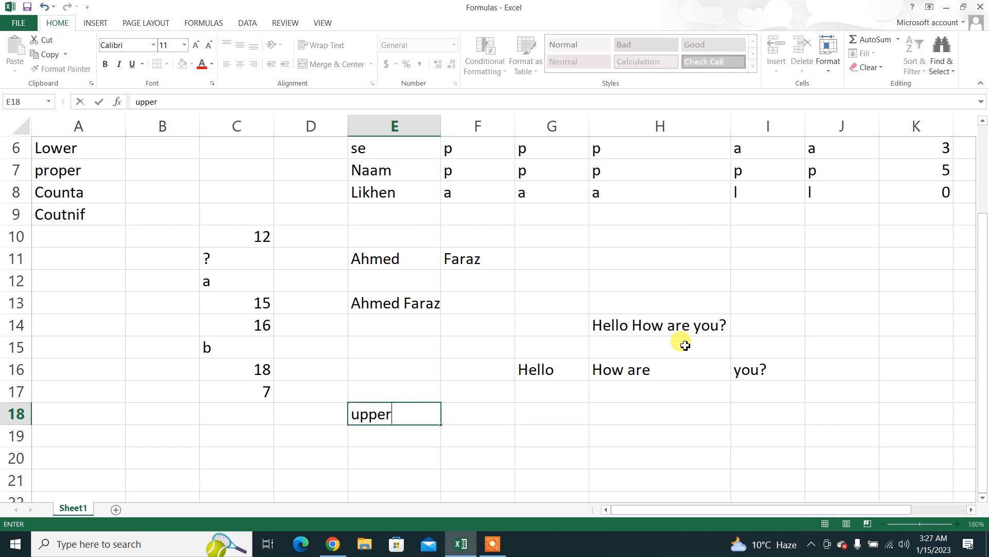
{"action": "key", "text": "Return"}
{"action": "type", "text": "lower"}
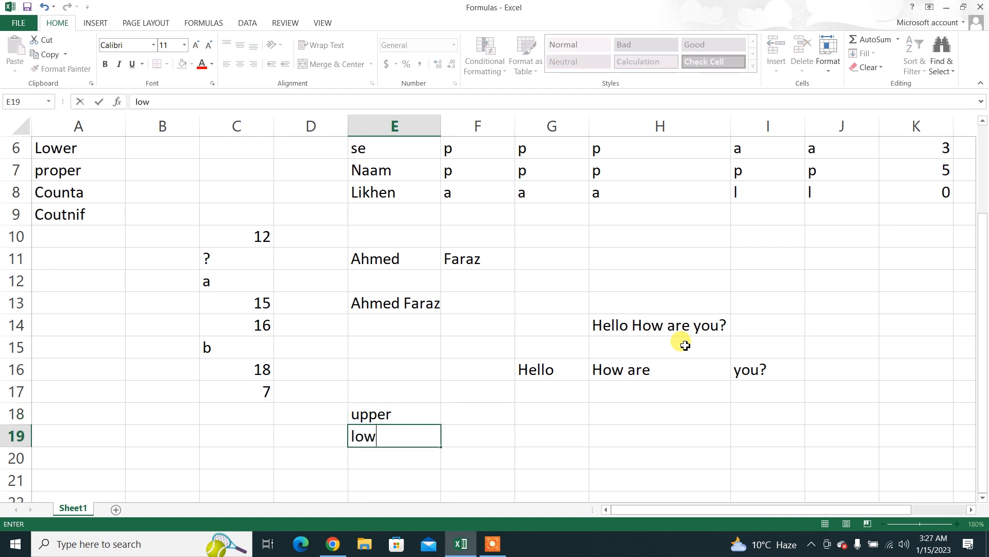
{"action": "key", "text": "Return"}
{"action": "type", "text": "proper"}
{"action": "key", "text": "Right"}
- Enter an UPPER formula in cell F18 that converts the text of E18 to capitals
{"action": "key", "text": "Right"}
{"action": "key", "text": "Up"}
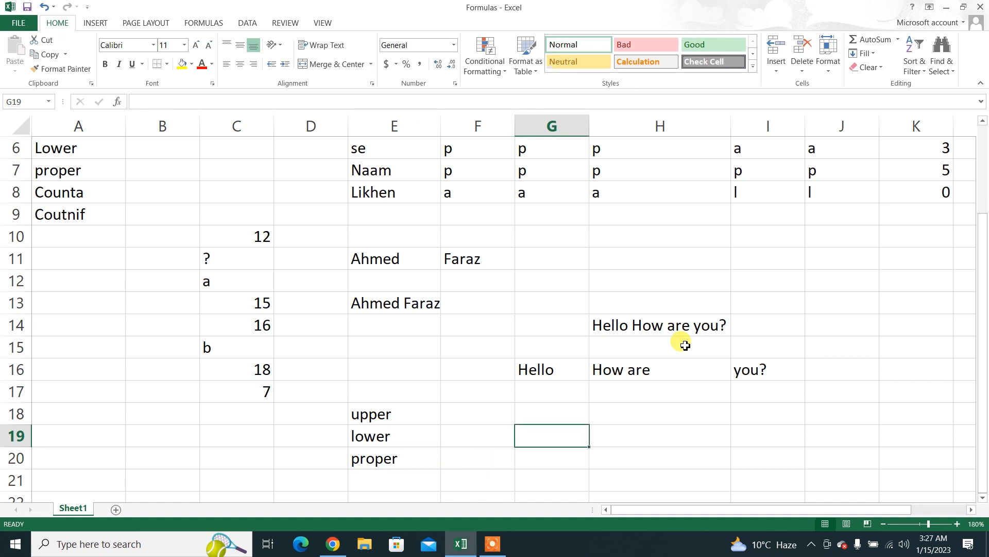
{"action": "key", "text": "Left"}
{"action": "key", "text": "Up"}
{"action": "type", "text": "=upp"}
{"action": "key", "text": "Tab"}
{"action": "key", "text": "Left"}
{"action": "key", "text": "Return"}
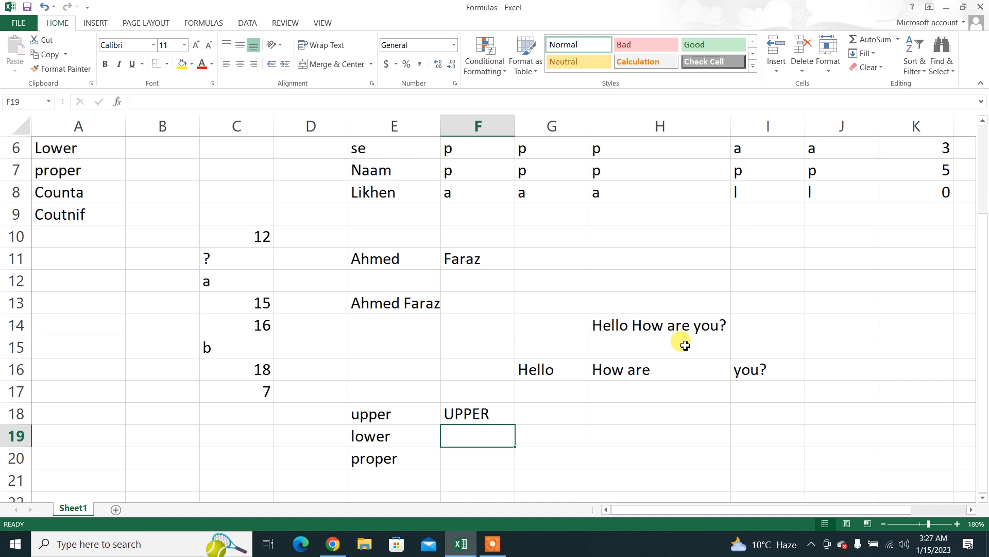
- Enter =lower in cell F19 and replace the text in E19 with LOWER in capitals
{"action": "type", "text": "=lower"}
{"action": "key", "text": "Left"}
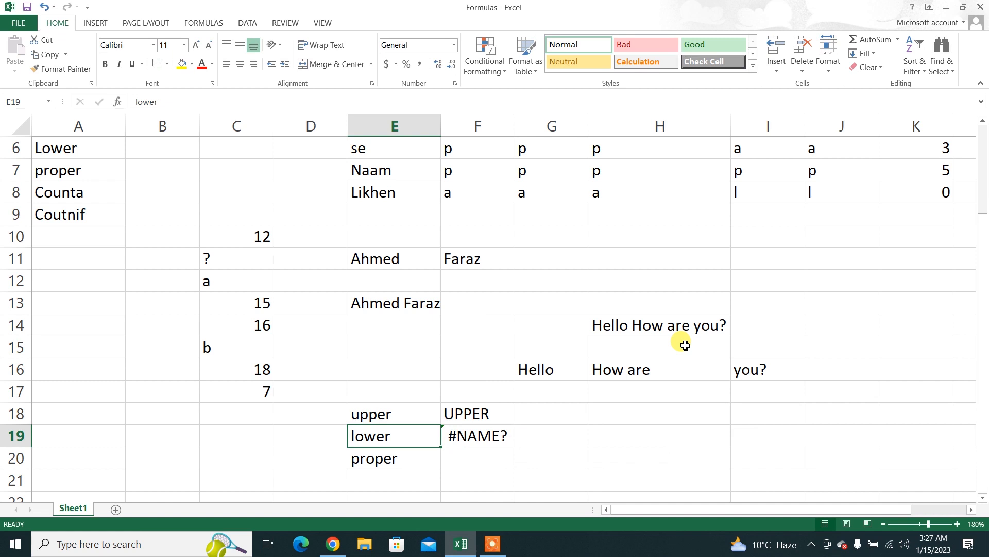
{"action": "type", "text": "LOWER"}
{"action": "key", "text": "Right"}
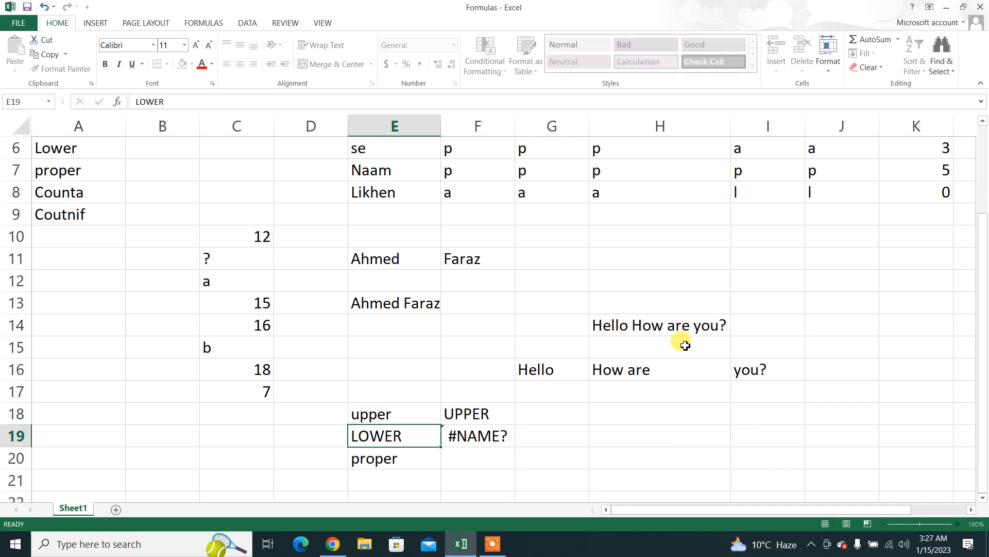
- Correct the formula in F19 to a LOWER function that converts the text of E19
{"action": "key", "text": "F2"}
{"action": "key", "text": "BackSpace"}
{"action": "key", "text": "BackSpace"}
{"action": "key", "text": "BackSpace"}
{"action": "key", "text": "BackSpace"}
{"action": "key", "text": "BackSpace"}
{"action": "type", "text": "l"}
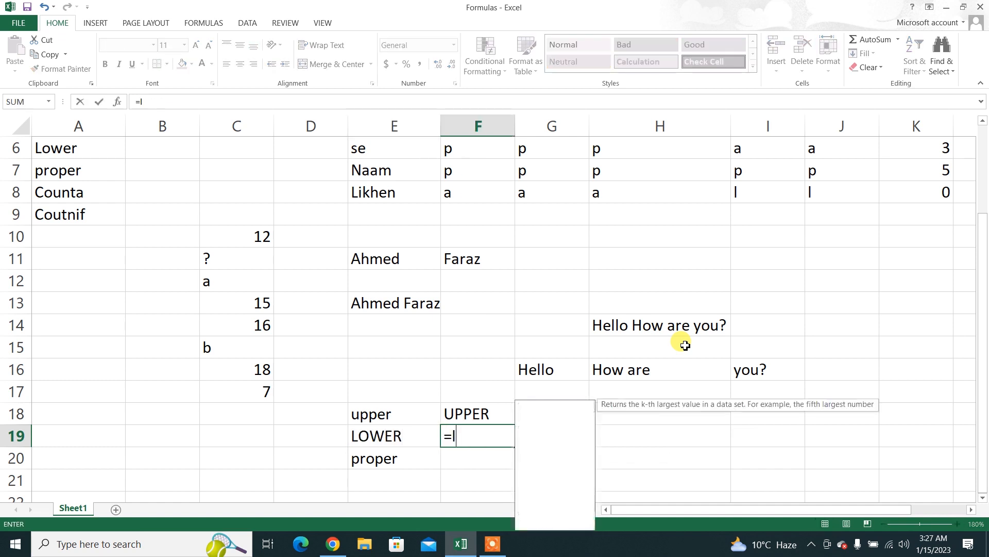
{"action": "type", "text": "ower("}
{"action": "key", "text": "Left"}
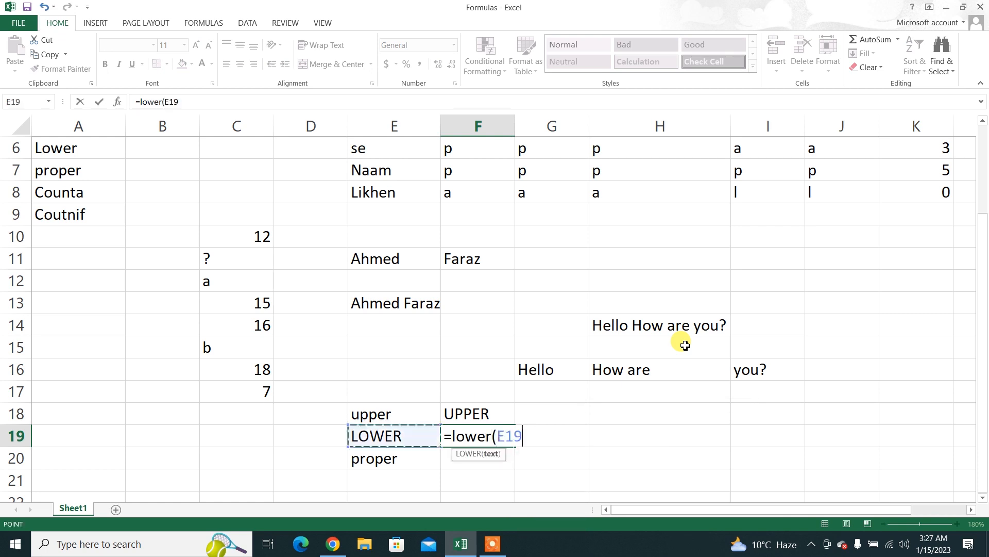
{"action": "key", "text": "Return"}
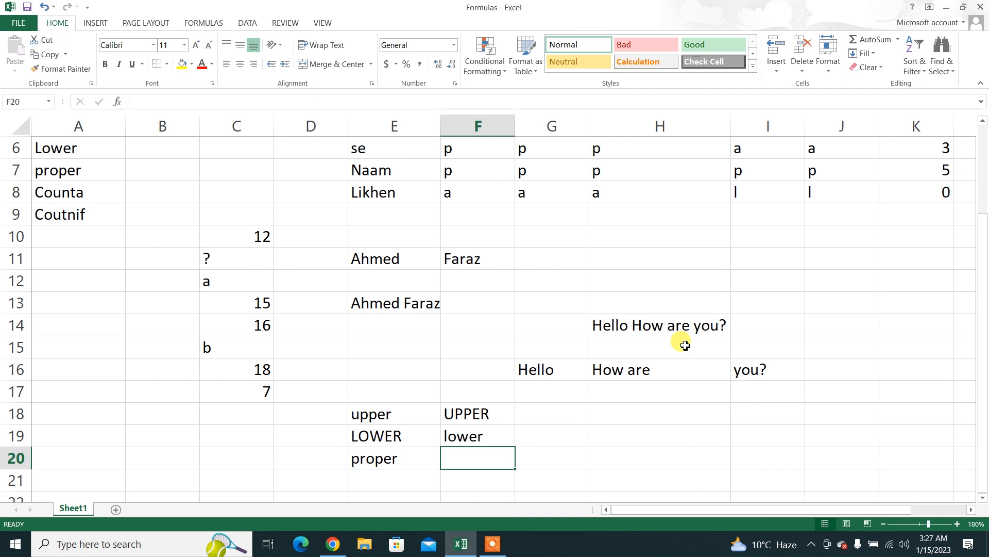
- Enter a PROPER formula in cell F20 that capitalizes the first letter of the text in E20
{"action": "type", "text": "="}
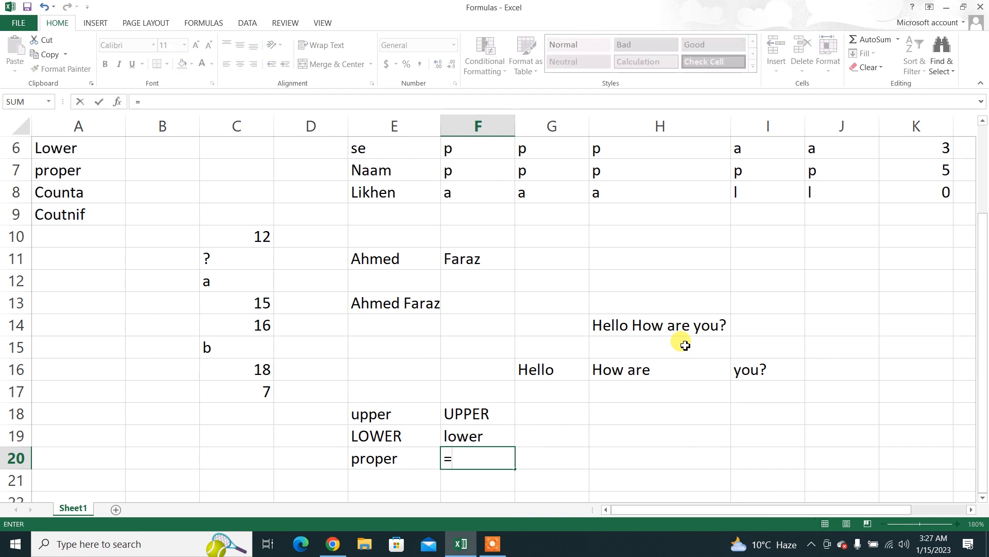
{"action": "type", "text": "pro"}
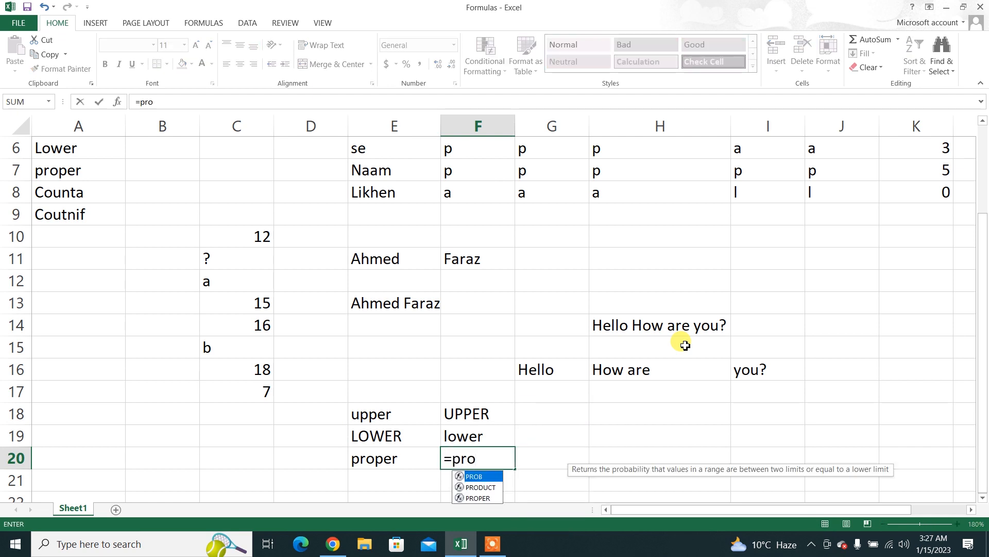
{"action": "key", "text": "Down"}
{"action": "key", "text": "Down"}
{"action": "key", "text": "Tab"}
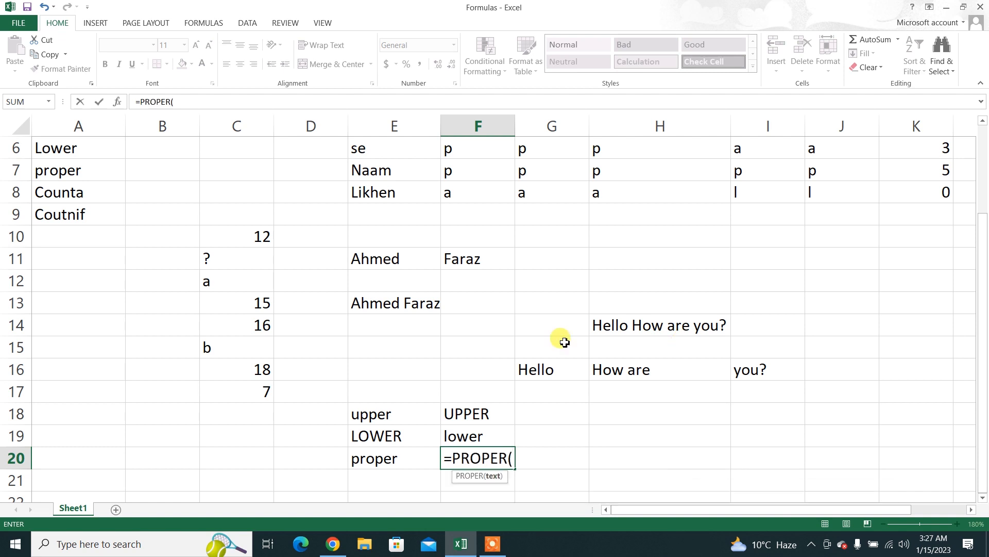
{"action": "left_click", "coordinate": [371, 454]}
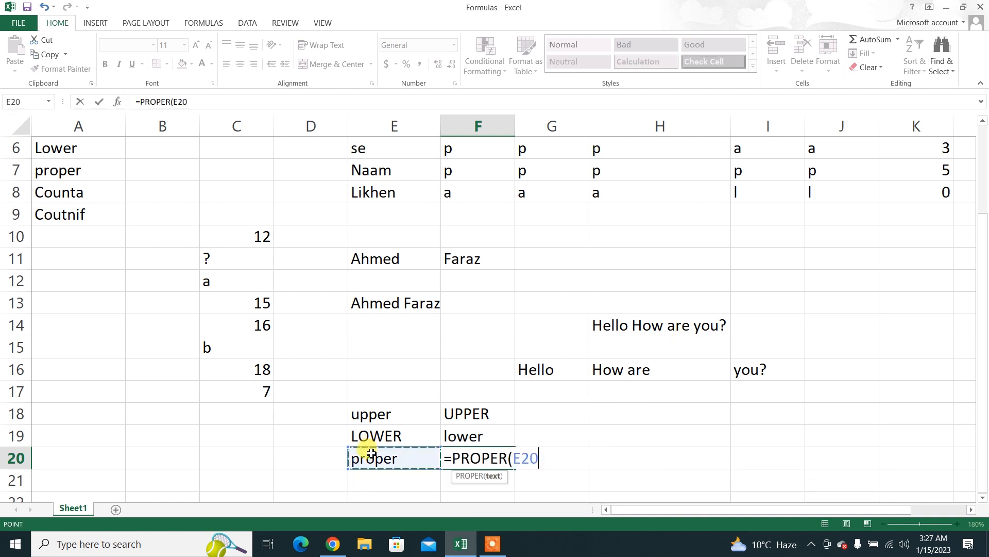
{"action": "key", "text": "Return"}
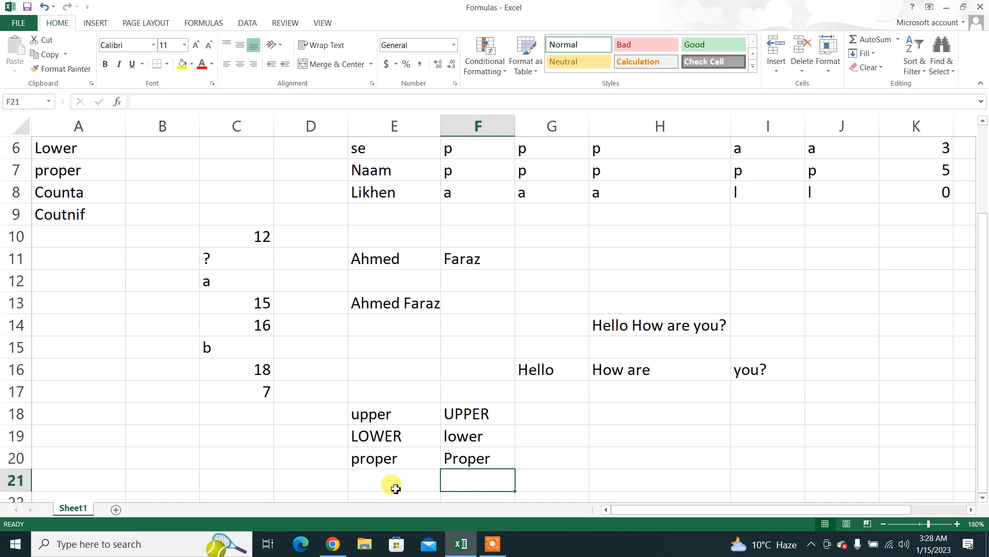
- Add the word today in cell A10, at the end of the function list in column A
{"action": "key", "text": "Left"}
{"action": "key", "text": "Left"}
{"action": "key", "text": "Left"}
{"action": "key", "text": "Left"}
{"action": "key", "text": "Left"}
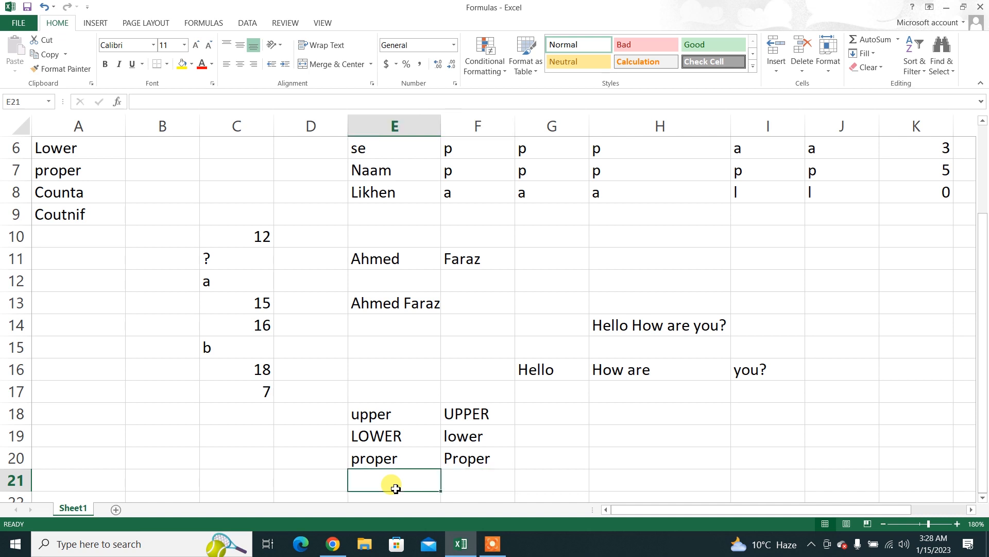
{"action": "key", "text": "Up"}
{"action": "key", "text": "Up"}
{"action": "key", "text": "Up"}
{"action": "key", "text": "Up"}
{"action": "key", "text": "Up"}
{"action": "key", "text": "Up"}
{"action": "key", "text": "Up"}
{"action": "key", "text": "Up"}
{"action": "key", "text": "Up"}
{"action": "key", "text": "Up"}
{"action": "key", "text": "Up"}
{"action": "key", "text": "Up"}
{"action": "key", "text": "Up"}
{"action": "key", "text": "Up"}
{"action": "key", "text": "Up"}
{"action": "key", "text": "Up"}
{"action": "key", "text": "Up"}
{"action": "key", "text": "Up"}
{"action": "key", "text": "Up"}
{"action": "key", "text": "Up"}
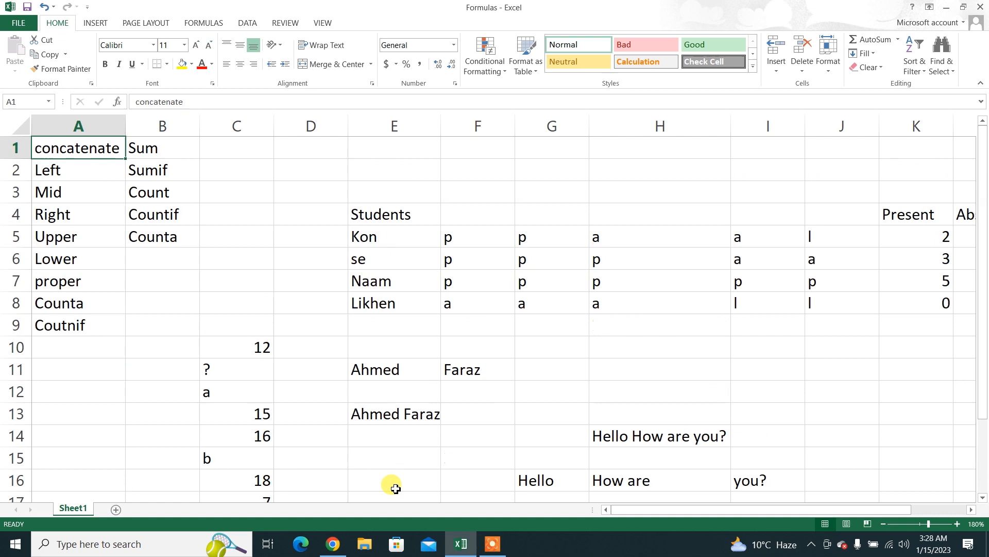
{"action": "key", "text": "Down"}
{"action": "key", "text": "Down"}
{"action": "key", "text": "Down"}
{"action": "key", "text": "Down"}
{"action": "key", "text": "Down"}
{"action": "key", "text": "Down"}
{"action": "key", "text": "Down"}
{"action": "key", "text": "Down"}
{"action": "key", "text": "Down"}
{"action": "key", "text": "Down"}
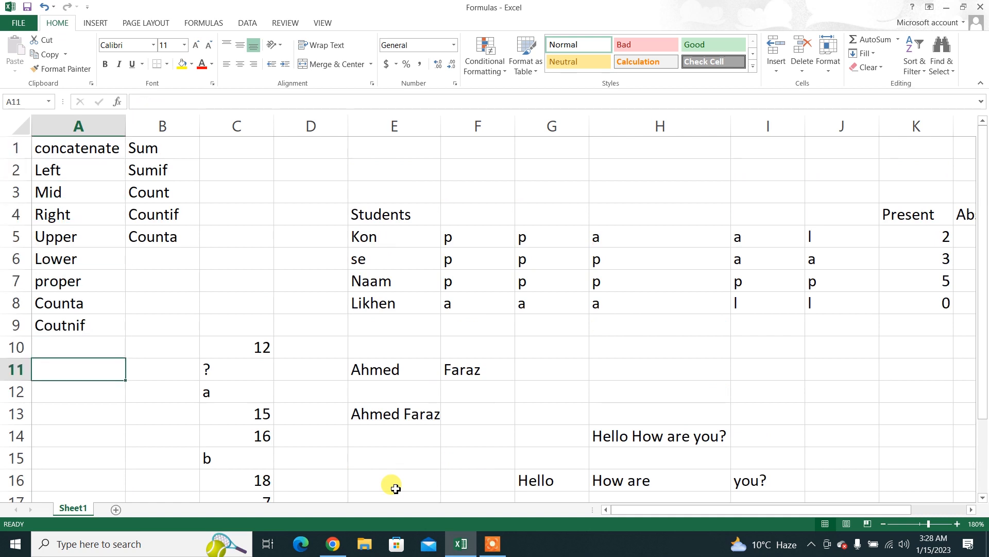
{"action": "key", "text": "Down"}
{"action": "key", "text": "Up"}
{"action": "key", "text": "Up"}
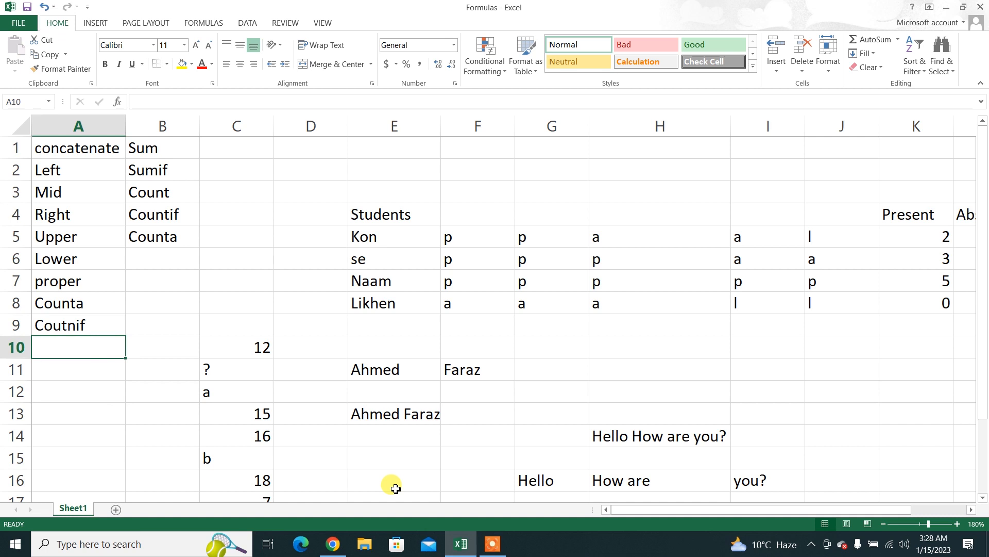
{"action": "type", "text": "today"}
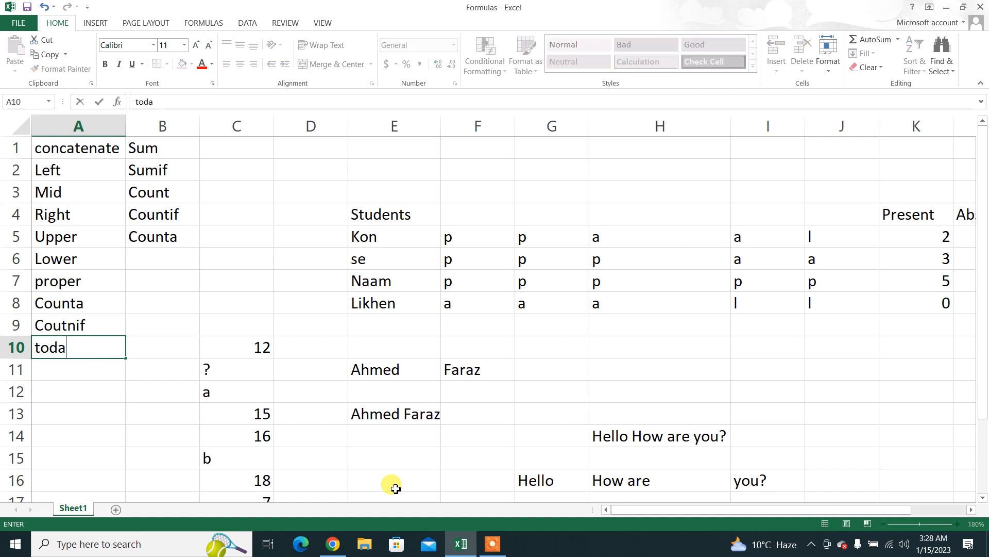
{"action": "key", "text": "Return"}
- Enter the formula =TODAY() in cell I12 to insert the current date
{"action": "key", "text": "Down"}
{"action": "key", "text": "Right"}
{"action": "key", "text": "Right"}
{"action": "key", "text": "Right"}
{"action": "key", "text": "Right"}
{"action": "key", "text": "Right"}
{"action": "key", "text": "Right"}
{"action": "key", "text": "Right"}
{"action": "key", "text": "Right"}
{"action": "key", "text": "Right"}
{"action": "key", "text": "Right"}
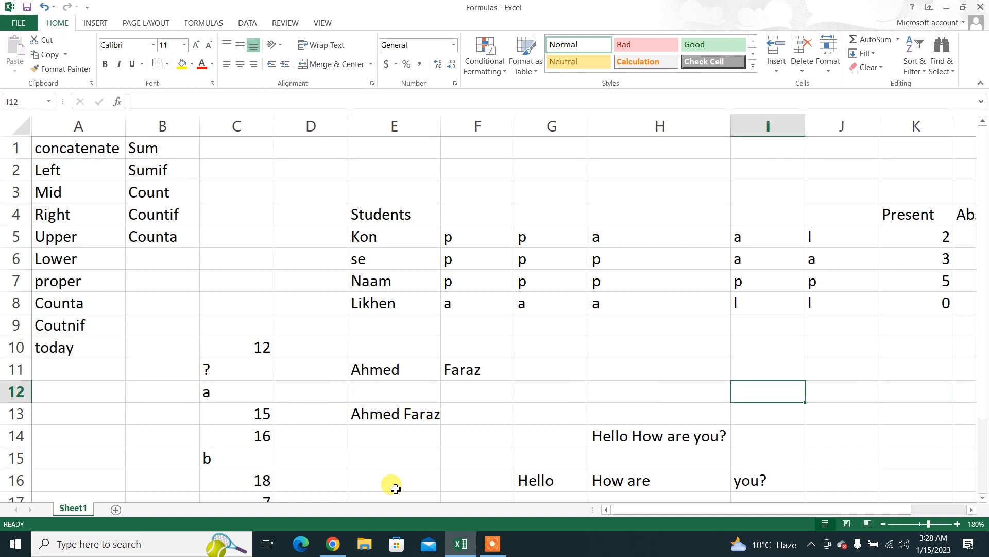
{"action": "type", "text": "=to"}
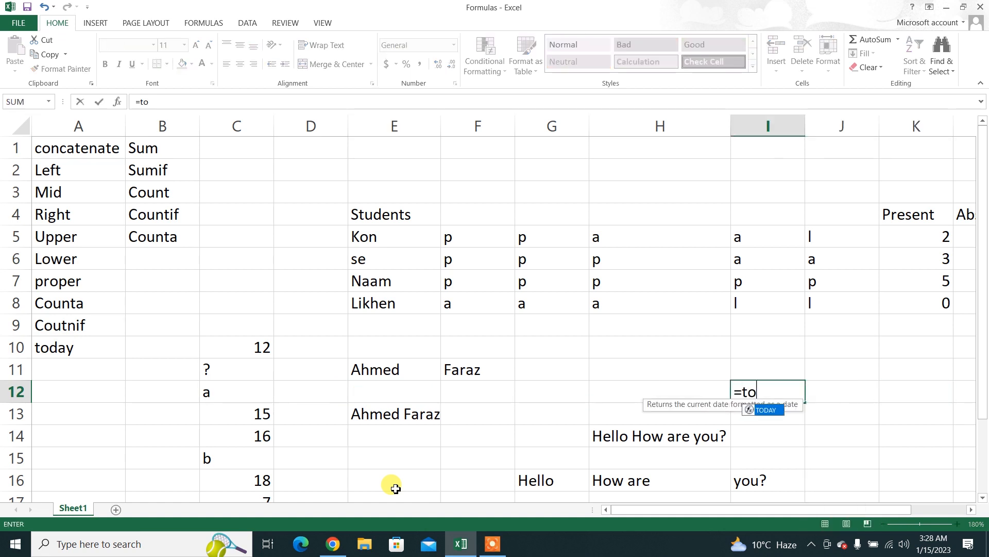
{"action": "type", "text": "day("}
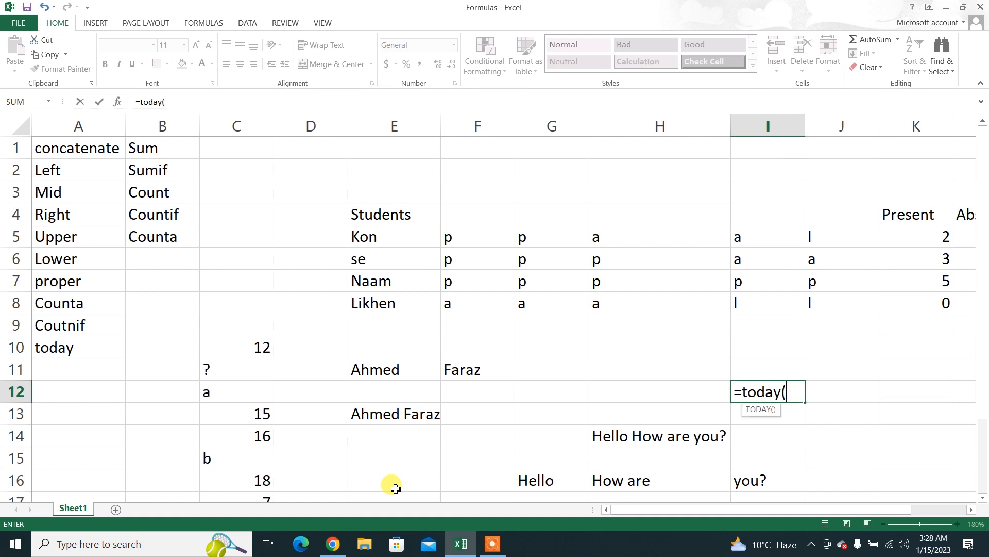
{"action": "type", "text": ")"}
{"action": "key", "text": "Return"}
{"action": "key", "text": "Up"}
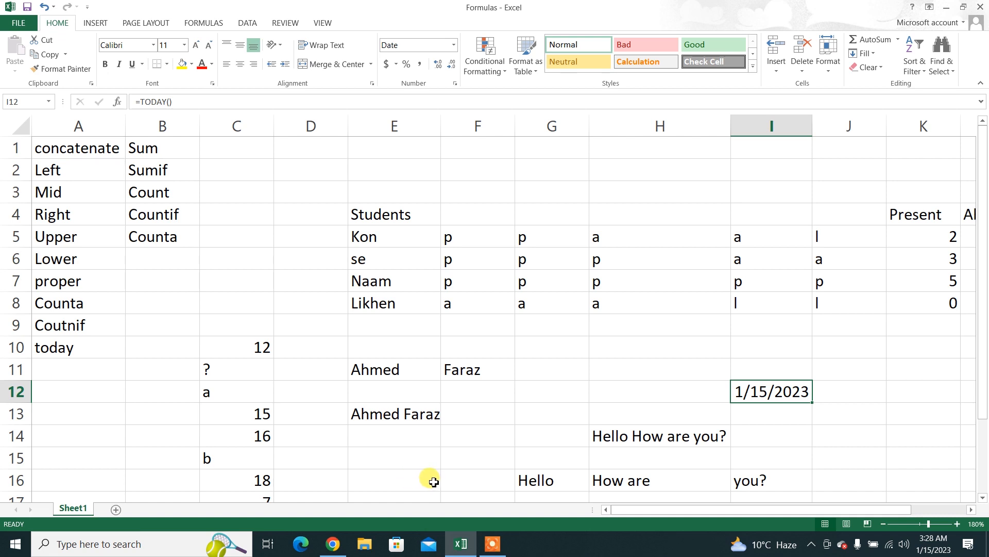
{"action": "left_click", "coordinate": [491, 543]}
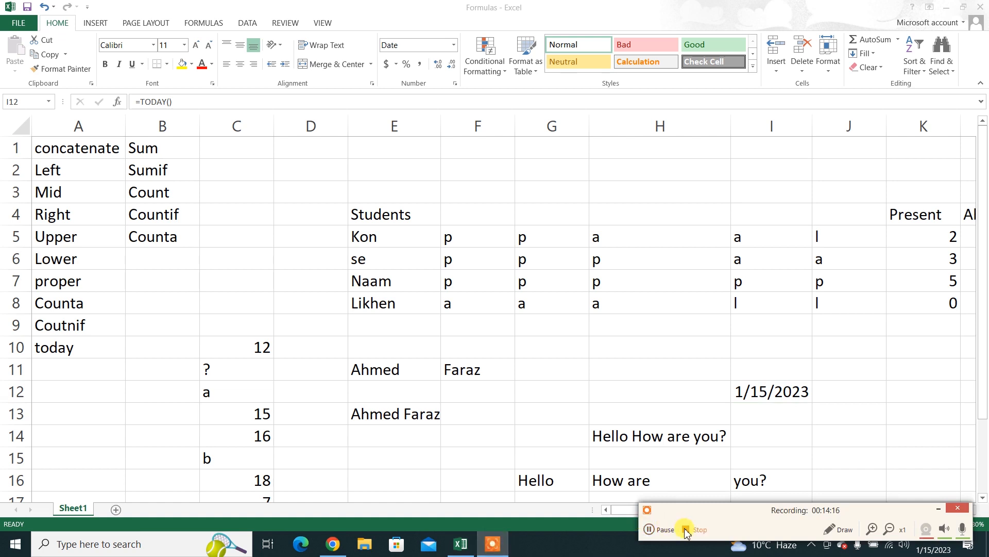